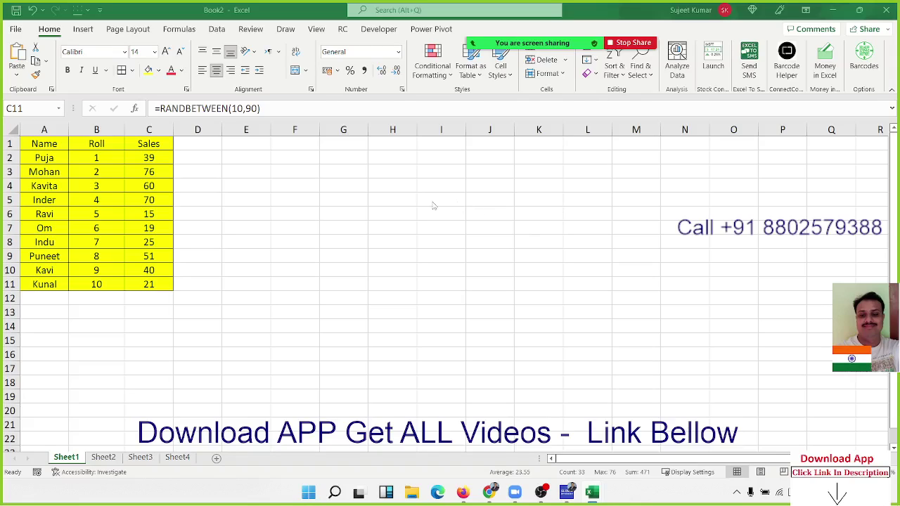
Step: Copy the Name/Roll/Sales table A1:C11 and paste it at I1, filling I1:K11
{"action": "left_click_drag", "start_coordinate": [55, 143], "coordinate": [151, 284]}
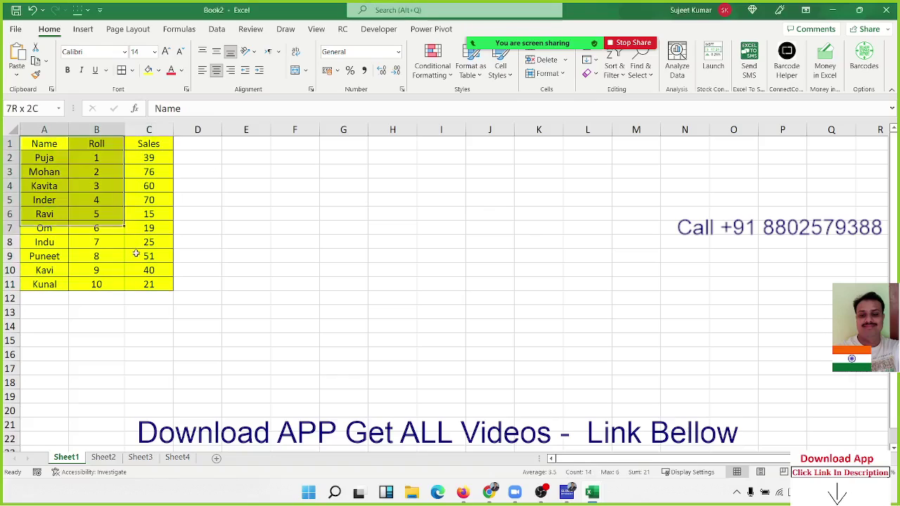
{"action": "key", "text": "ctrl+c"}
{"action": "left_click", "coordinate": [458, 149]}
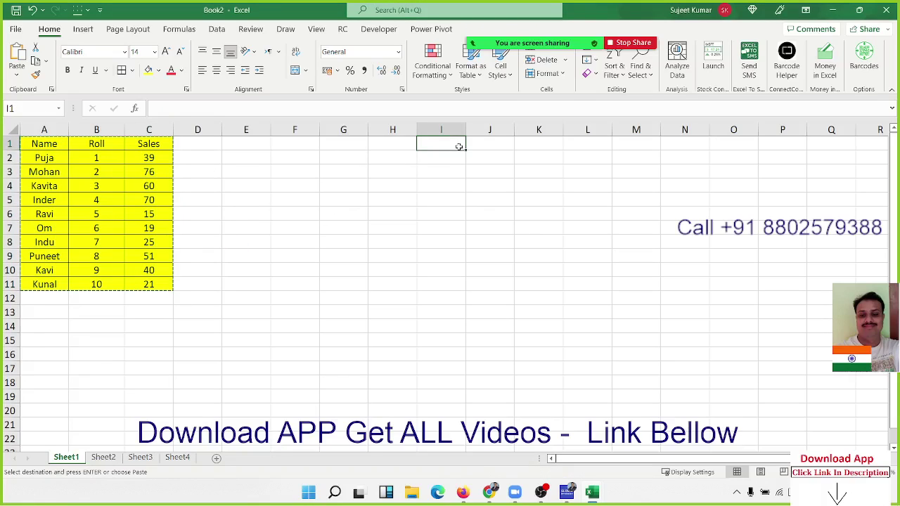
{"action": "key", "text": "ctrl+v"}
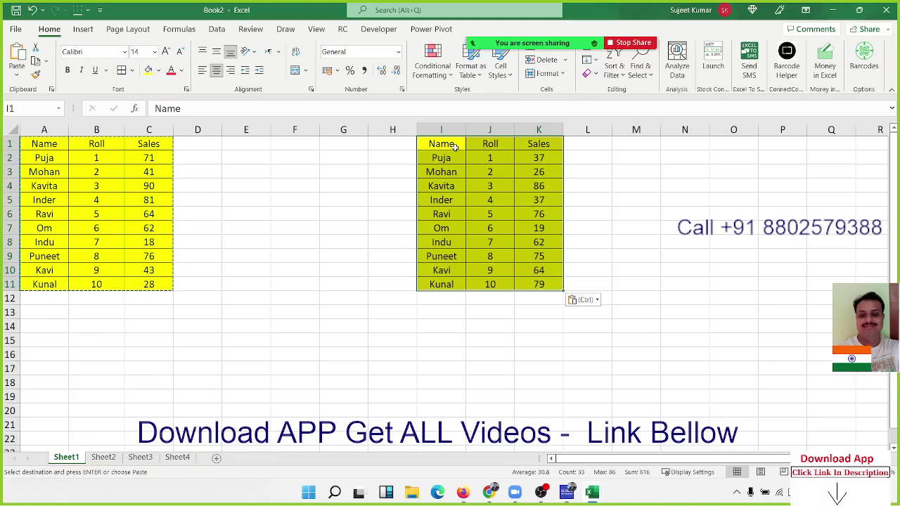
Step: Undo the paste into I–K, then view the RANDBETWEEN Sales formula in C2 unchanged
{"action": "key", "text": "ctrl+z"}
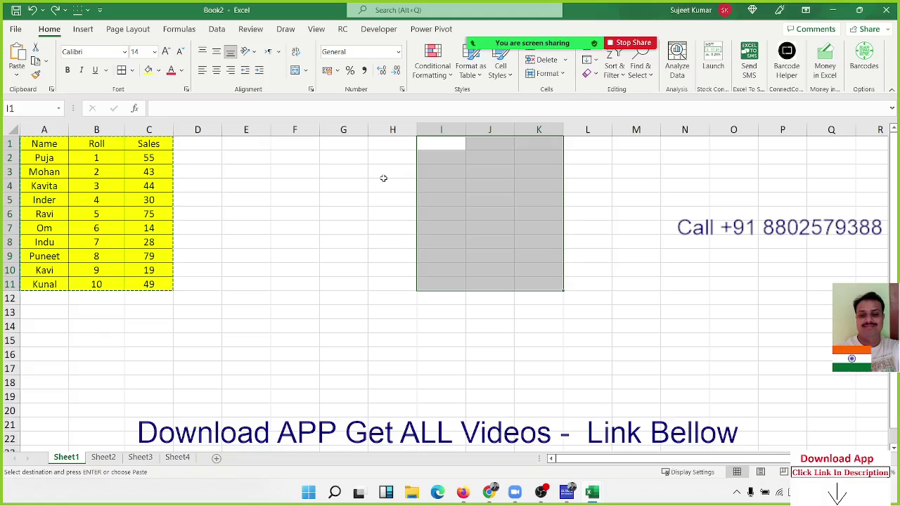
{"action": "left_click", "coordinate": [163, 158]}
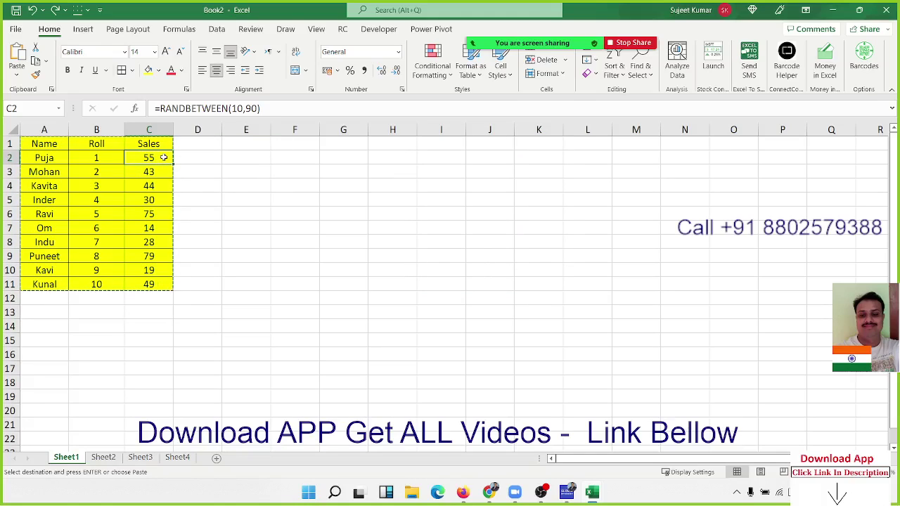
{"action": "double_click", "coordinate": [163, 157]}
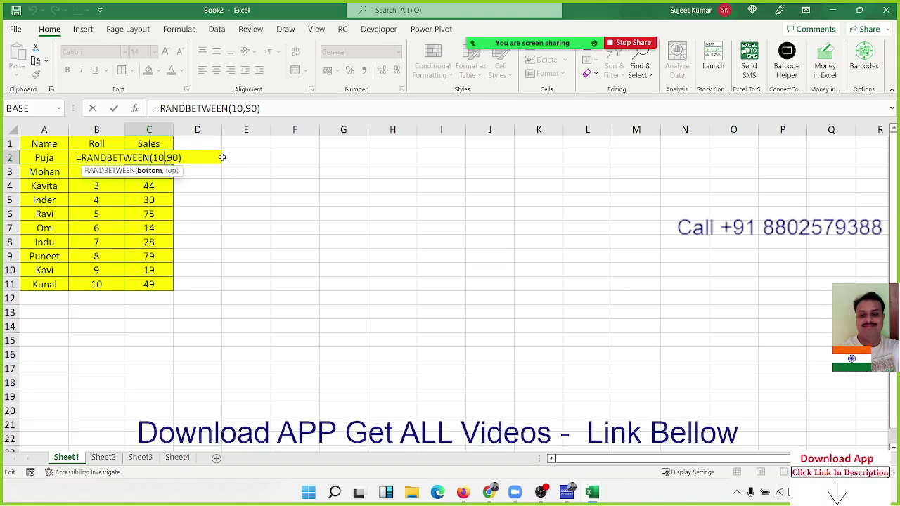
{"action": "key", "text": "Return"}
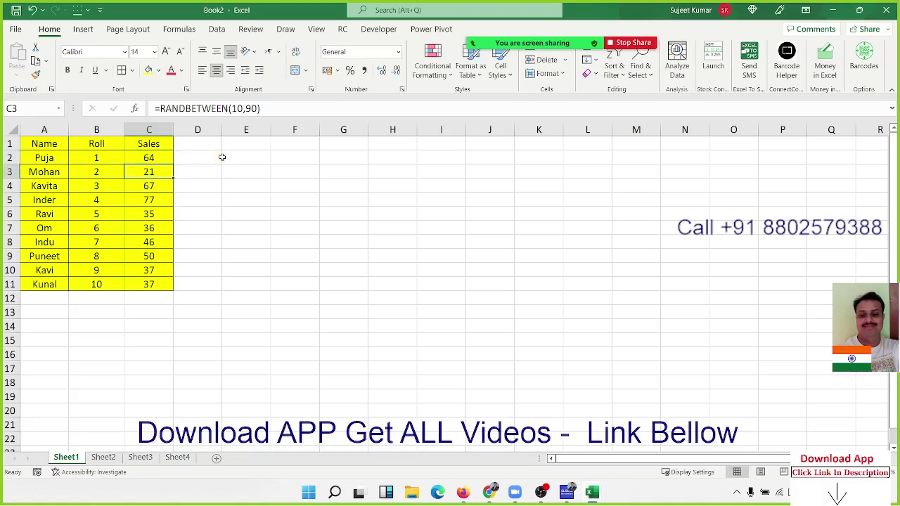
Step: Briefly edit empty cell E3 beside the table, leaving it blank
{"action": "left_click", "coordinate": [222, 158]}
{"action": "left_click", "coordinate": [247, 158]}
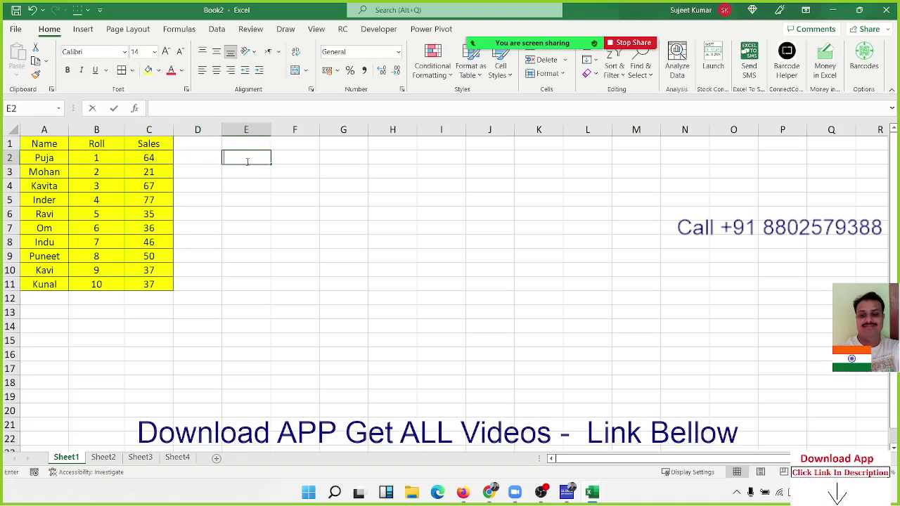
{"action": "double_click", "coordinate": [239, 172]}
{"action": "left_click", "coordinate": [241, 187]}
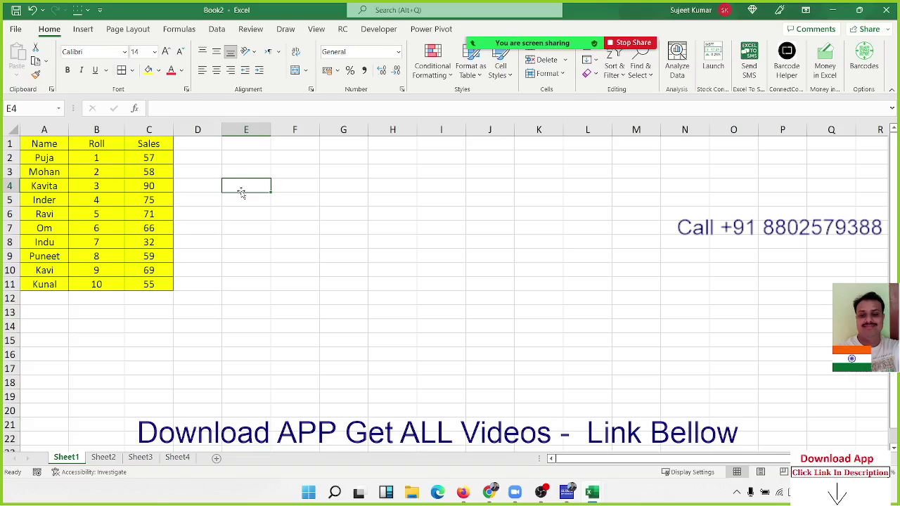
Step: Copy A1:C11 and Paste Special Formulas at G1, confirming H3 keeps =H2+1
{"action": "left_click", "coordinate": [60, 156]}
{"action": "left_click_drag", "start_coordinate": [49, 143], "coordinate": [152, 282]}
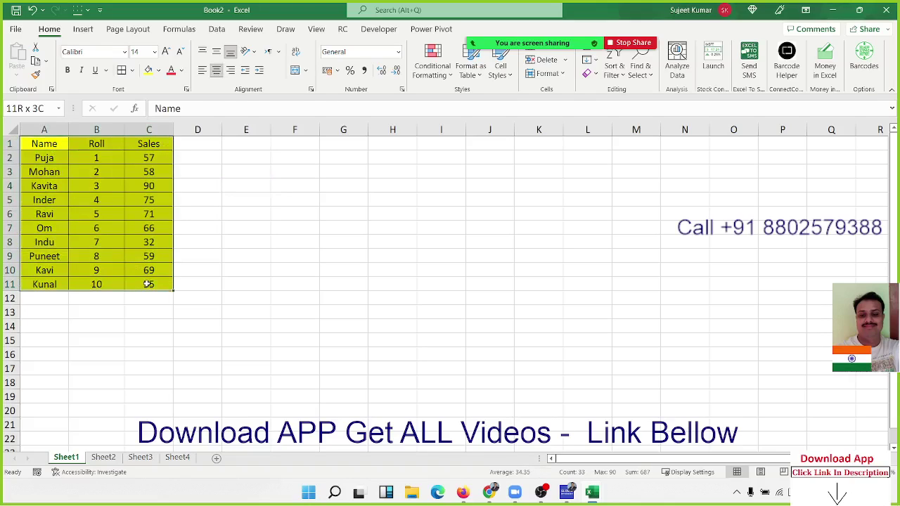
{"action": "key", "text": "ctrl+c"}
{"action": "right_click", "coordinate": [347, 141]}
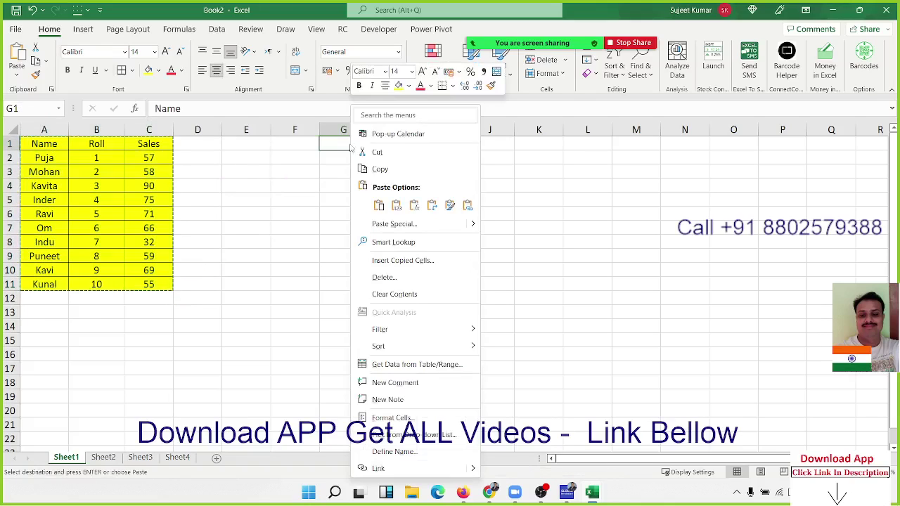
{"action": "left_click", "coordinate": [380, 222]}
{"action": "left_click_drag", "start_coordinate": [336, 145], "coordinate": [490, 131]}
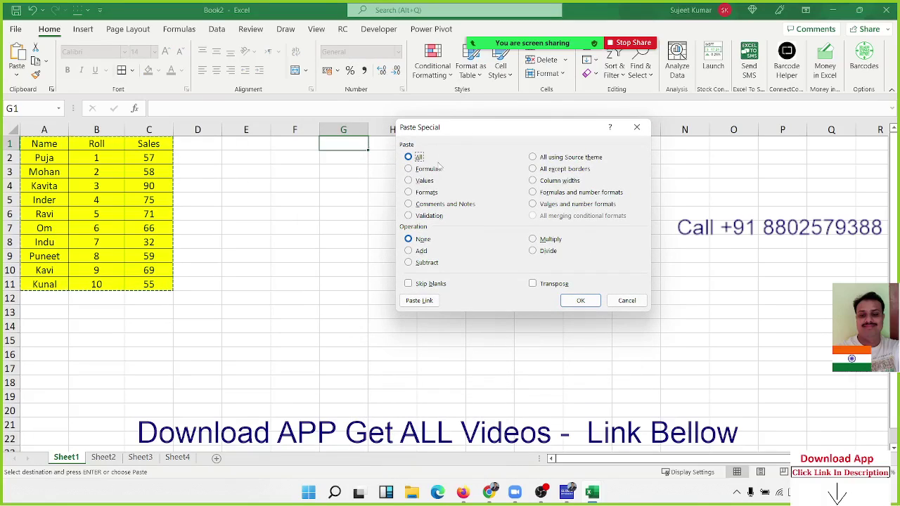
{"action": "left_click", "coordinate": [430, 170]}
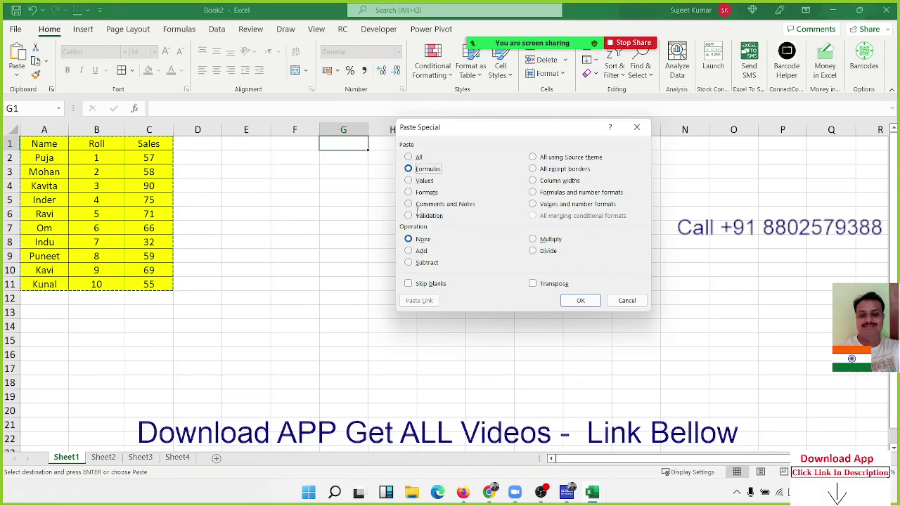
{"action": "left_click", "coordinate": [579, 300]}
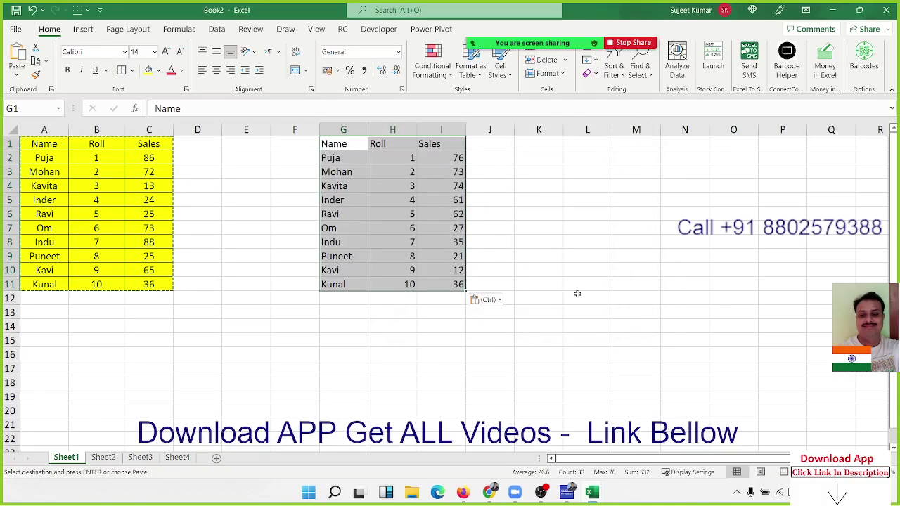
{"action": "left_click", "coordinate": [383, 173]}
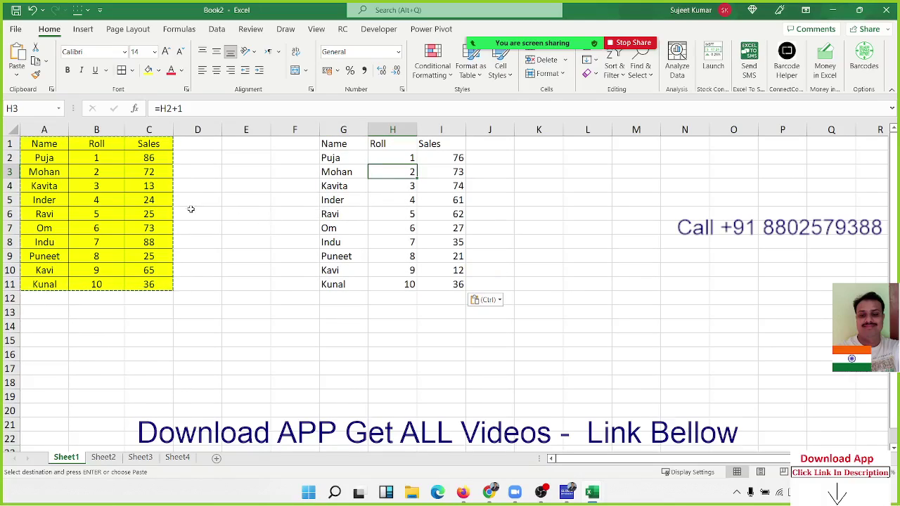
{"action": "left_click", "coordinate": [58, 157]}
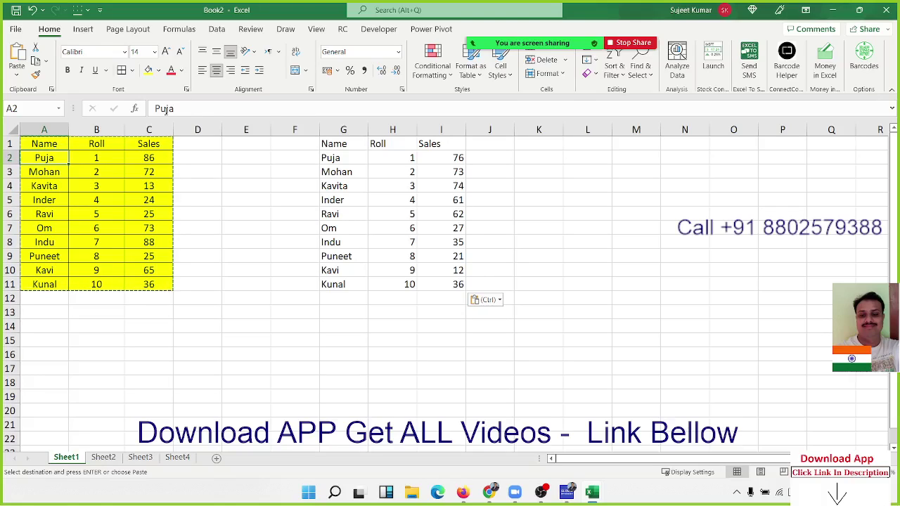
{"action": "key", "text": "ctrl"}
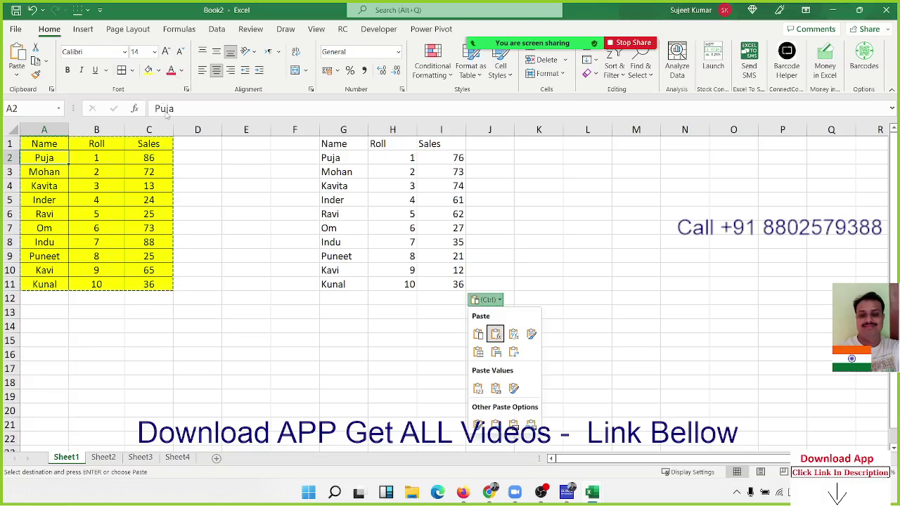
{"action": "key", "text": "Escape"}
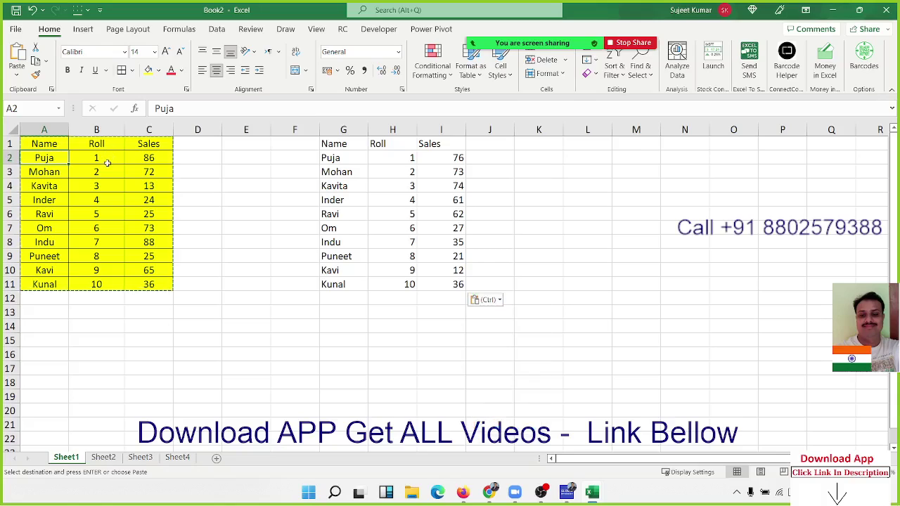
{"action": "left_click", "coordinate": [141, 185]}
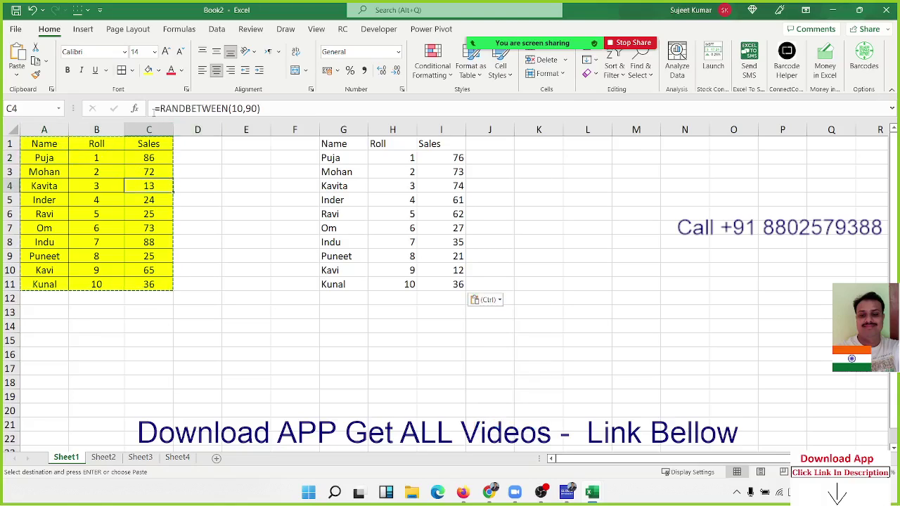
{"action": "left_click_drag", "start_coordinate": [153, 110], "coordinate": [287, 112]}
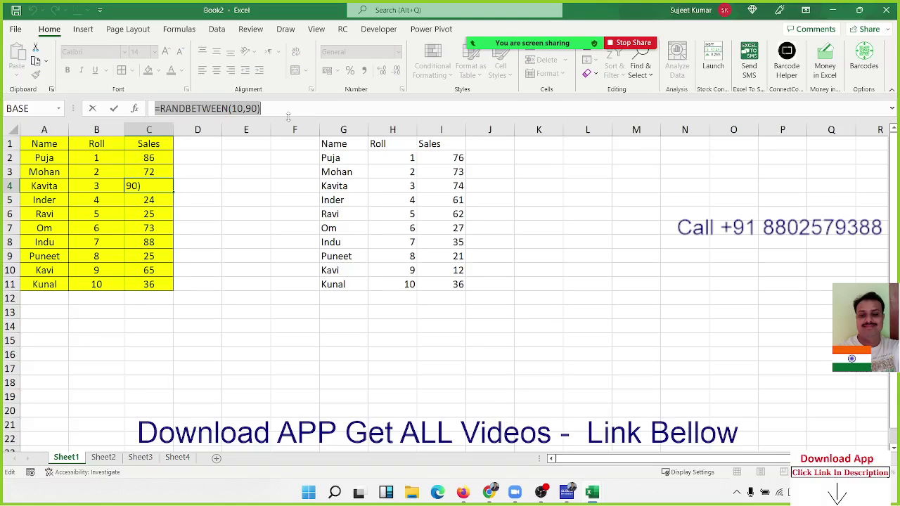
{"action": "key", "text": "Escape"}
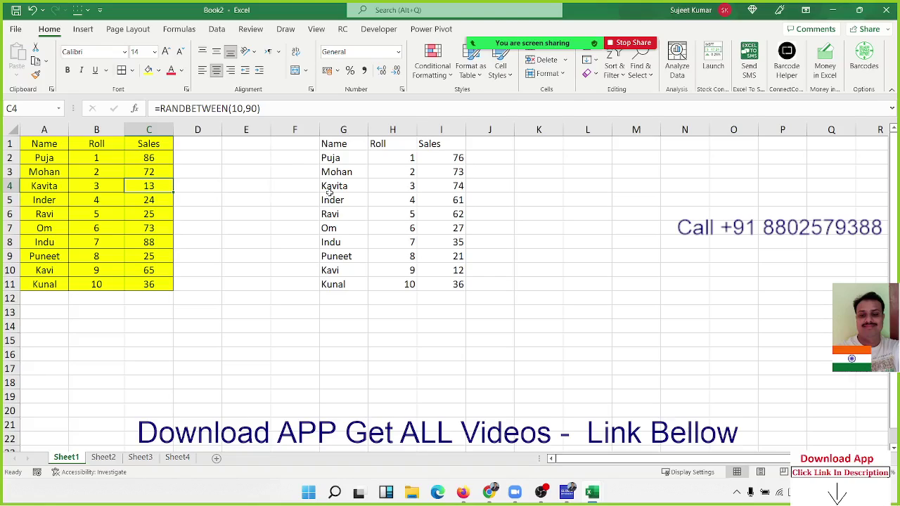
{"action": "mouse_move", "coordinate": [61, 146]}
{"action": "left_mouse_down"}
{"action": "mouse_move", "coordinate": [128, 195]}
{"action": "mouse_move", "coordinate": [169, 285]}
{"action": "left_mouse_up"}
{"action": "key", "text": "ctrl+c"}
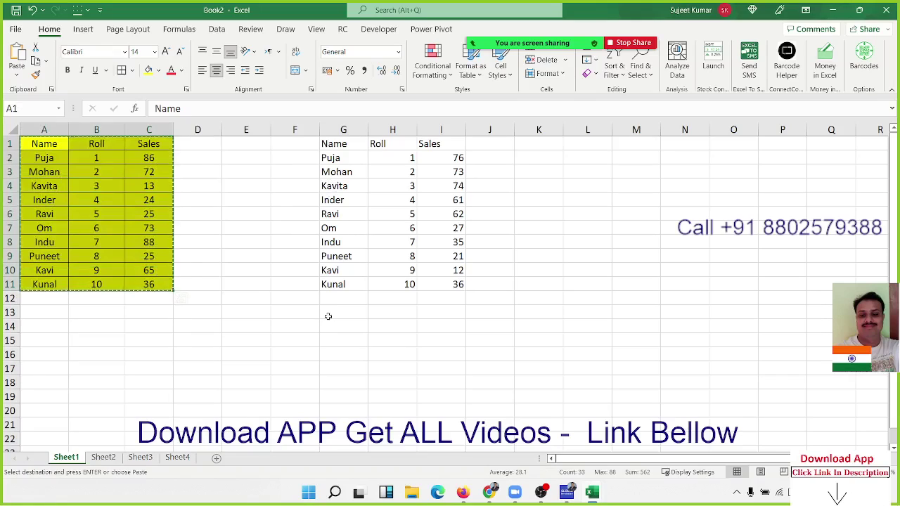
Step: Paste the copied table as Values only starting at G13
{"action": "right_click", "coordinate": [328, 317]}
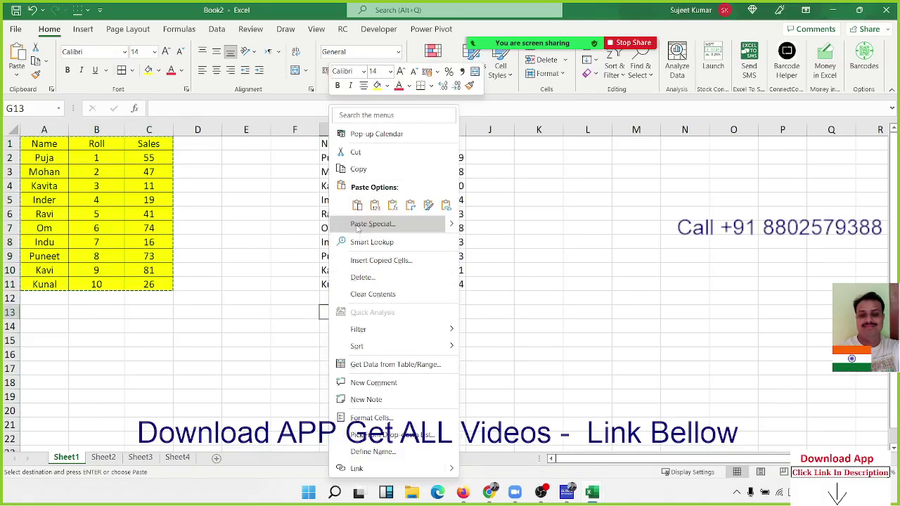
{"action": "left_click", "coordinate": [364, 224]}
{"action": "left_click", "coordinate": [248, 203]}
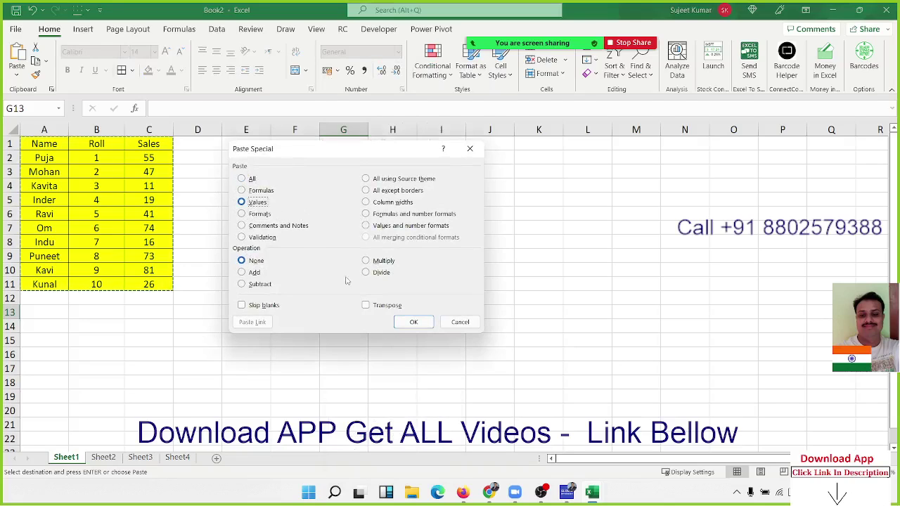
{"action": "left_click", "coordinate": [414, 322]}
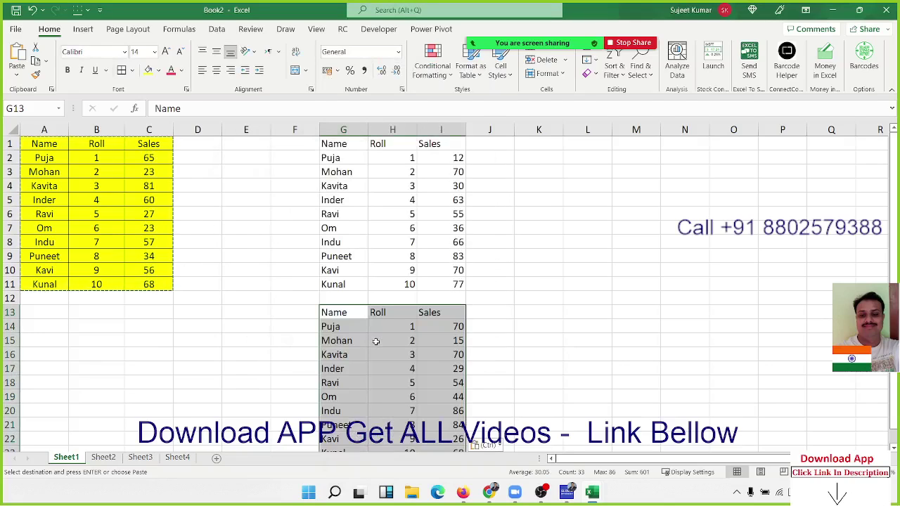
Step: Check the formula copy's Sales cells, including the RANDBETWEEN formula in I7
{"action": "left_click", "coordinate": [446, 283]}
{"action": "left_click", "coordinate": [458, 229]}
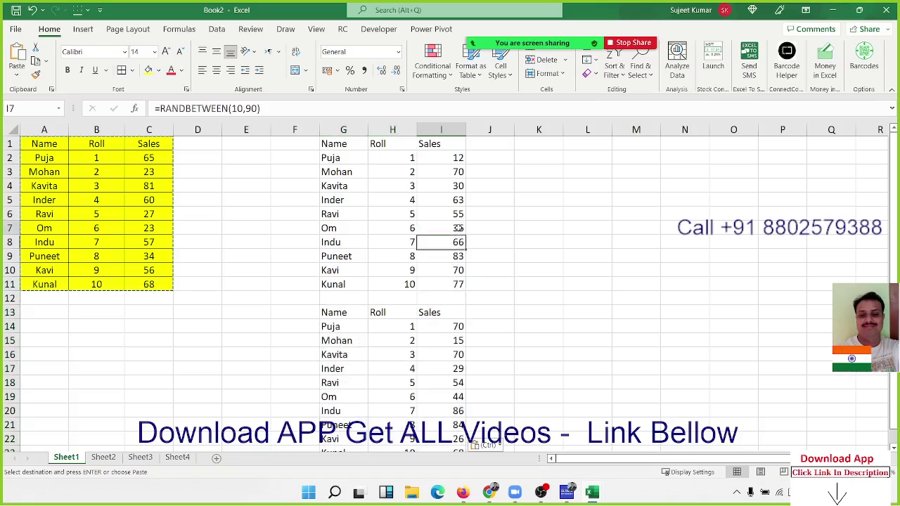
{"action": "left_click", "coordinate": [456, 159]}
{"action": "left_click", "coordinate": [504, 187]}
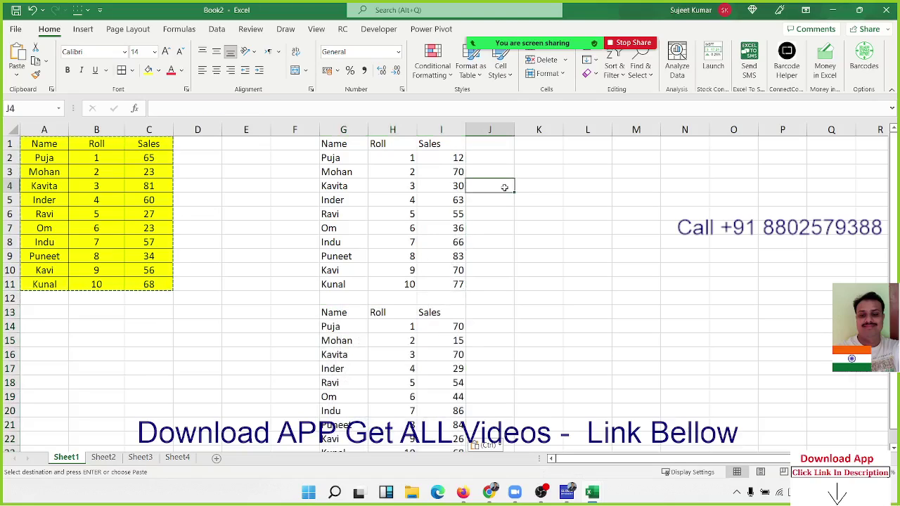
{"action": "left_click", "coordinate": [504, 215]}
{"action": "left_click", "coordinate": [429, 228]}
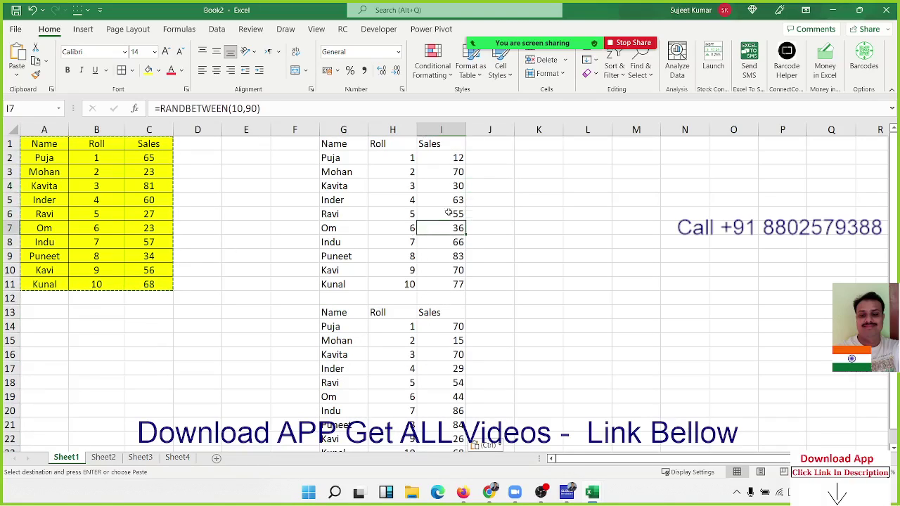
{"action": "left_click", "coordinate": [543, 189]}
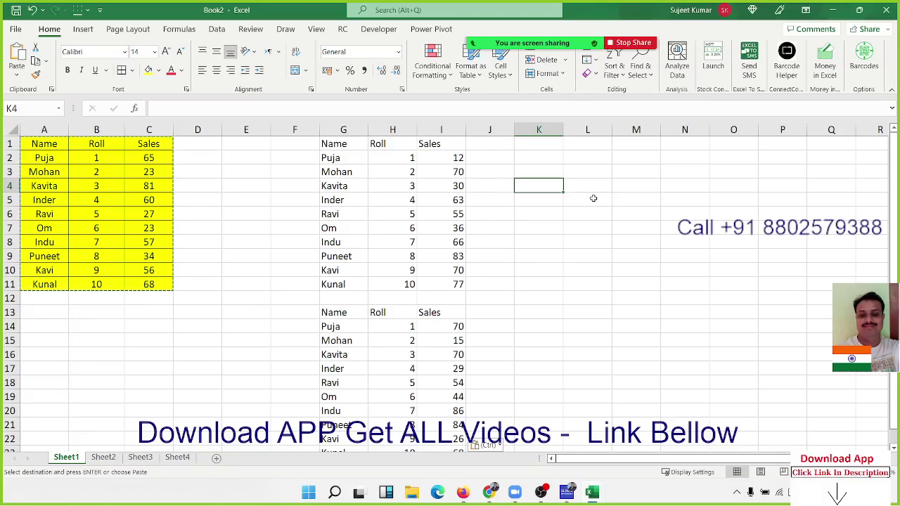
Step: Compare the lower table's fixed Sales values (70, 54) with the RANDBETWEEN formulas in columns C and I
{"action": "left_click", "coordinate": [461, 328]}
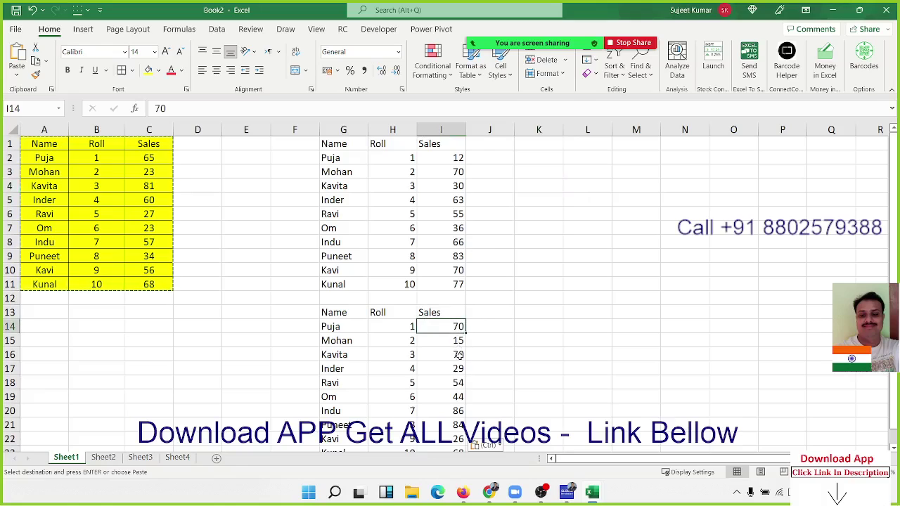
{"action": "left_click", "coordinate": [459, 356]}
{"action": "left_click", "coordinate": [462, 383]}
{"action": "scroll", "coordinate": [464, 358], "scroll_direction": "down", "scroll_amount": 3}
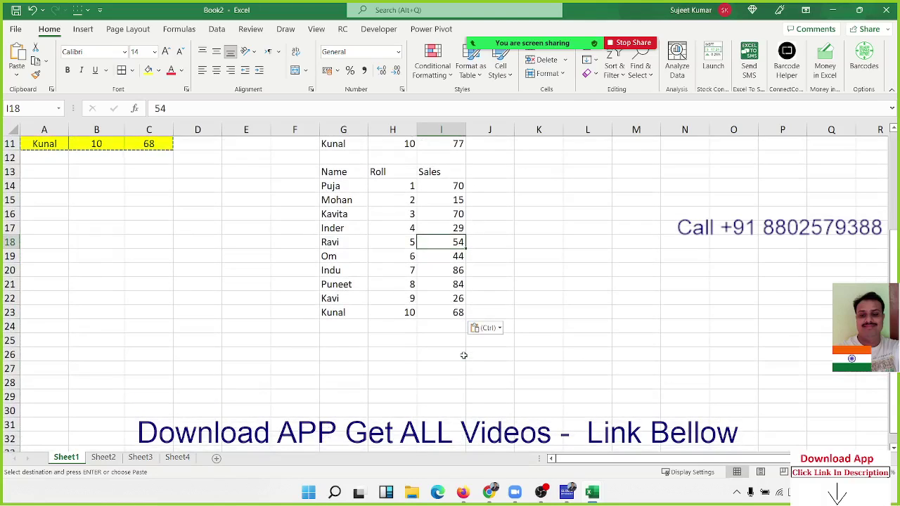
{"action": "scroll", "coordinate": [237, 241], "scroll_direction": "up", "scroll_amount": 3}
{"action": "left_click", "coordinate": [133, 172]}
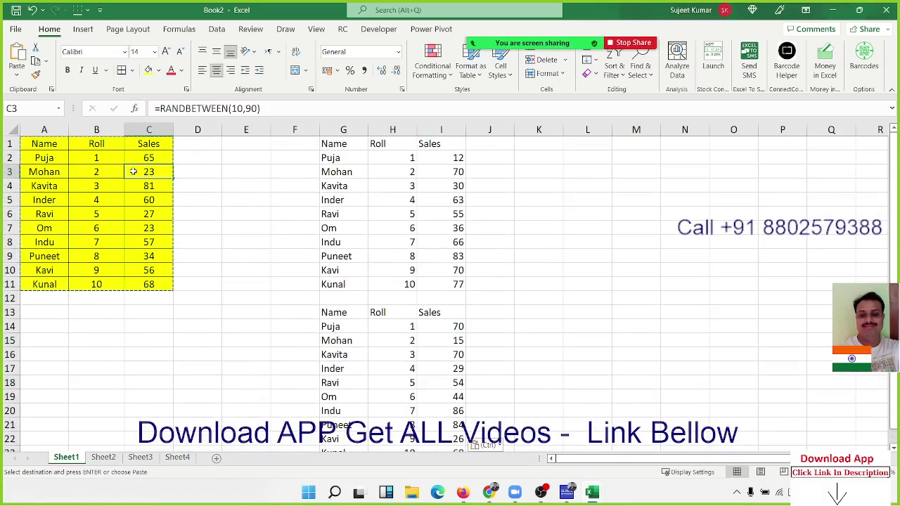
{"action": "left_click", "coordinate": [458, 185]}
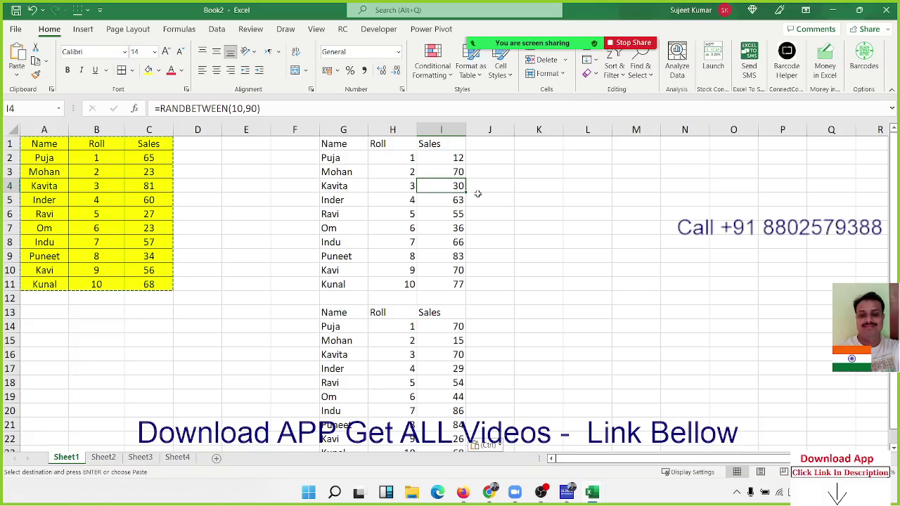
{"action": "left_click", "coordinate": [447, 340]}
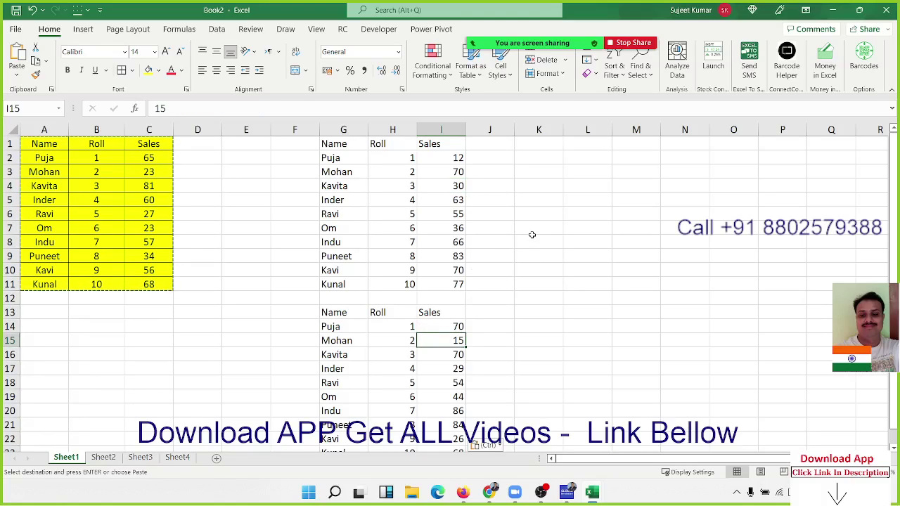
Step: Edit an empty cell beside the tables to force the random Sales to recalculate
{"action": "left_click", "coordinate": [539, 143]}
{"action": "left_click", "coordinate": [534, 223]}
{"action": "double_click", "coordinate": [534, 217]}
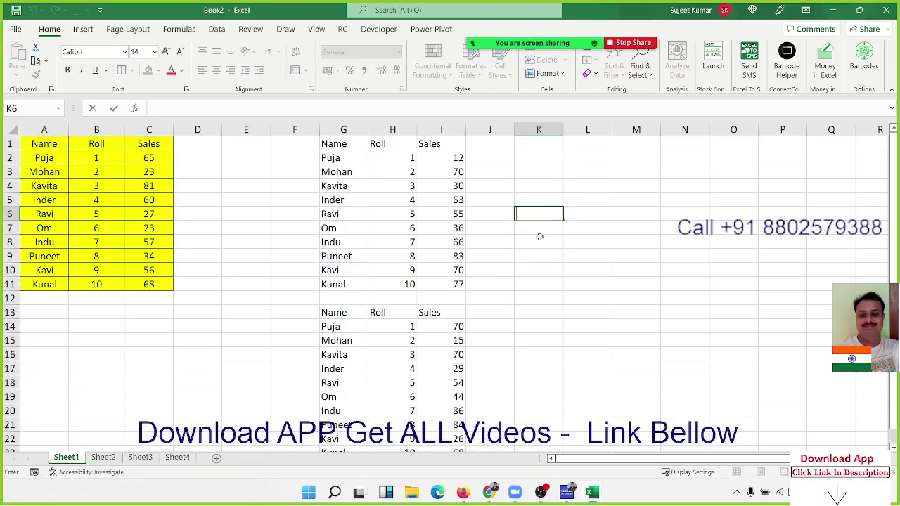
{"action": "left_click", "coordinate": [539, 238]}
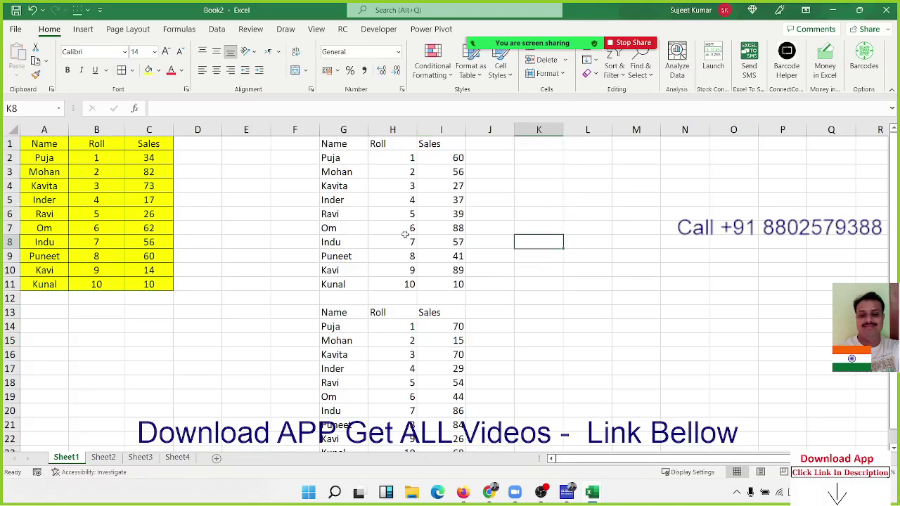
Step: Select the yellow Sales column C2:C11 and contrast it with the lower table's fixed value
{"action": "left_click", "coordinate": [163, 152]}
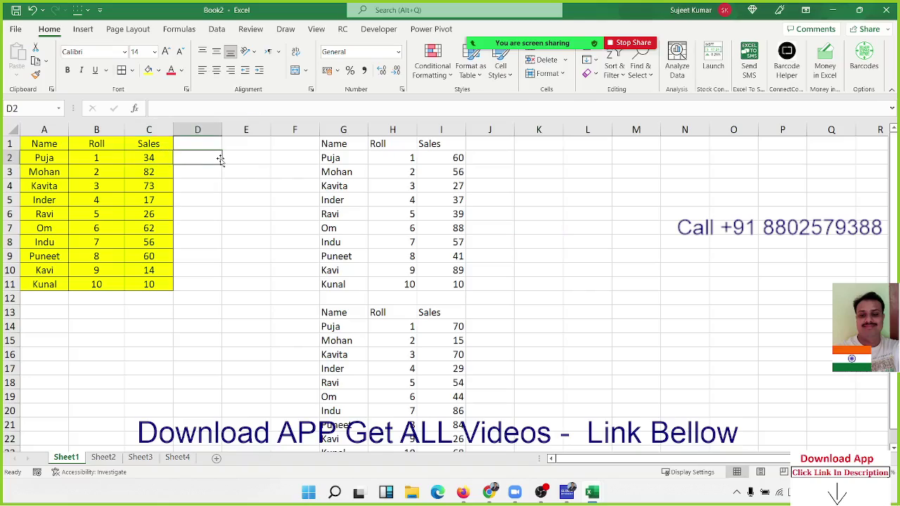
{"action": "left_click_drag", "start_coordinate": [161, 157], "coordinate": [161, 270]}
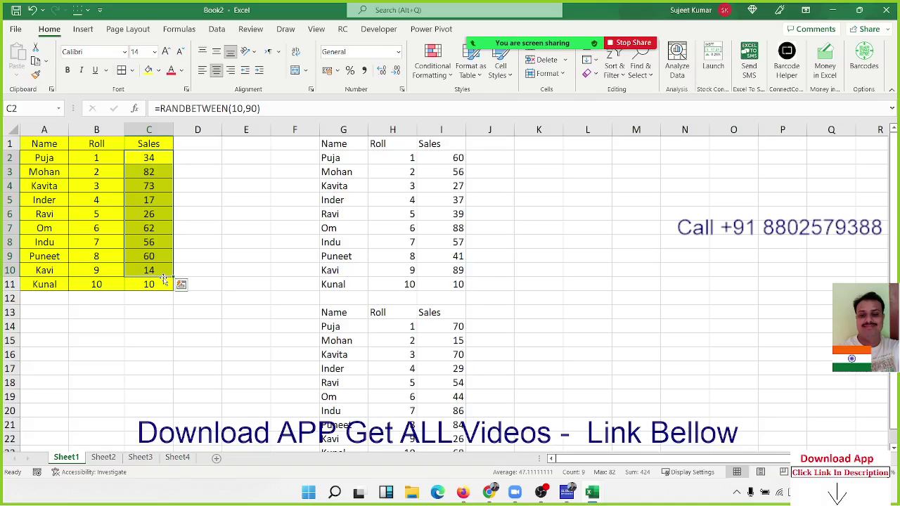
{"action": "left_click", "coordinate": [250, 209]}
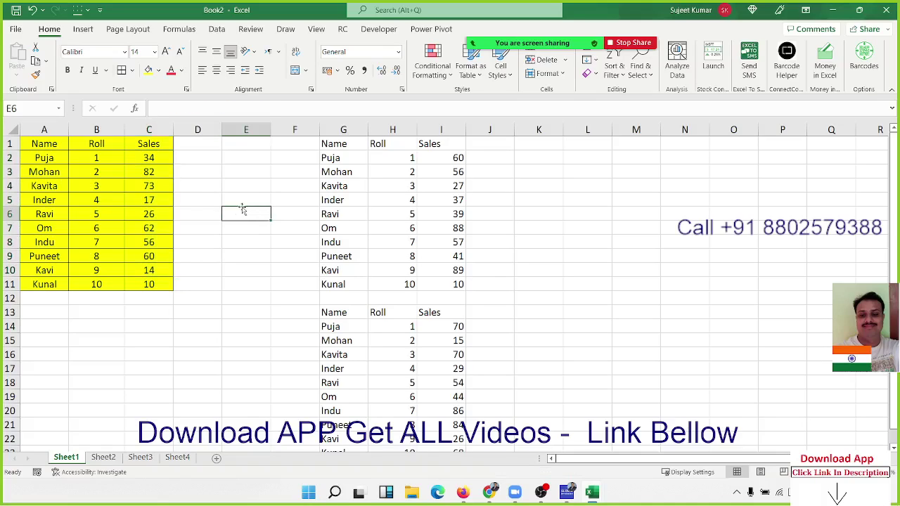
{"action": "left_click", "coordinate": [458, 328]}
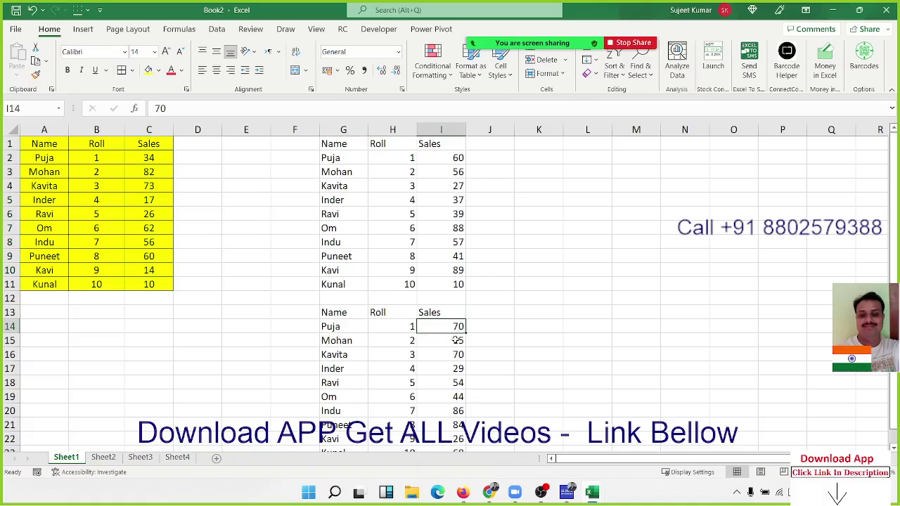
{"action": "left_click", "coordinate": [167, 286]}
{"action": "key", "text": "ctrl+shift+Up"}
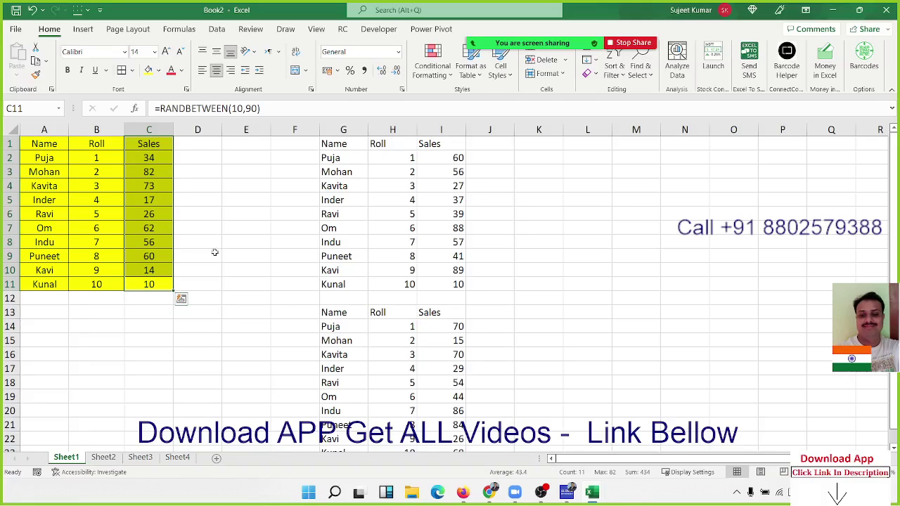
Step: Trigger several more recalculations from empty cells so the RANDBETWEEN Sales refresh
{"action": "left_click", "coordinate": [231, 212]}
{"action": "left_click", "coordinate": [226, 256]}
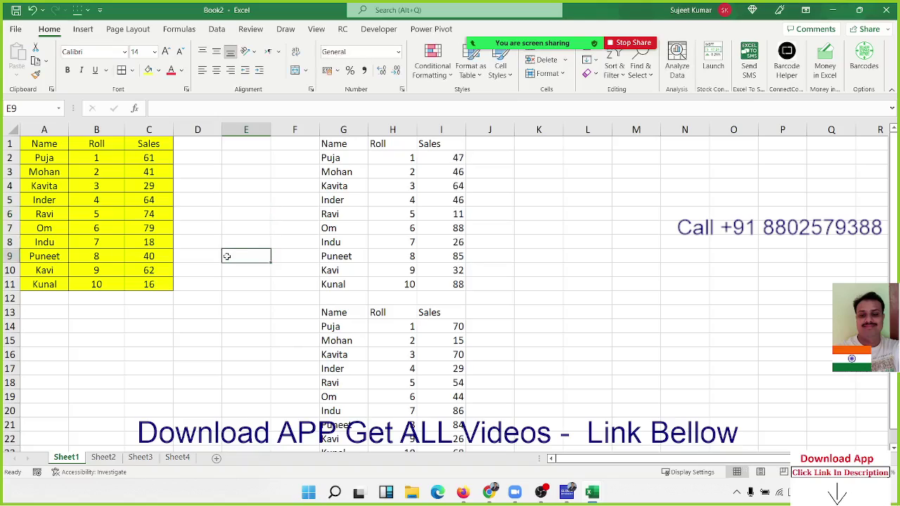
{"action": "left_click", "coordinate": [237, 197]}
{"action": "left_click", "coordinate": [237, 187]}
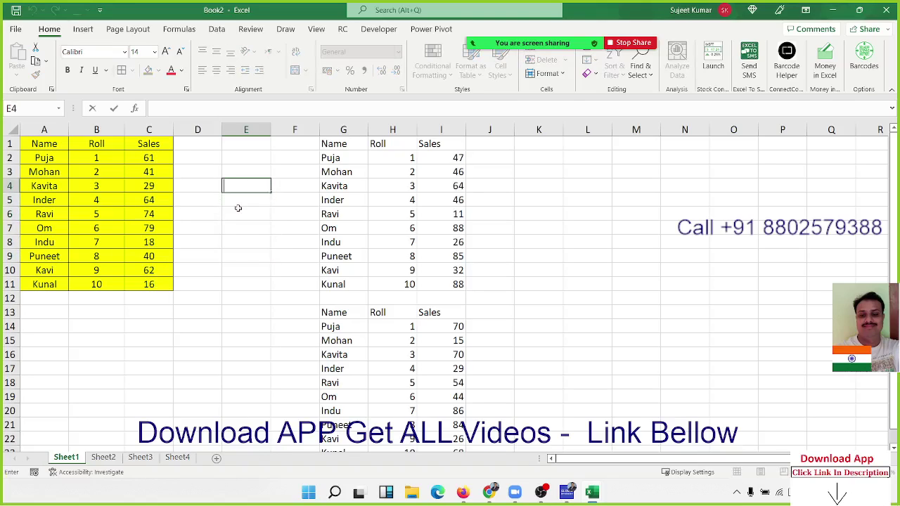
{"action": "left_click", "coordinate": [239, 210]}
Step: Select the lower table's Sales values and show 54 is a plain value, not a formula
{"action": "left_click", "coordinate": [151, 174]}
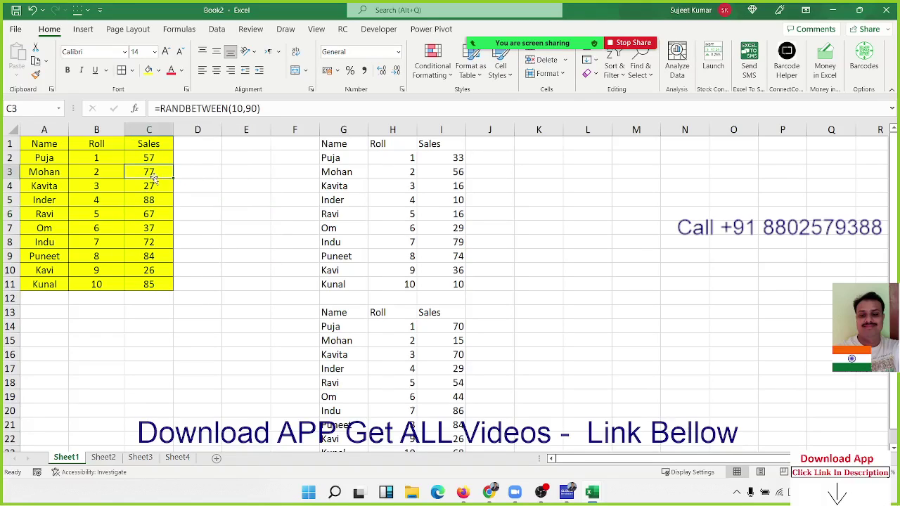
{"action": "left_click_drag", "start_coordinate": [444, 342], "coordinate": [449, 393]}
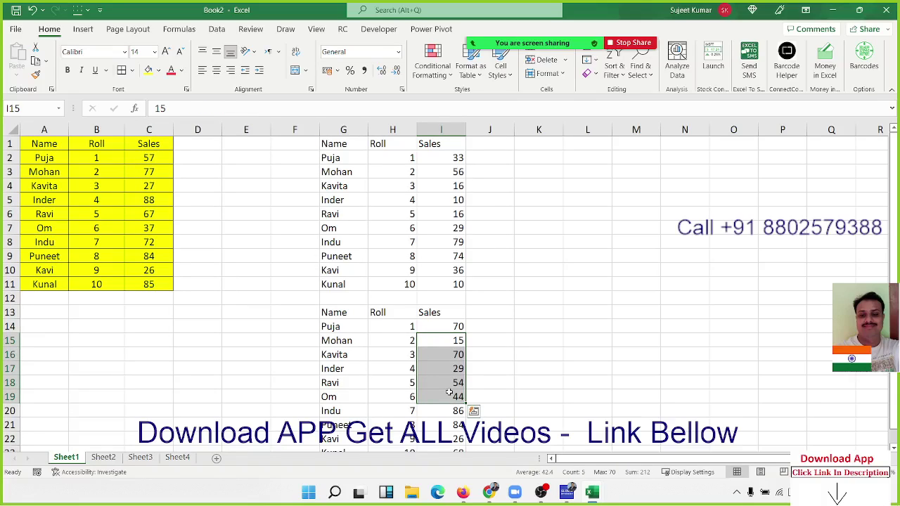
{"action": "left_click", "coordinate": [449, 383]}
{"action": "left_click", "coordinate": [167, 108]}
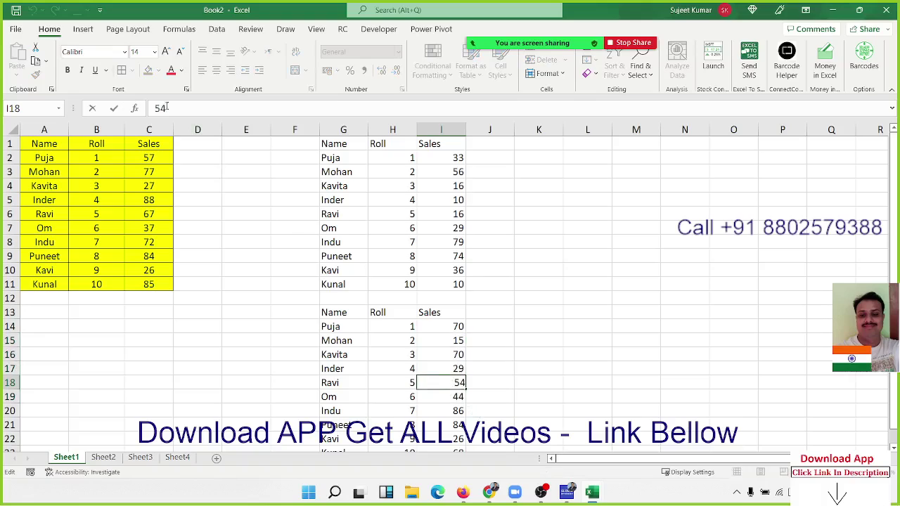
{"action": "key", "text": "Escape"}
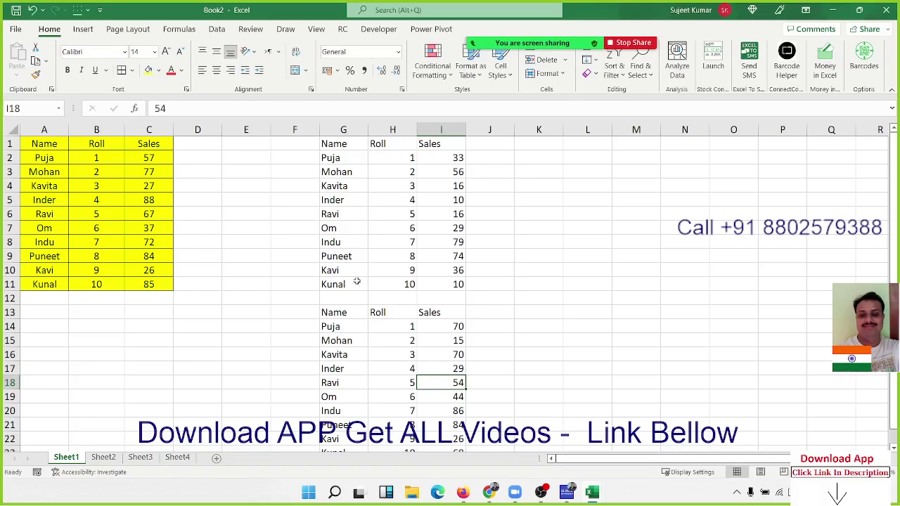
Step: Recheck the Sales formulas in columns I and C, then select I2:I11
{"action": "left_click", "coordinate": [438, 255]}
{"action": "left_click", "coordinate": [451, 280]}
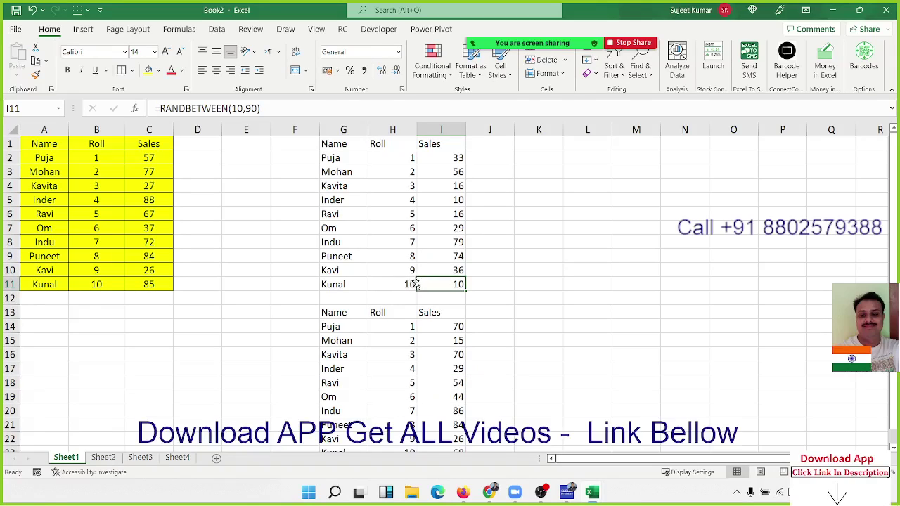
{"action": "left_click", "coordinate": [147, 183]}
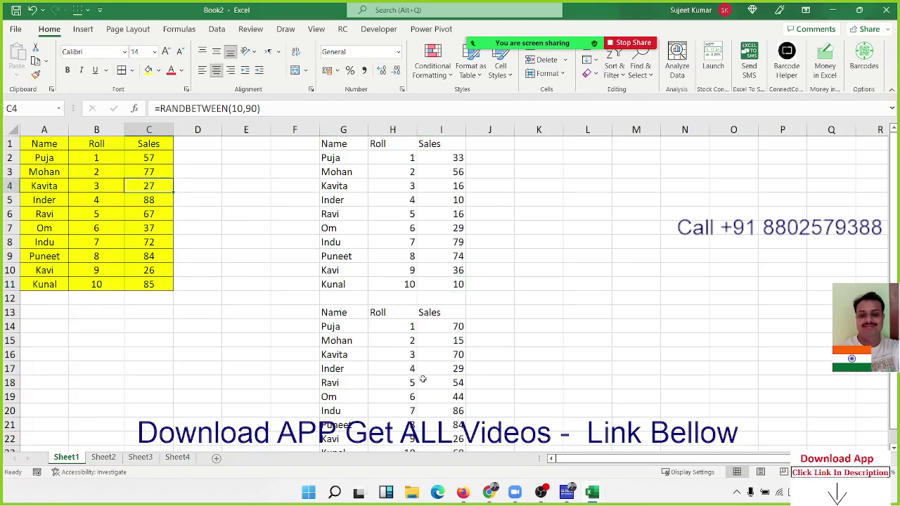
{"action": "left_click", "coordinate": [464, 385]}
{"action": "left_click_drag", "start_coordinate": [457, 328], "coordinate": [457, 422]}
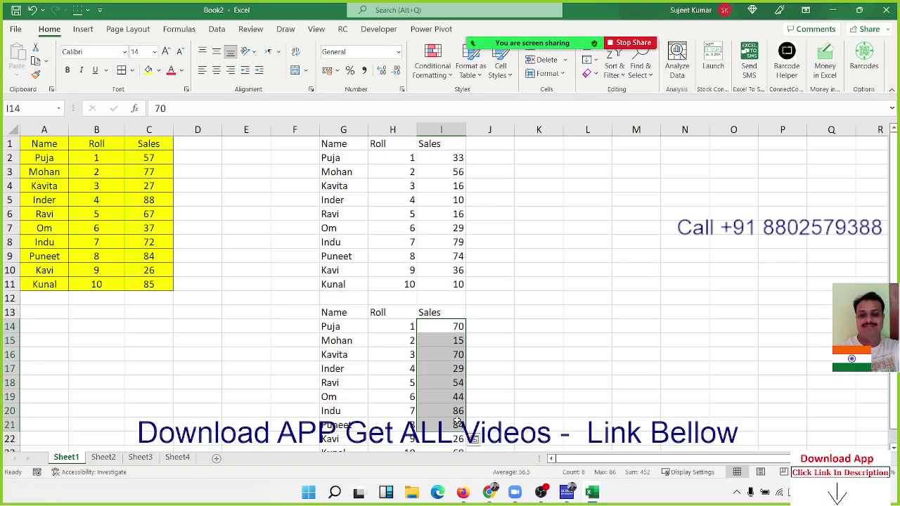
{"action": "left_click", "coordinate": [438, 175]}
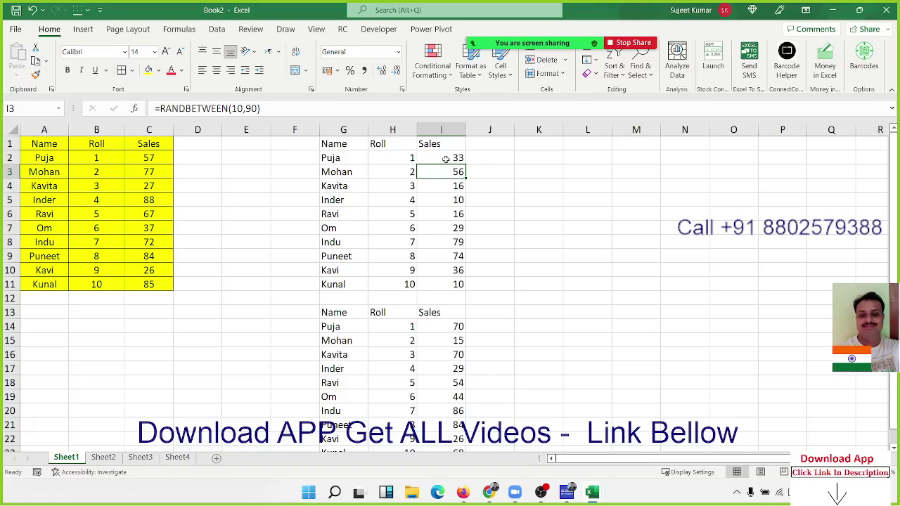
{"action": "left_click_drag", "start_coordinate": [446, 159], "coordinate": [446, 283]}
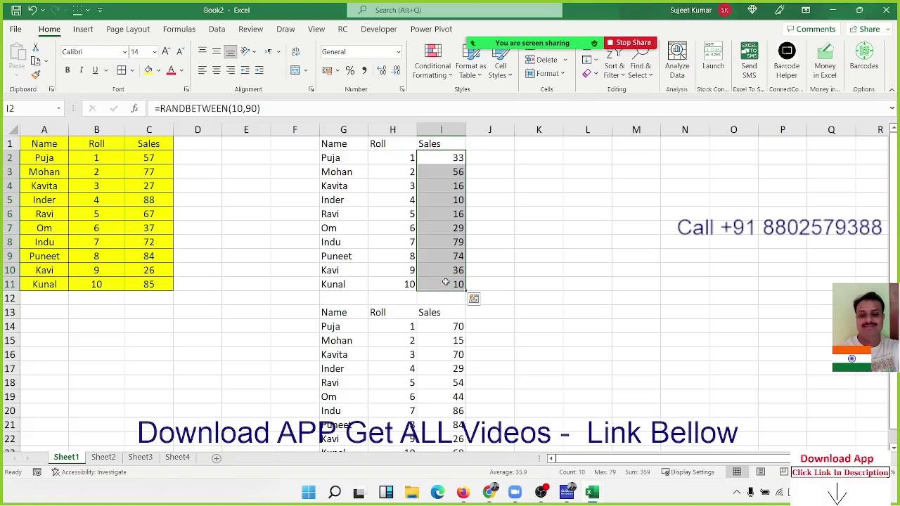
Step: Paste I2:I11 onto itself as Values, turning the RANDBETWEEN formulas into fixed numbers like 33 and 56
{"action": "key", "text": "ctrl+c"}
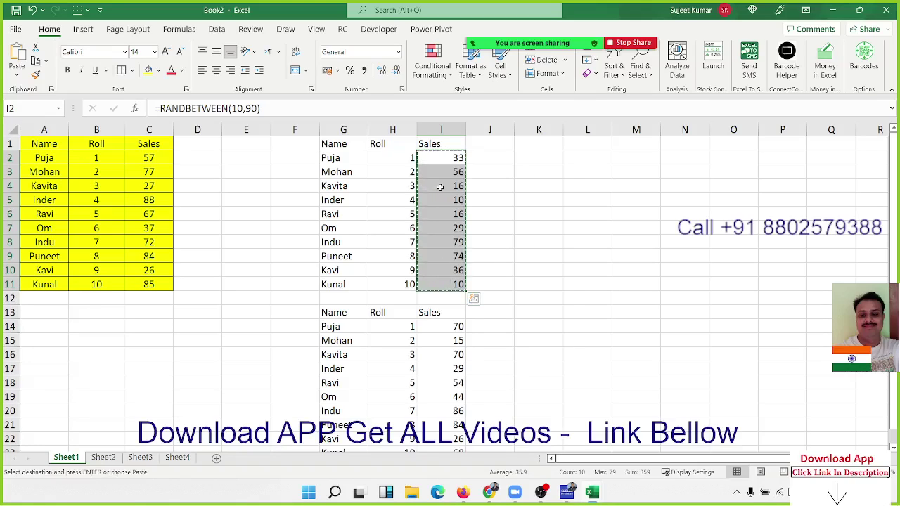
{"action": "right_click", "coordinate": [440, 188]}
{"action": "left_click", "coordinate": [485, 223]}
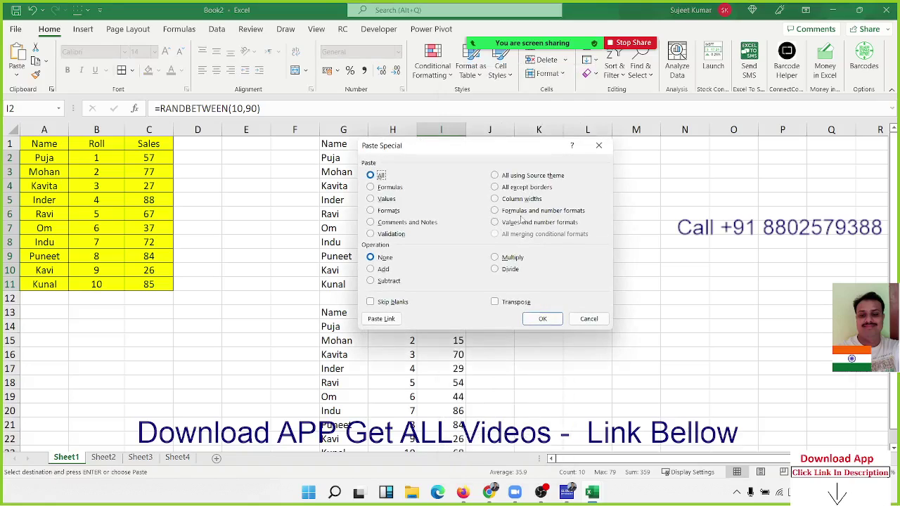
{"action": "left_click_drag", "start_coordinate": [454, 147], "coordinate": [593, 150]}
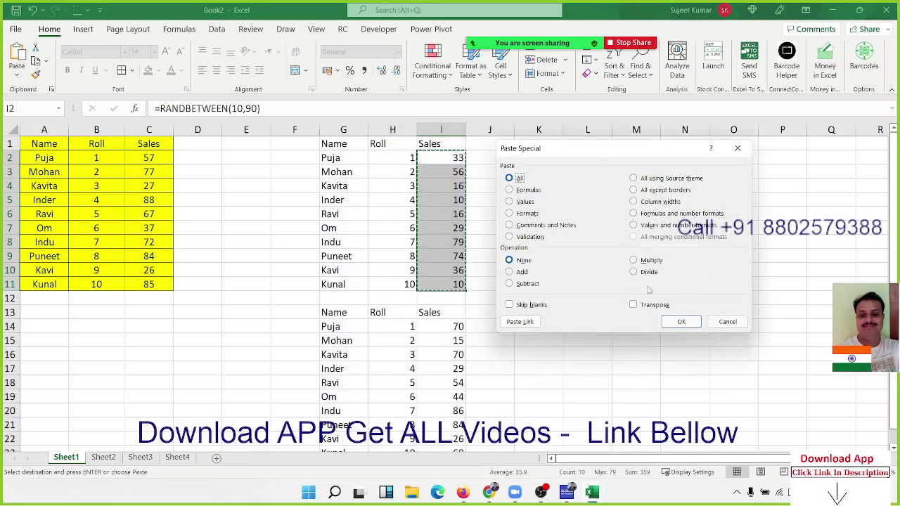
{"action": "left_click", "coordinate": [523, 201]}
{"action": "left_click", "coordinate": [682, 323]}
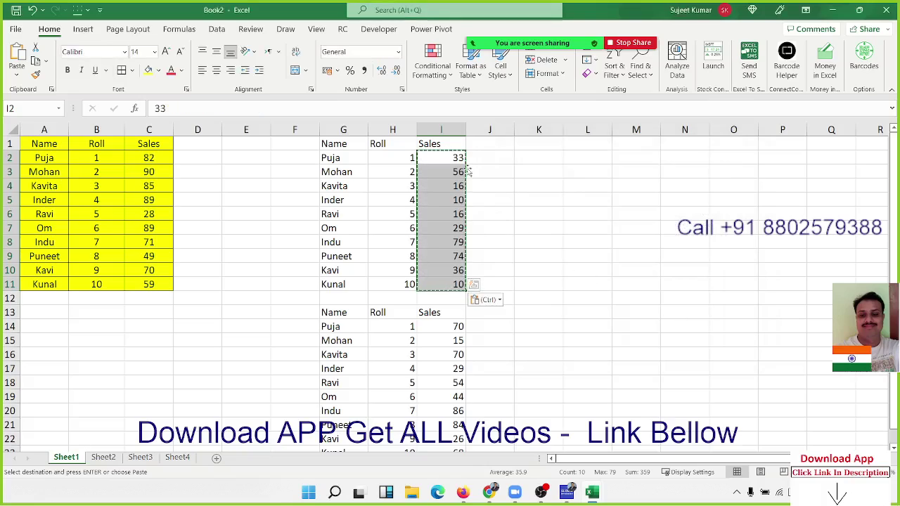
{"action": "key", "text": "Escape"}
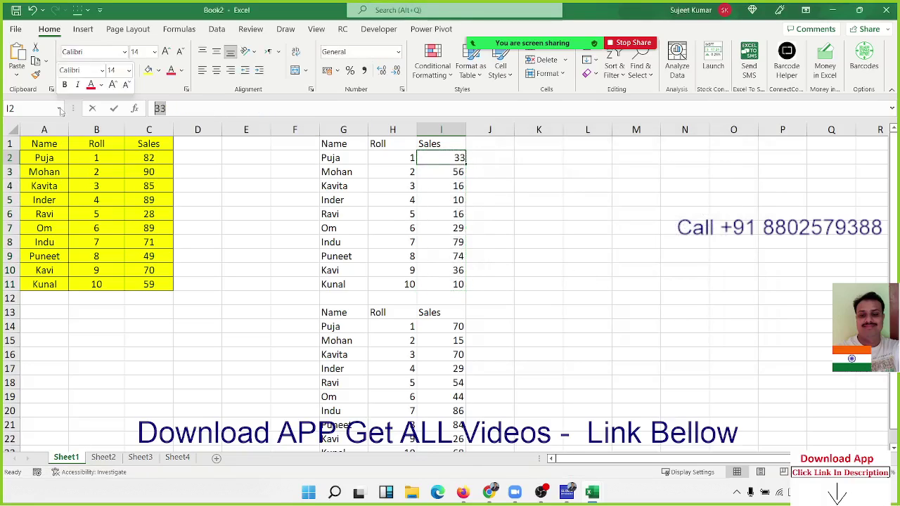
{"action": "left_click", "coordinate": [469, 177]}
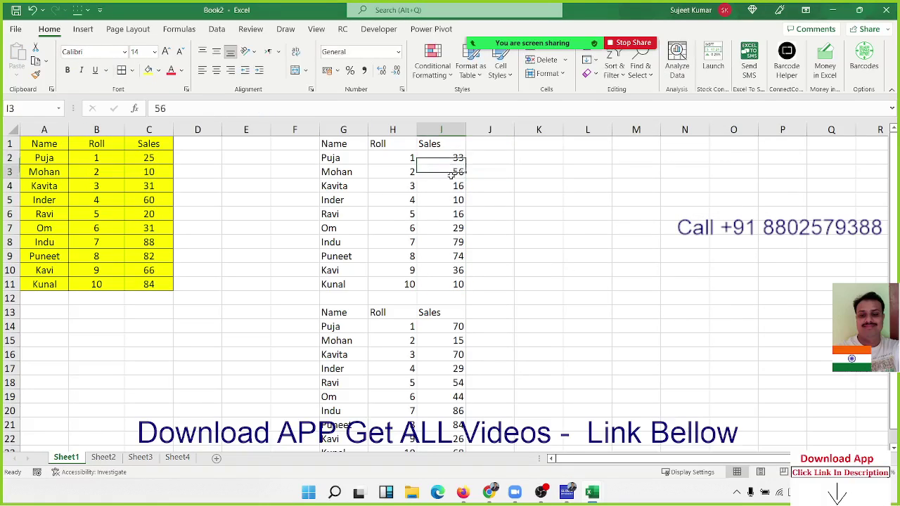
{"action": "left_click", "coordinate": [468, 189]}
{"action": "left_click", "coordinate": [515, 230]}
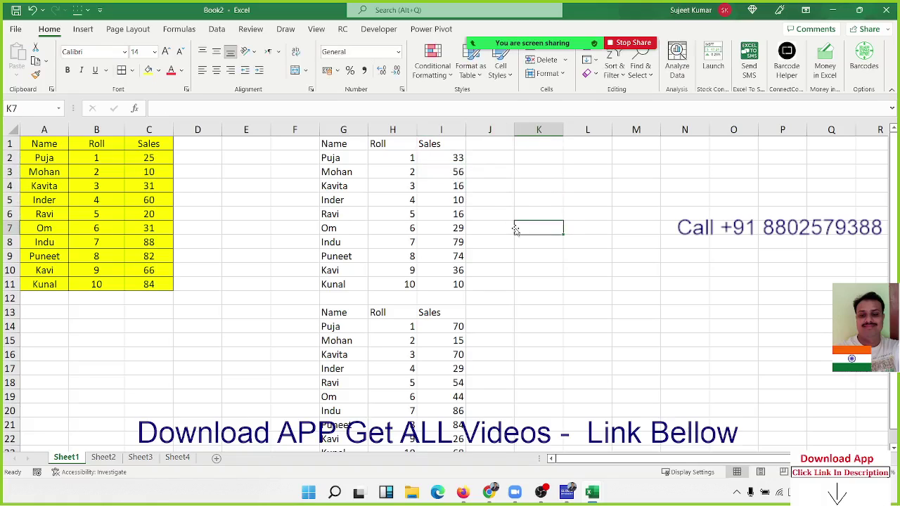
Step: Open DA-Sales.xlsm from the File screen's Recent list
{"action": "left_click", "coordinate": [15, 29]}
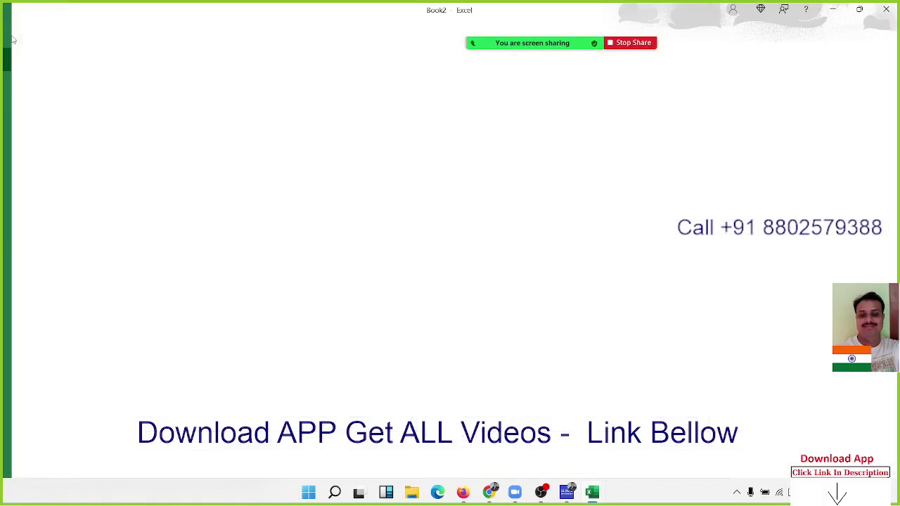
{"action": "left_click", "coordinate": [190, 296]}
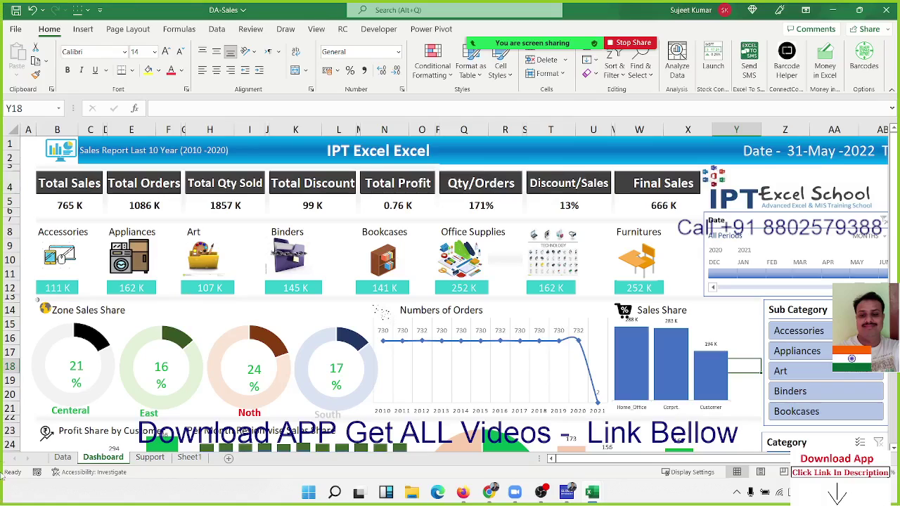
{"action": "left_click", "coordinate": [64, 458]}
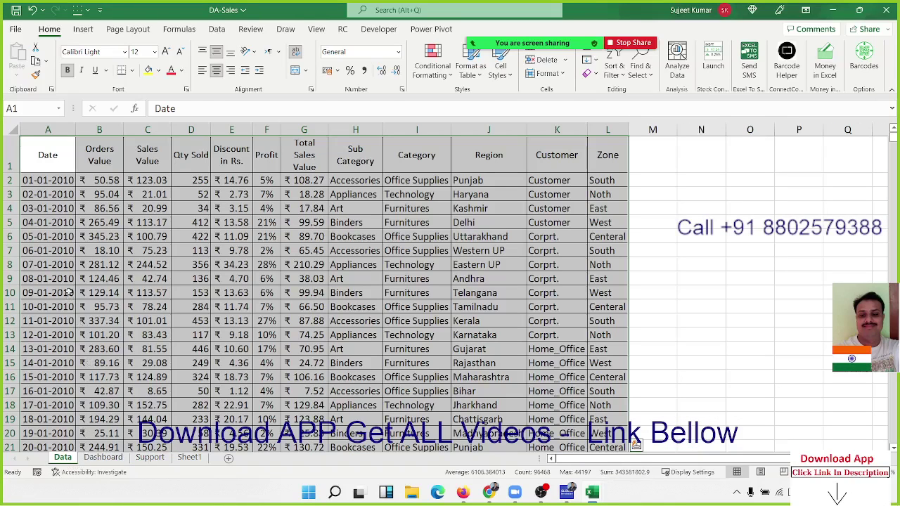
{"action": "left_click_drag", "start_coordinate": [57, 210], "coordinate": [474, 313]}
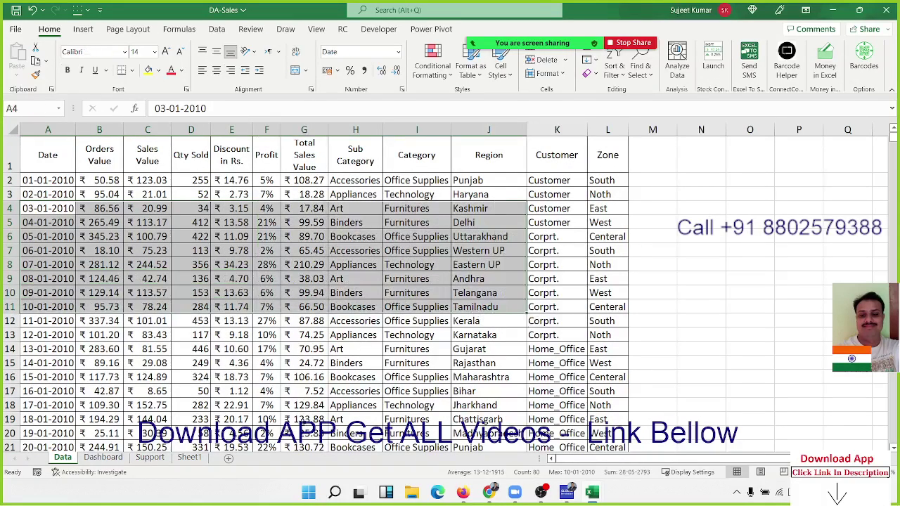
{"action": "left_click", "coordinate": [102, 458]}
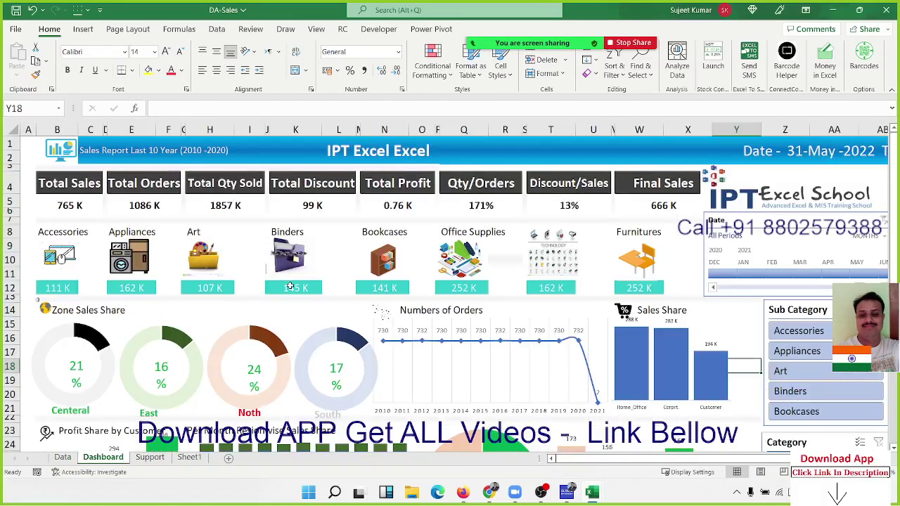
{"action": "left_click", "coordinate": [286, 283]}
{"action": "left_click", "coordinate": [393, 284]}
{"action": "scroll", "coordinate": [484, 302], "scroll_direction": "down", "scroll_amount": 3}
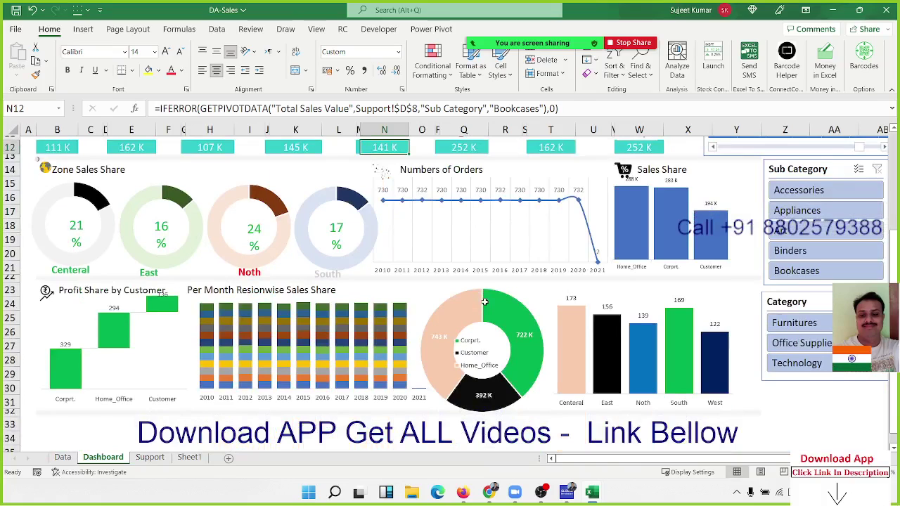
{"action": "scroll", "coordinate": [485, 303], "scroll_direction": "up", "scroll_amount": 3}
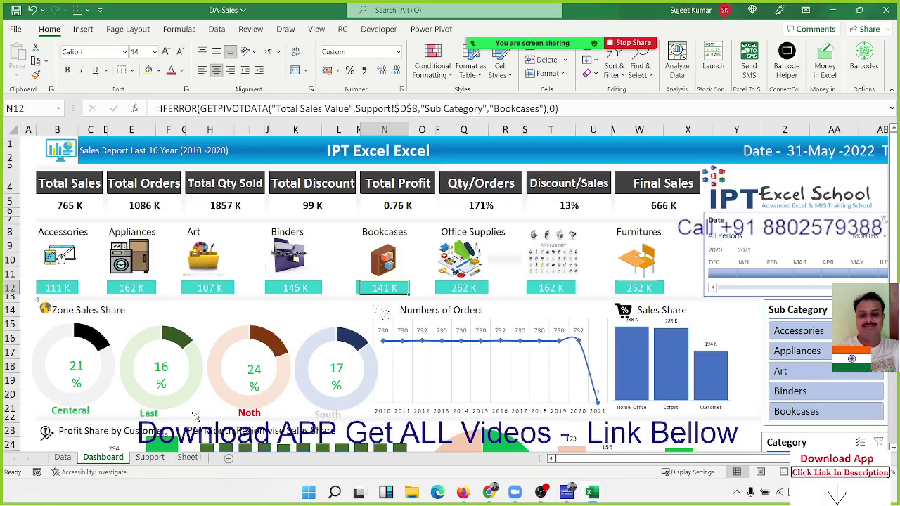
{"action": "left_click", "coordinate": [71, 459]}
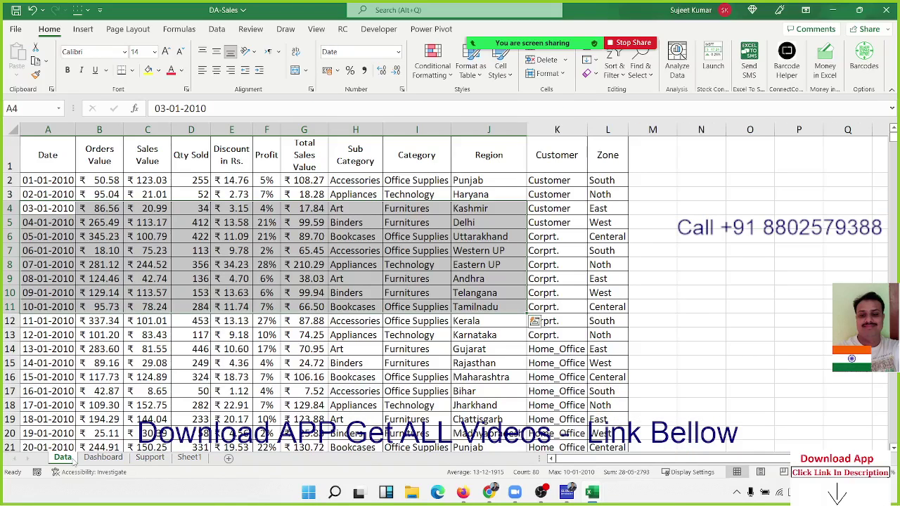
{"action": "left_click", "coordinate": [167, 354]}
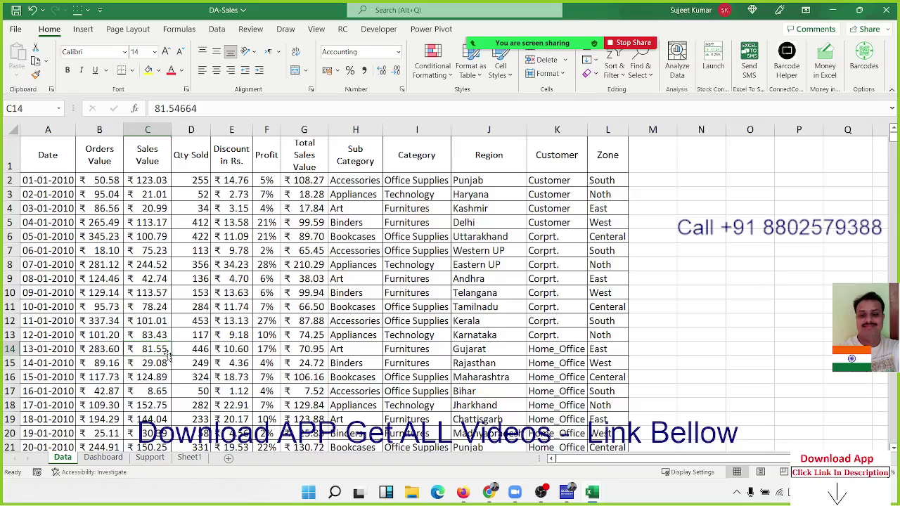
{"action": "left_click", "coordinate": [85, 459]}
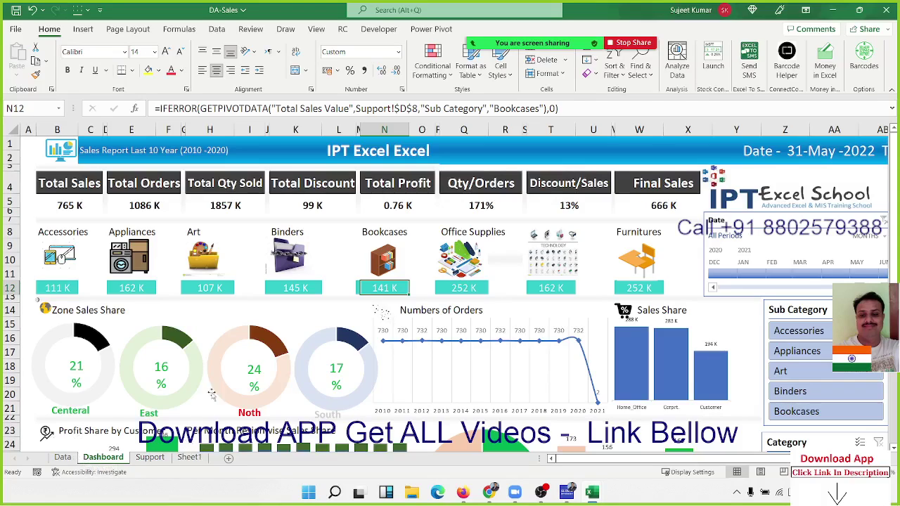
{"action": "left_click", "coordinate": [275, 282]}
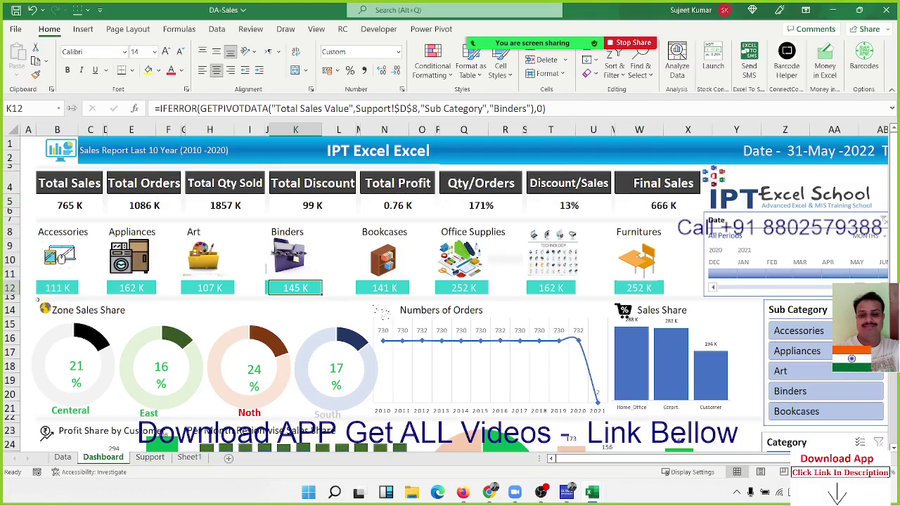
Step: Copy the Dashboard sheet to (new book) using Move or Copy with Create a copy checked
{"action": "right_click", "coordinate": [109, 457]}
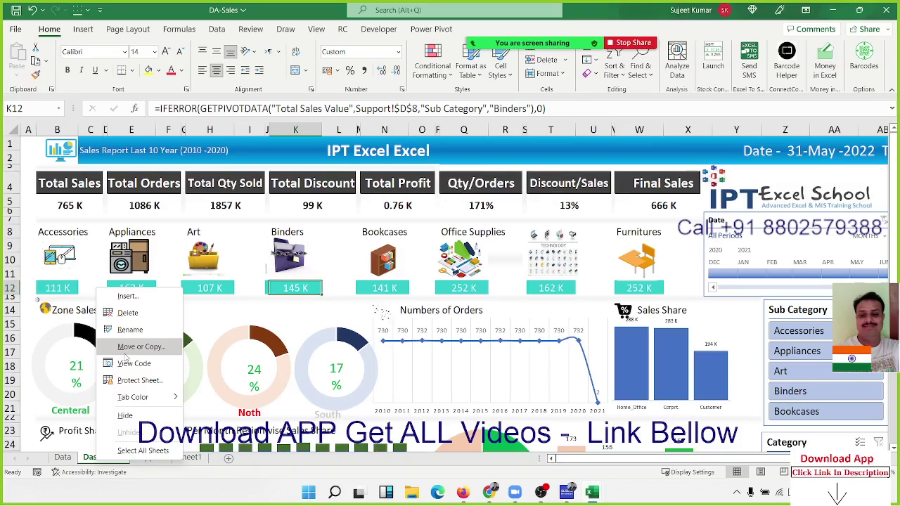
{"action": "left_click", "coordinate": [125, 353]}
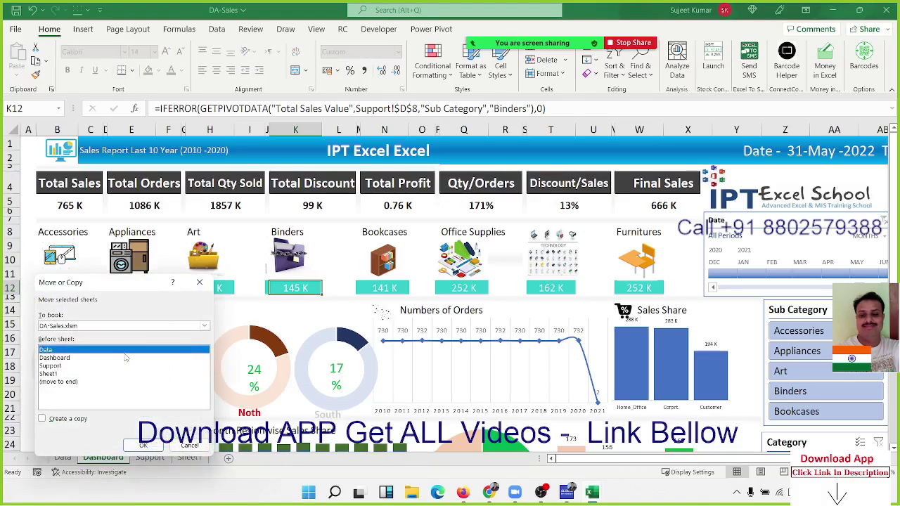
{"action": "left_click", "coordinate": [83, 420]}
{"action": "left_click", "coordinate": [61, 326]}
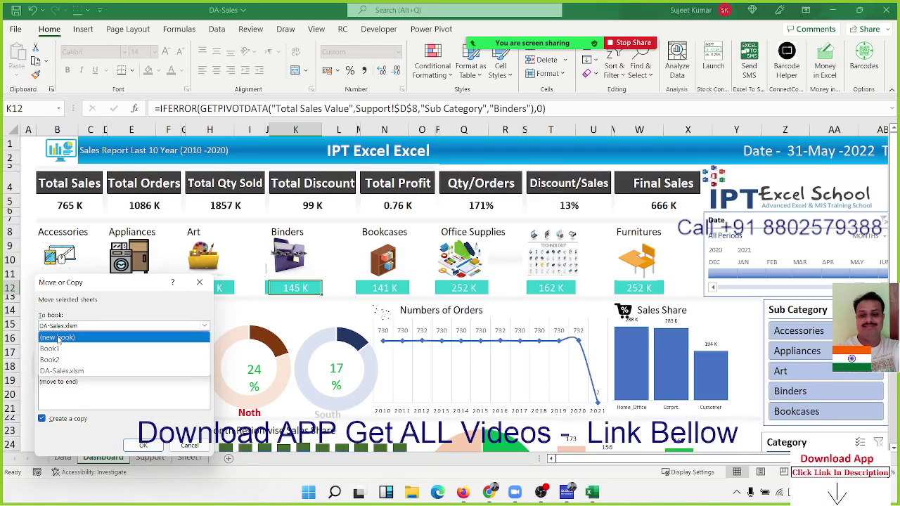
{"action": "left_click", "coordinate": [59, 339]}
{"action": "left_click", "coordinate": [143, 446]}
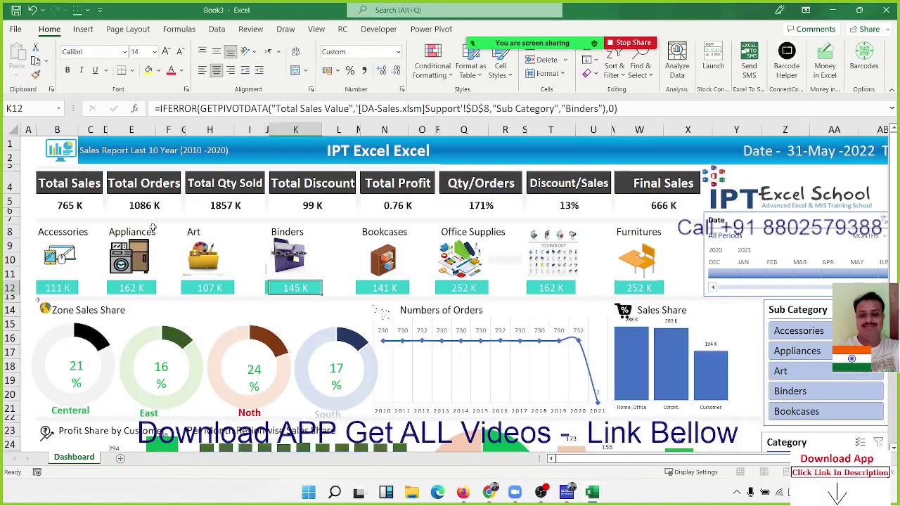
Step: Switch to the original DA-Sales workbook and back to Book3 with Alt+Tab
{"action": "key", "text": "alt"}
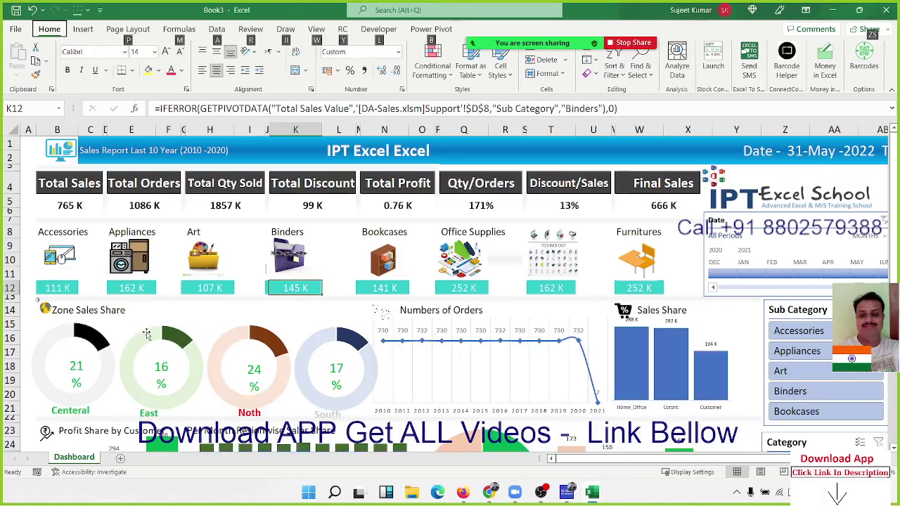
{"action": "key", "text": "alt+Tab"}
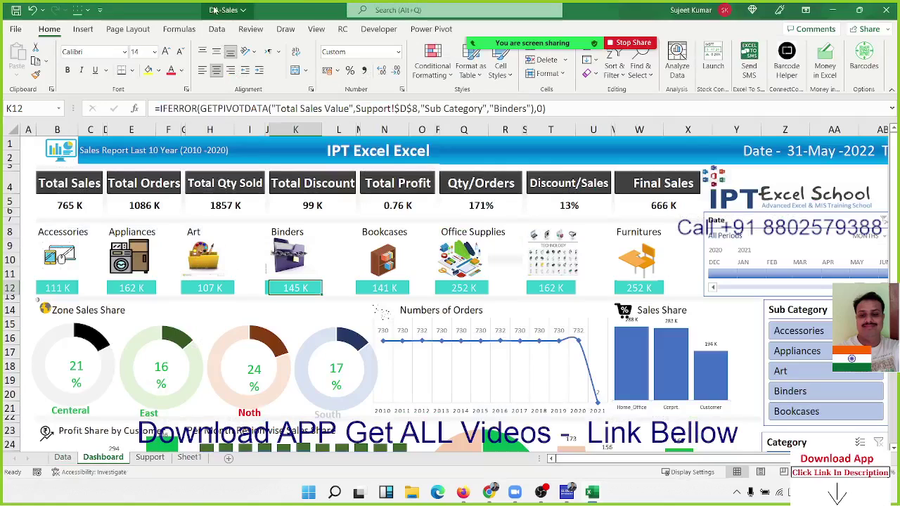
{"action": "key", "text": "alt+Tab"}
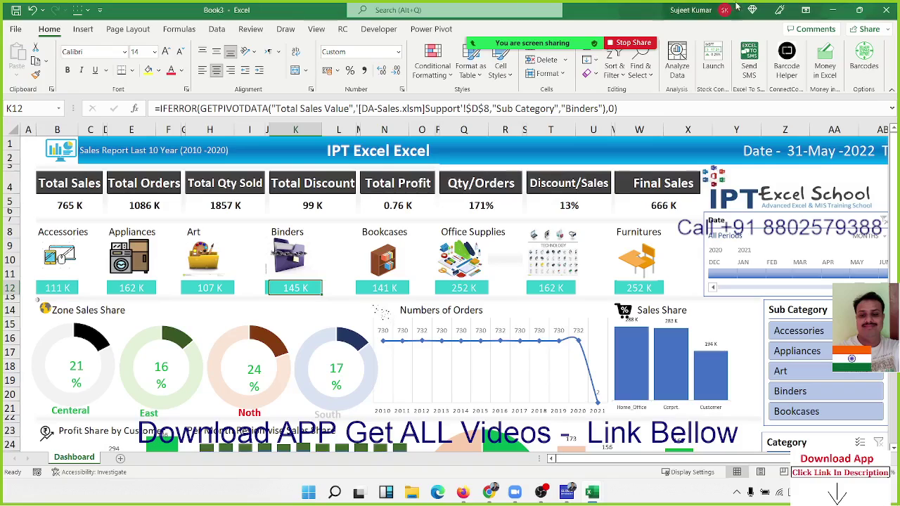
Step: Close Book3 with Don't Save, then check the Appliances, Art and Binders totals in E12, H12 and K12
{"action": "left_click", "coordinate": [886, 10]}
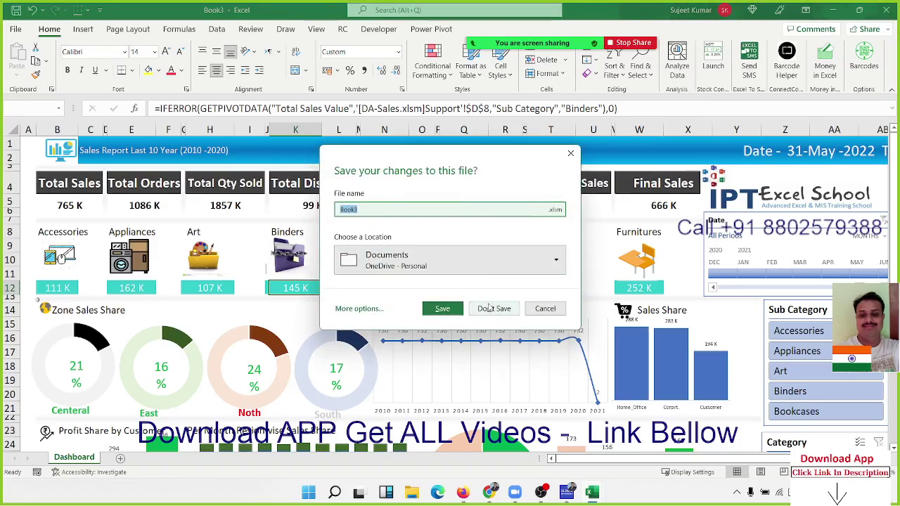
{"action": "left_click", "coordinate": [492, 309]}
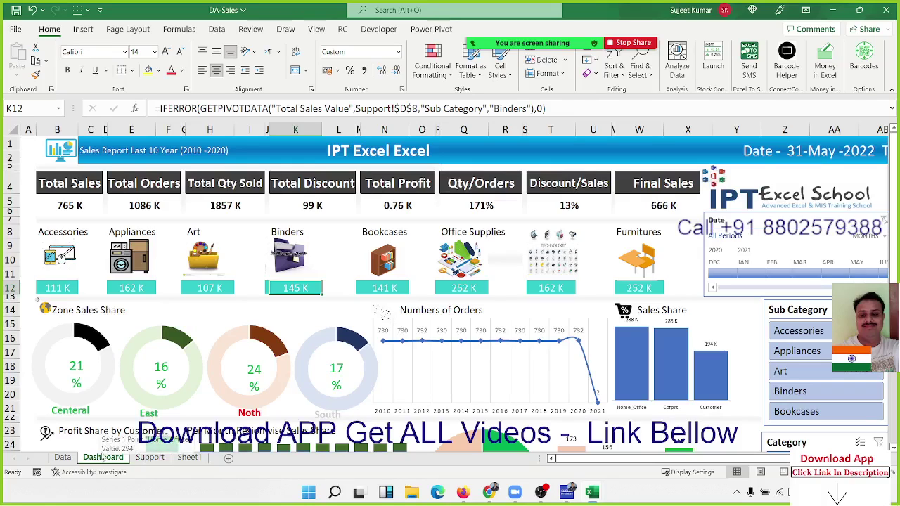
{"action": "left_click", "coordinate": [150, 290]}
{"action": "left_click", "coordinate": [216, 290]}
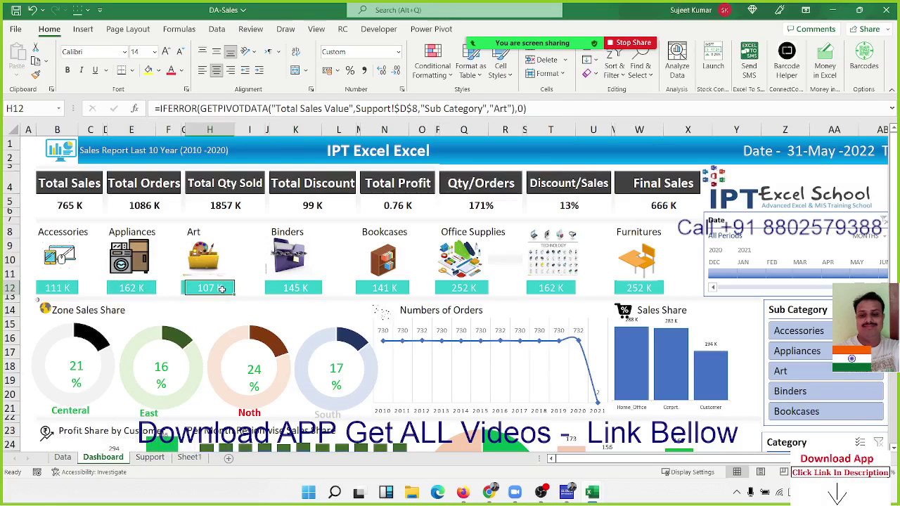
{"action": "left_click", "coordinate": [296, 292]}
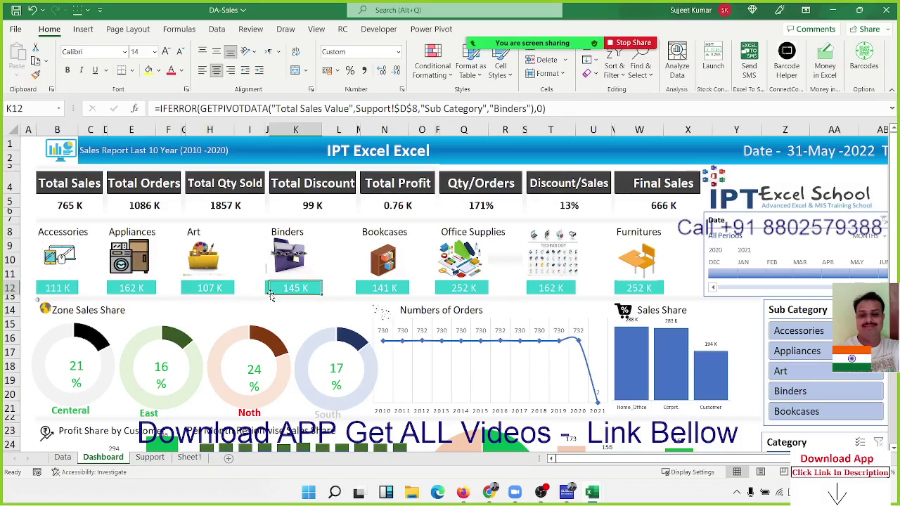
Step: Copy the Dashboard sheet into another new workbook, Book4, via Move or Copy
{"action": "right_click", "coordinate": [119, 461]}
{"action": "right_click", "coordinate": [100, 464]}
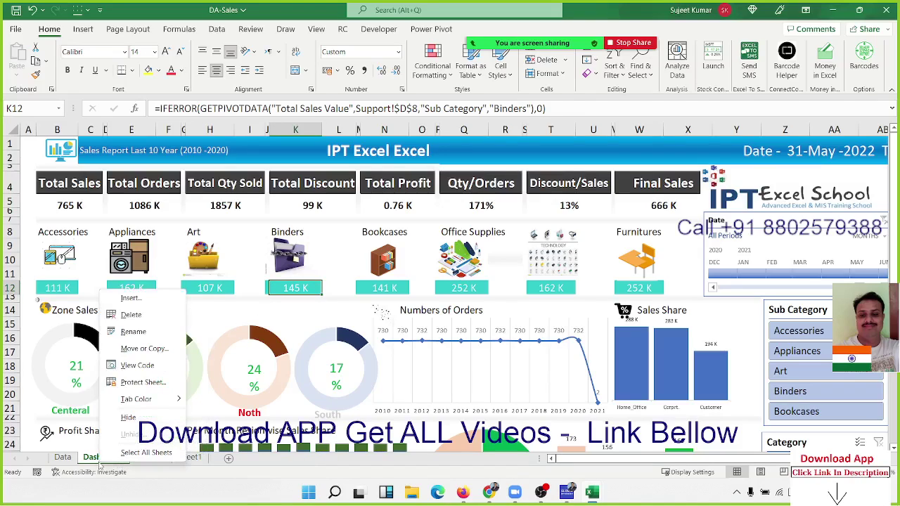
{"action": "left_click", "coordinate": [138, 350]}
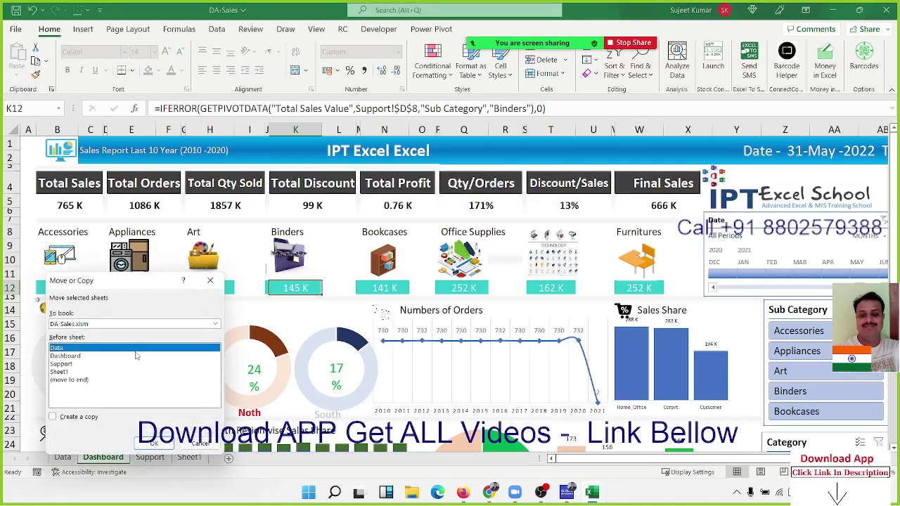
{"action": "left_click", "coordinate": [79, 419]}
{"action": "left_click", "coordinate": [101, 325]}
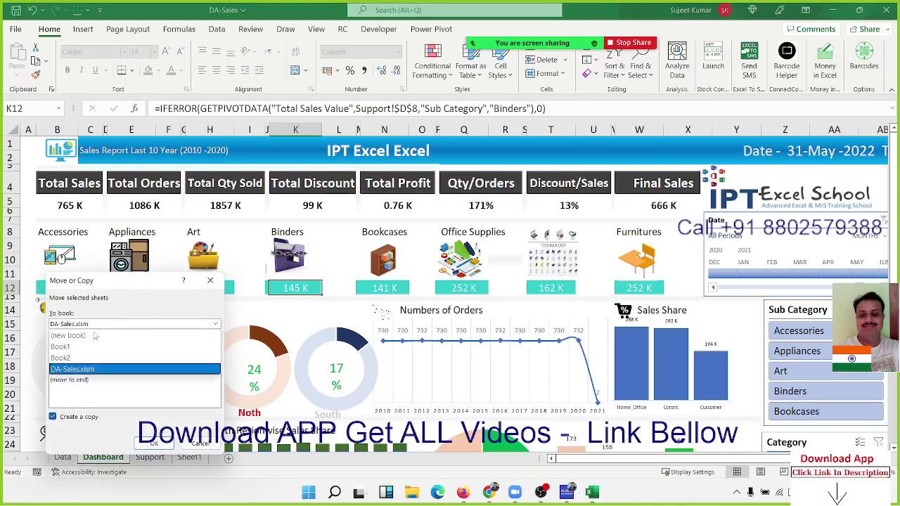
{"action": "left_click", "coordinate": [92, 337]}
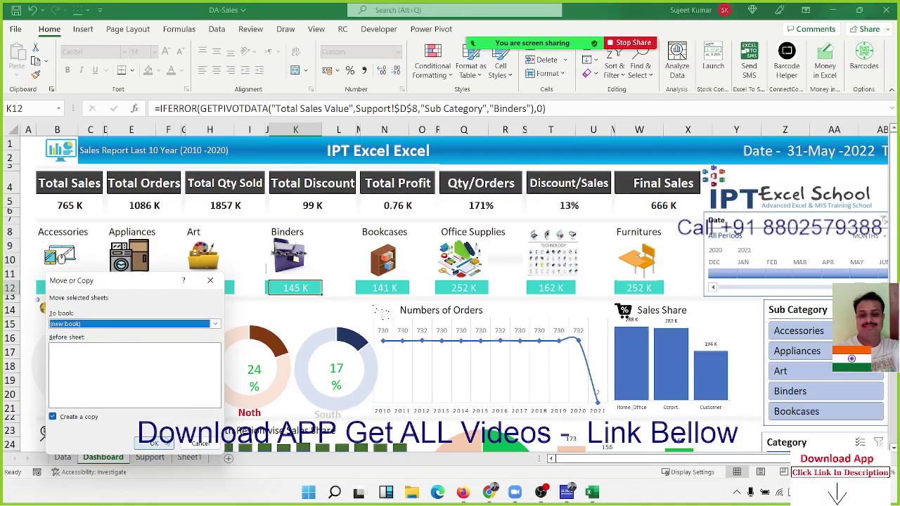
{"action": "left_click", "coordinate": [154, 443]}
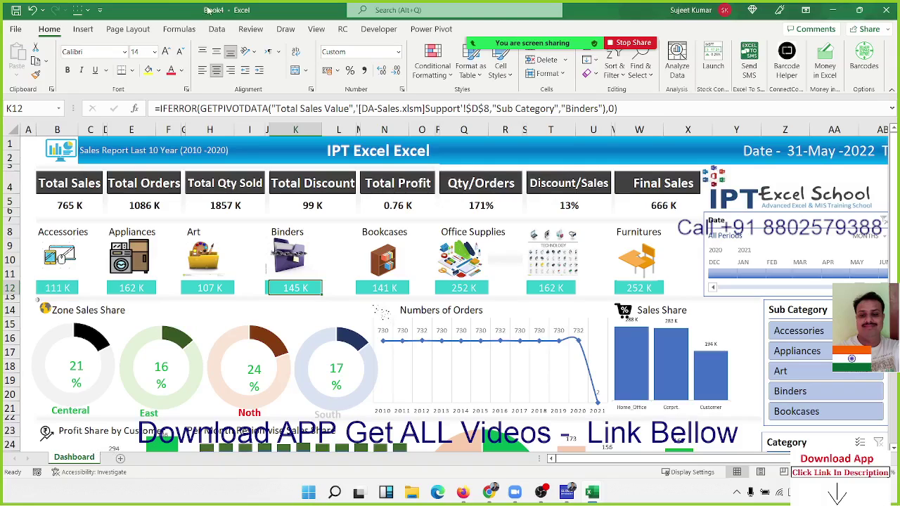
Step: View B12's GETPIVOTDATA formula referencing DA-Sales.xlsm without changing it, then return to DA-Sales
{"action": "left_click", "coordinate": [72, 290]}
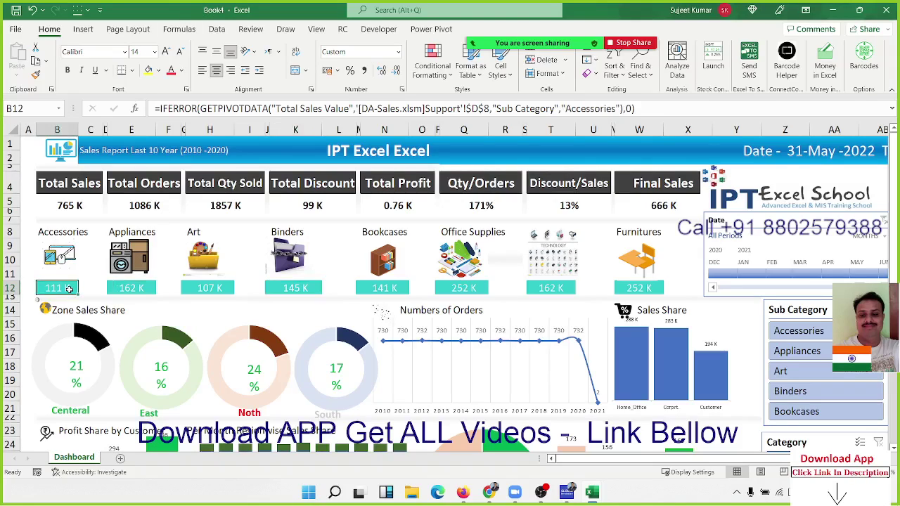
{"action": "left_click", "coordinate": [225, 108]}
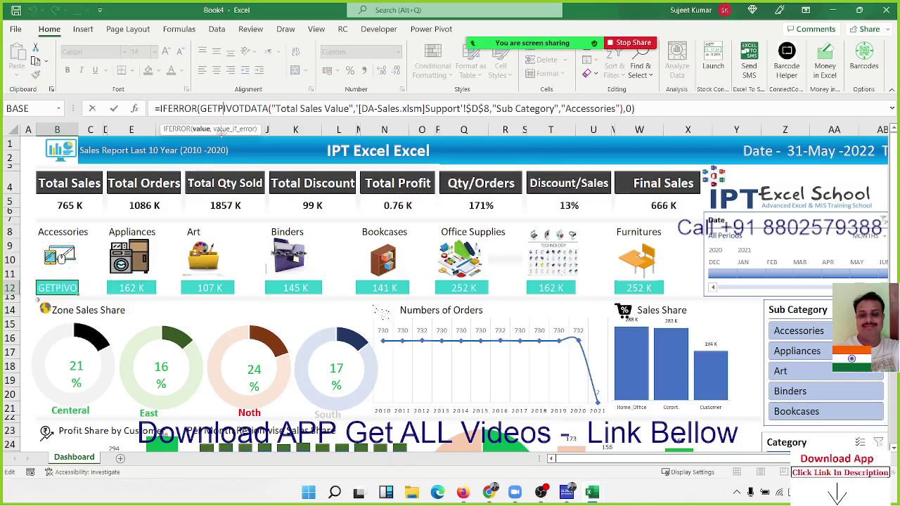
{"action": "double_click", "coordinate": [68, 289]}
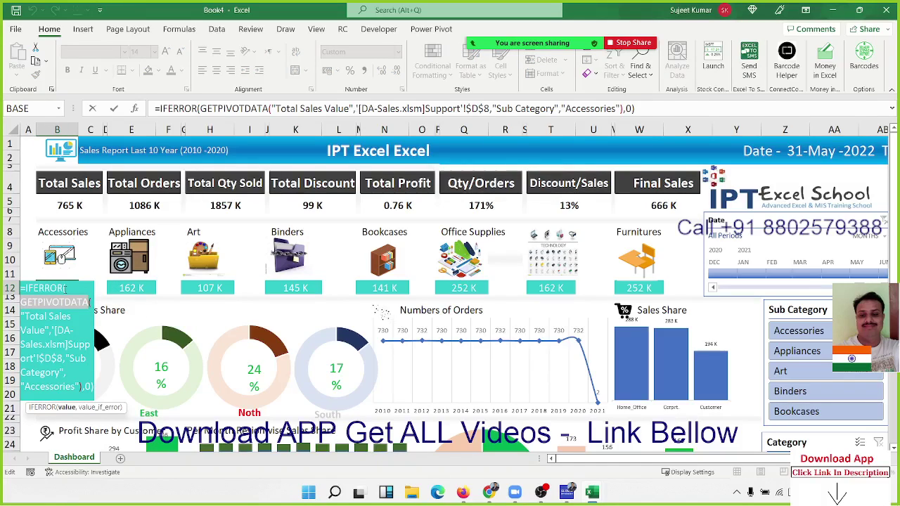
{"action": "key", "text": "Escape"}
{"action": "left_click_drag", "start_coordinate": [360, 108], "coordinate": [490, 108]}
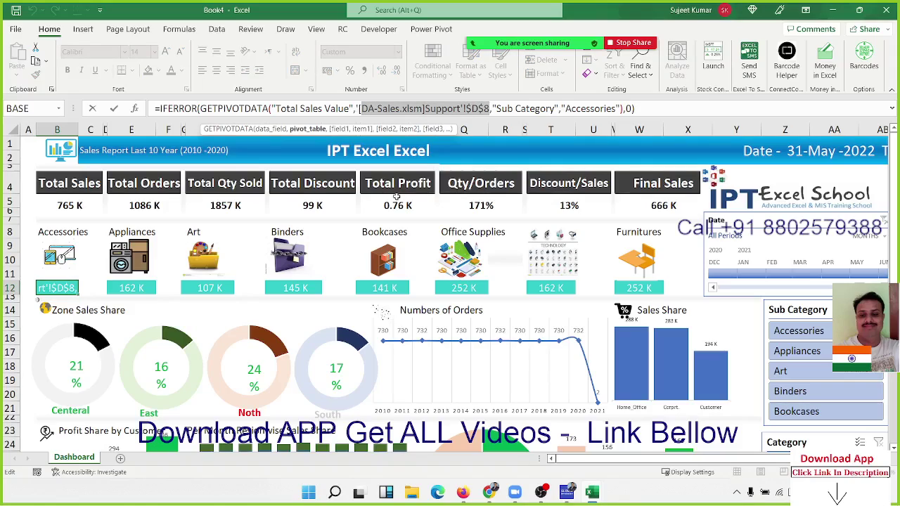
{"action": "key", "text": "Escape"}
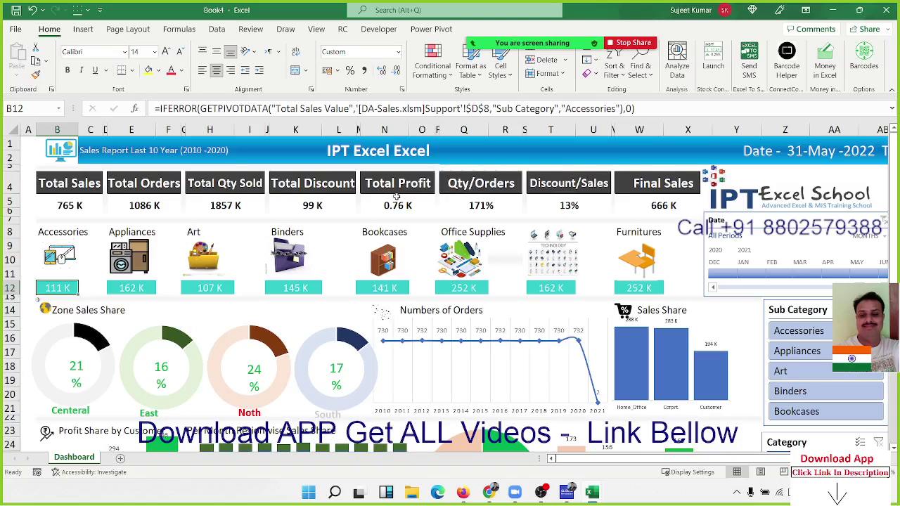
{"action": "double_click", "coordinate": [67, 288]}
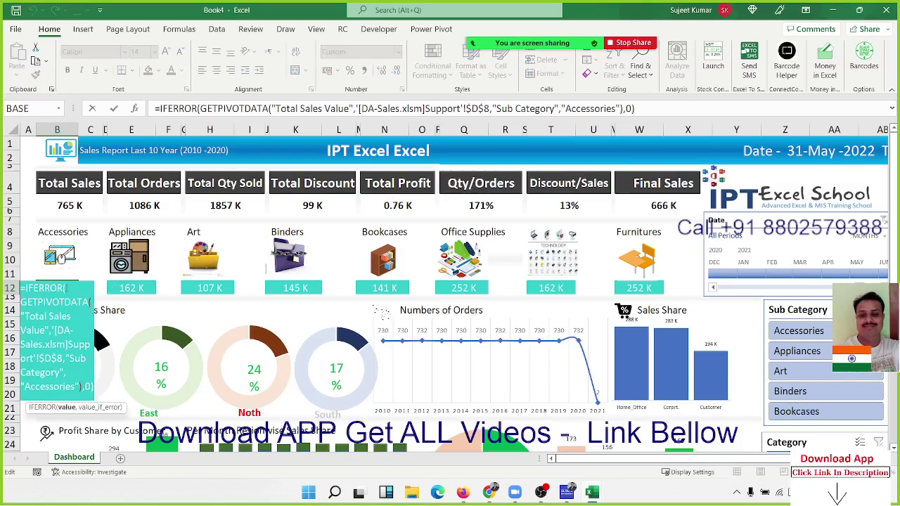
{"action": "key", "text": "Escape"}
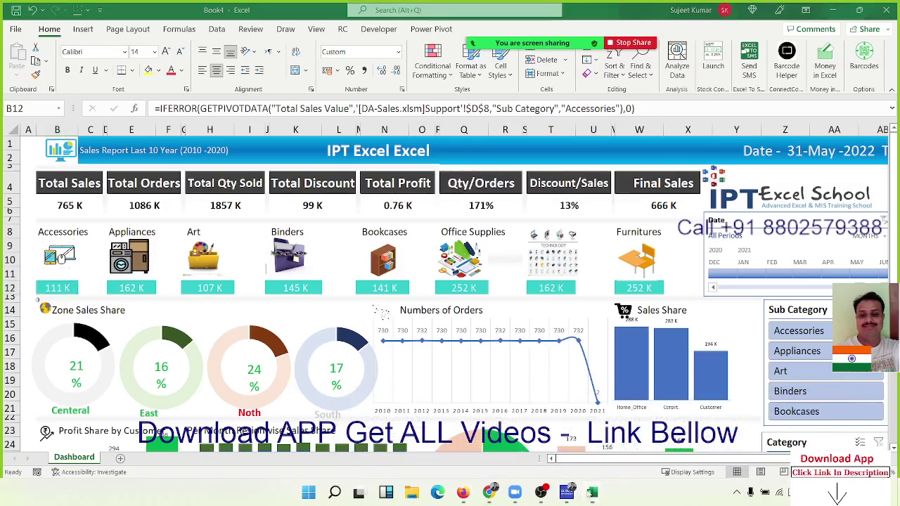
{"action": "mouse_move", "coordinate": [591, 495]}
{"action": "left_click", "coordinate": [623, 464]}
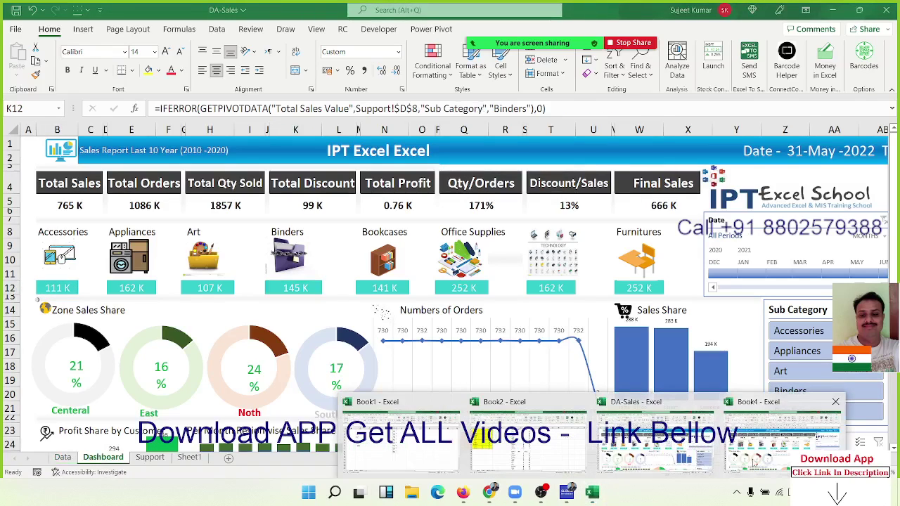
{"action": "left_click", "coordinate": [754, 463]}
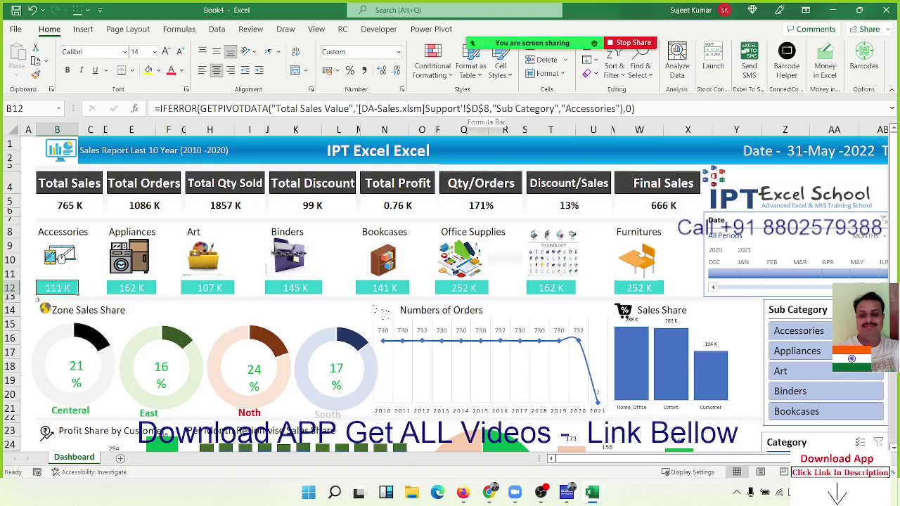
{"action": "double_click", "coordinate": [377, 109]}
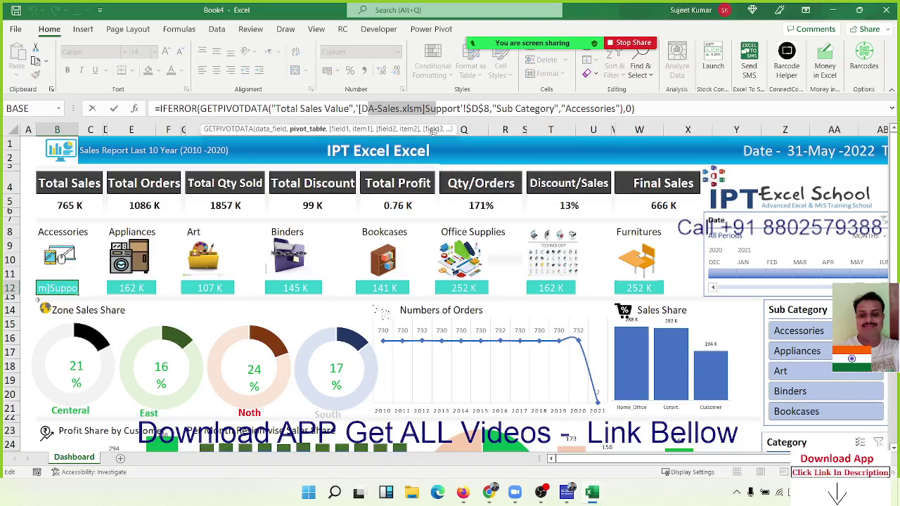
{"action": "key", "text": "BackSpace"}
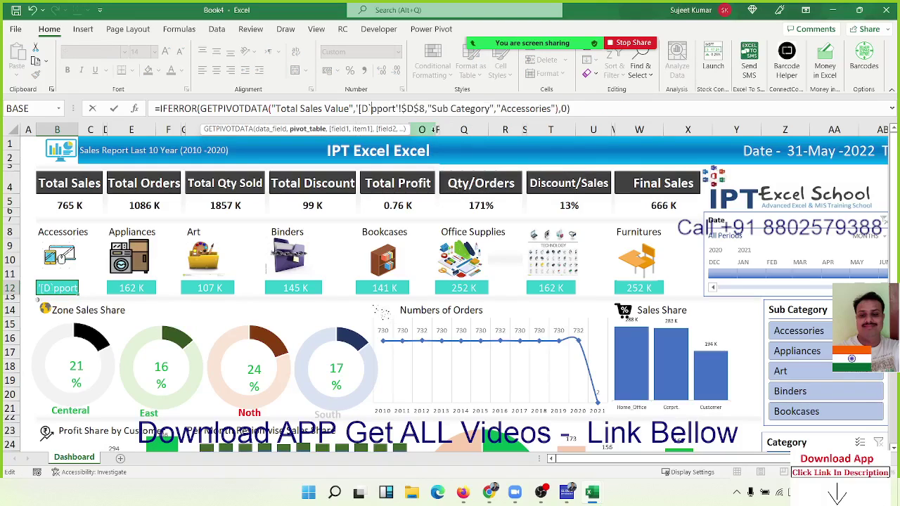
{"action": "key", "text": "Escape"}
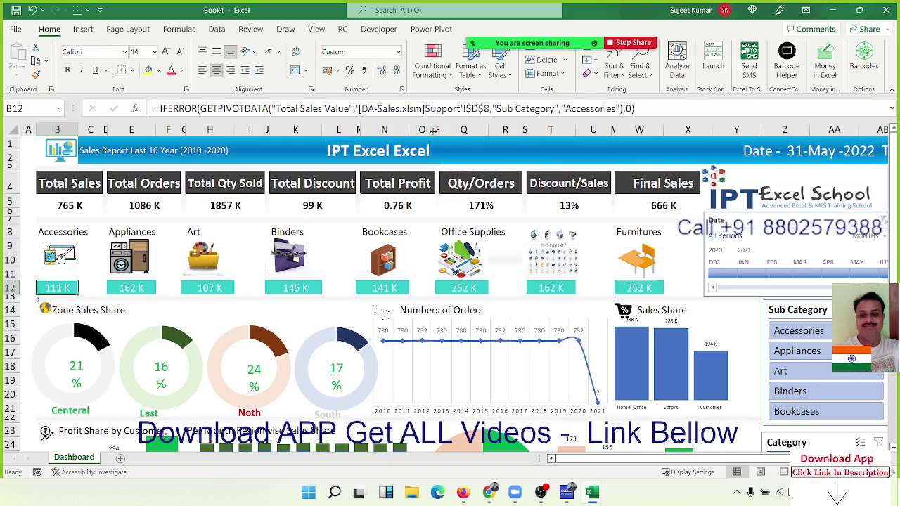
{"action": "key", "text": "ctrl+Tab"}
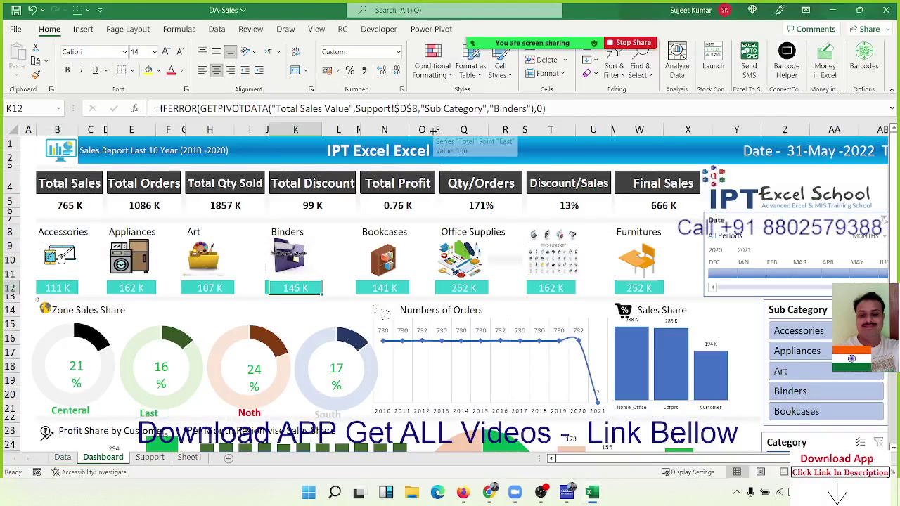
{"action": "left_click", "coordinate": [62, 458]}
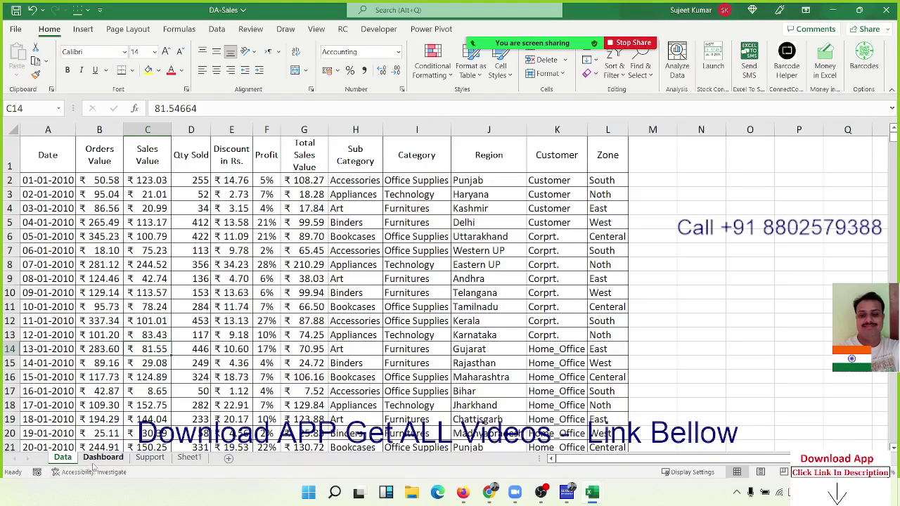
{"action": "left_click", "coordinate": [99, 459]}
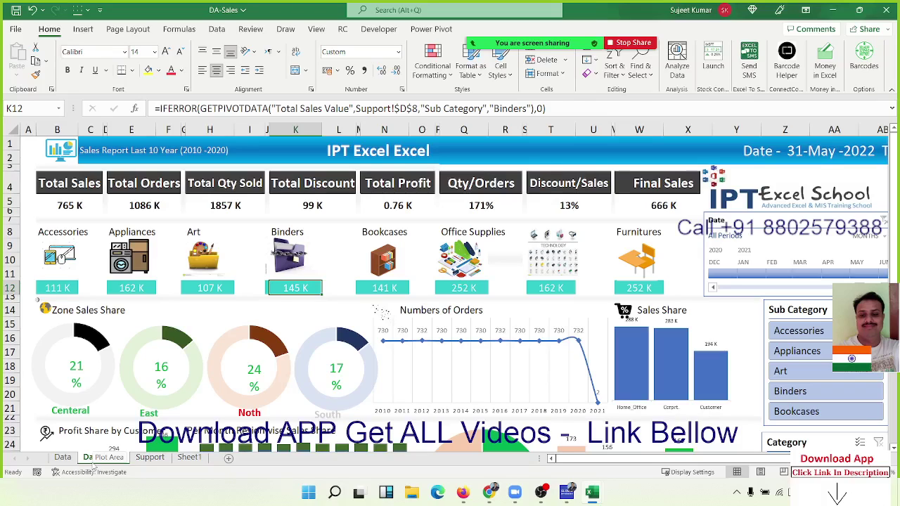
{"action": "left_click", "coordinate": [63, 458]}
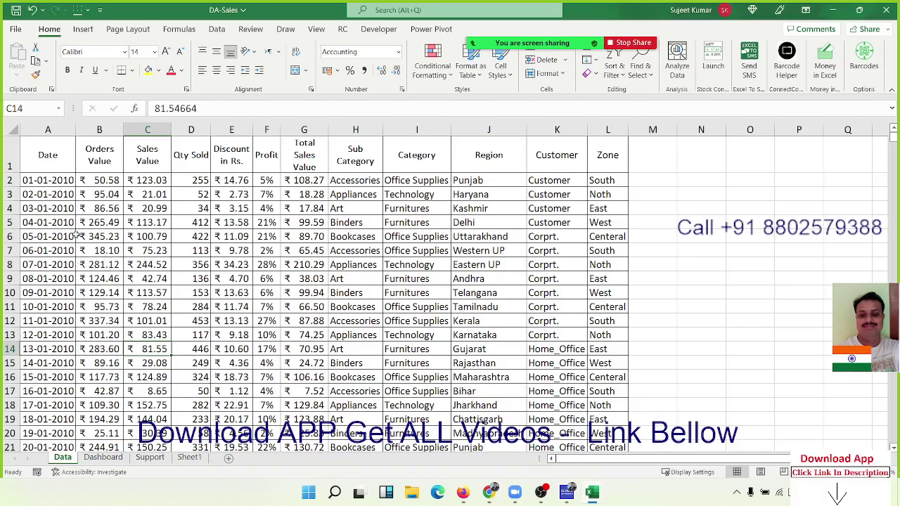
{"action": "left_click_drag", "start_coordinate": [76, 236], "coordinate": [128, 284]}
{"action": "left_click", "coordinate": [103, 458]}
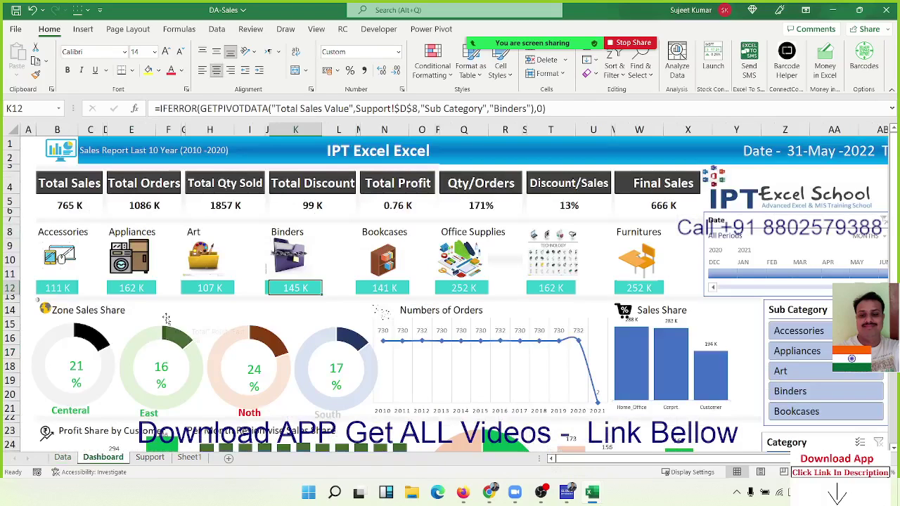
{"action": "mouse_move", "coordinate": [166, 320]}
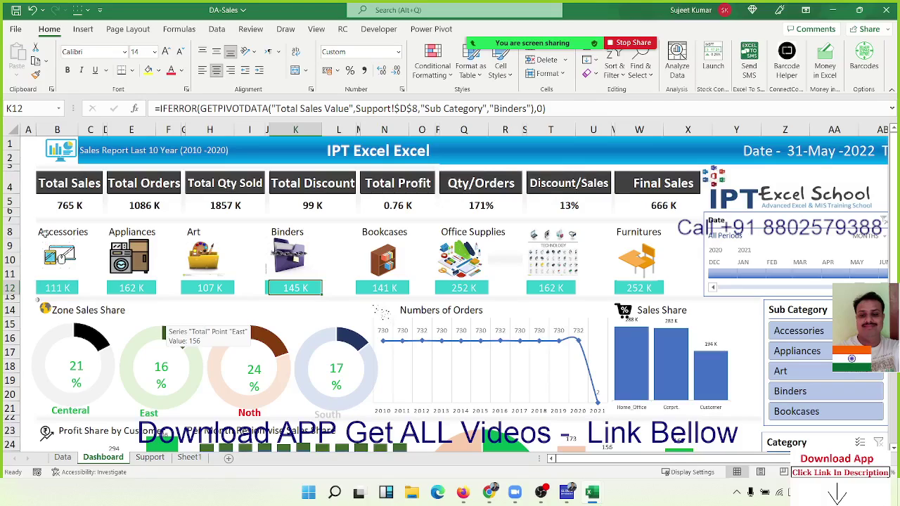
{"action": "left_click", "coordinate": [74, 204]}
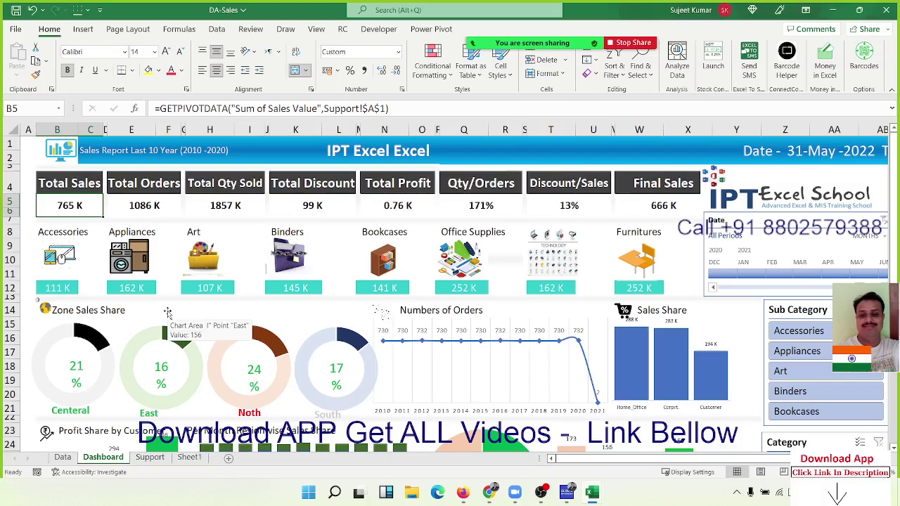
{"action": "scroll", "coordinate": [167, 312], "scroll_direction": "down", "scroll_amount": 4}
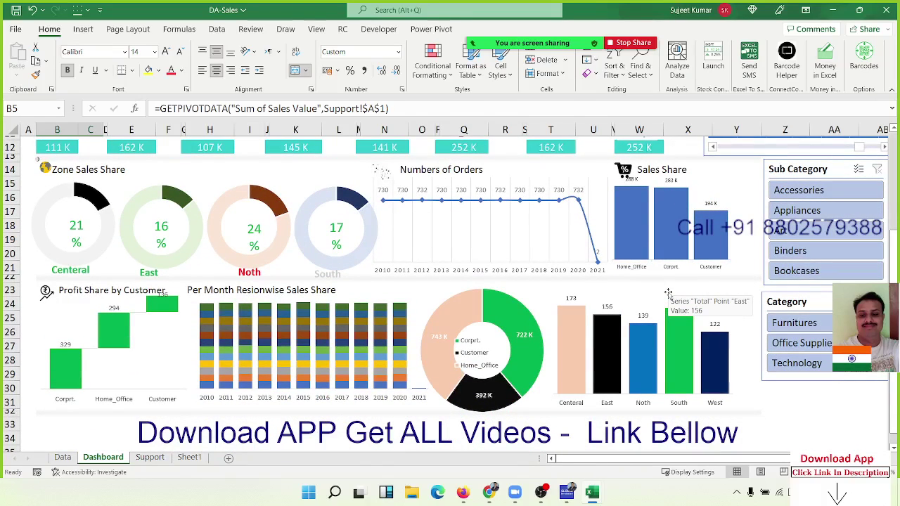
Step: Try single Sub Category slicer filters: Art, then cleared, then Appliances, then Binders
{"action": "scroll", "coordinate": [669, 293], "scroll_direction": "up", "scroll_amount": 4}
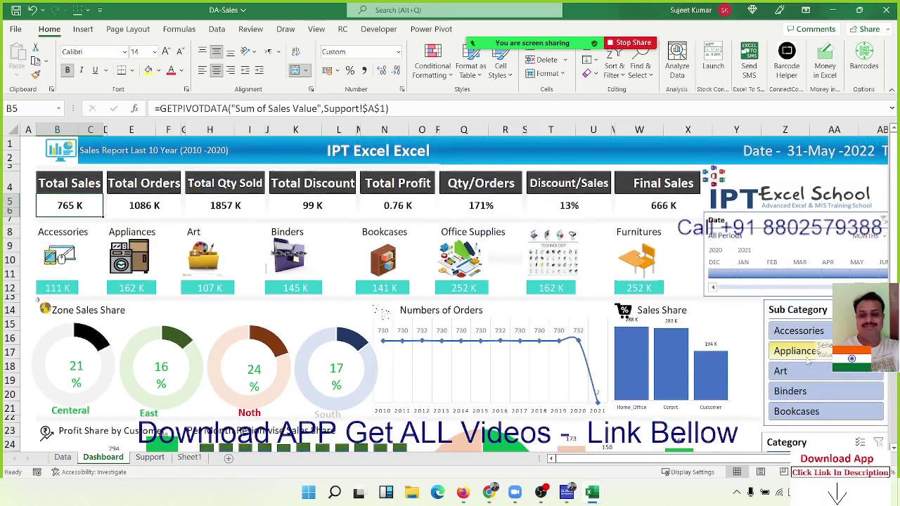
{"action": "left_click", "coordinate": [796, 375]}
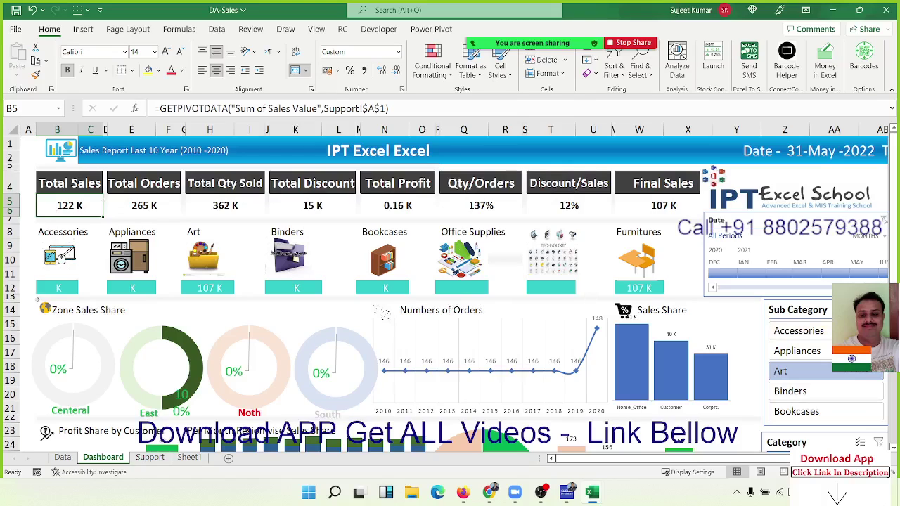
{"action": "key", "text": "alt+c"}
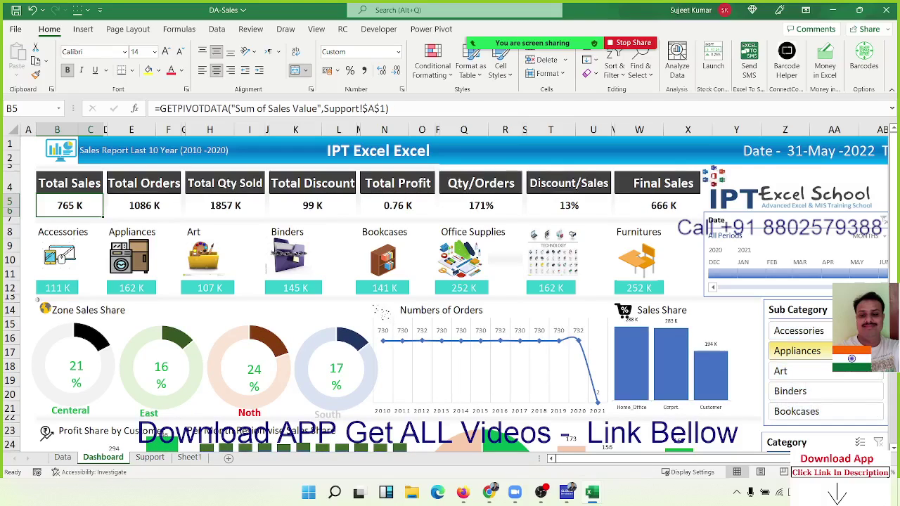
{"action": "left_click", "coordinate": [797, 351]}
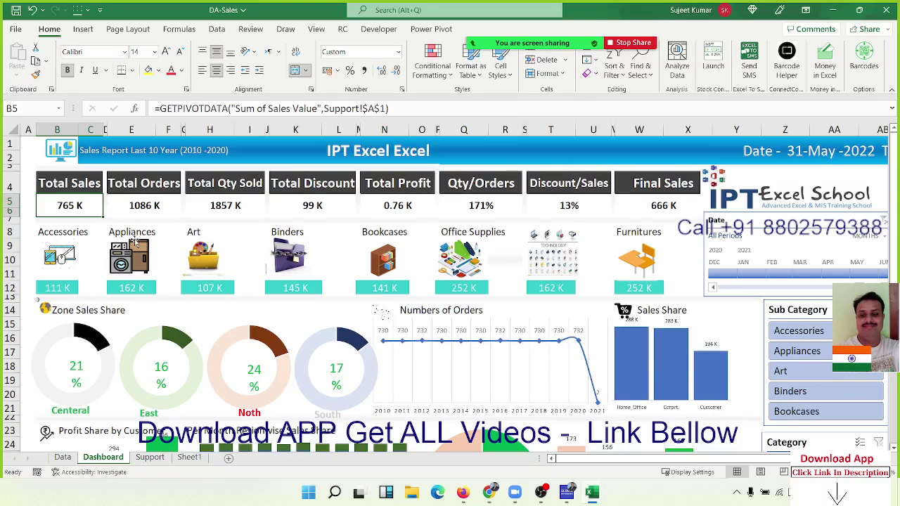
{"action": "left_click", "coordinate": [804, 392]}
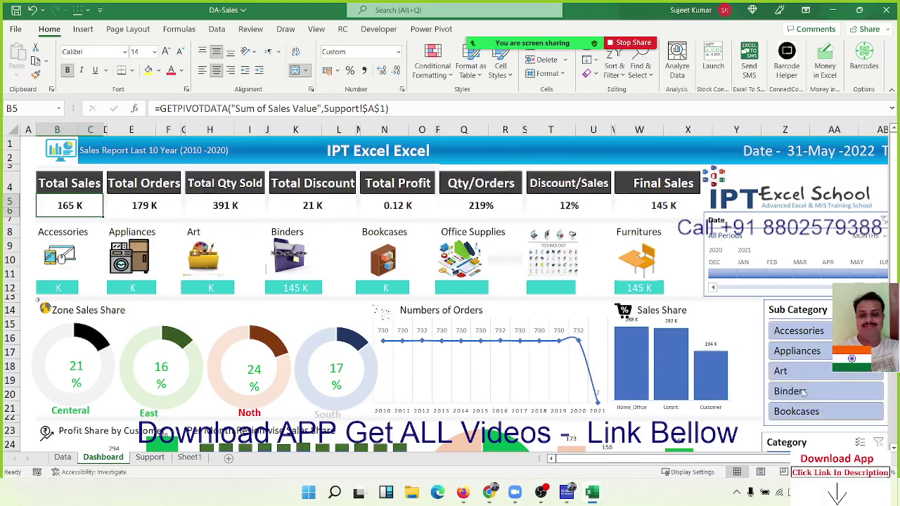
Step: Add Art alongside Binders in the slicer so Total Sales shows 287 K
{"action": "left_click", "coordinate": [751, 260]}
{"action": "scroll", "coordinate": [774, 331], "scroll_direction": "down", "scroll_amount": 2}
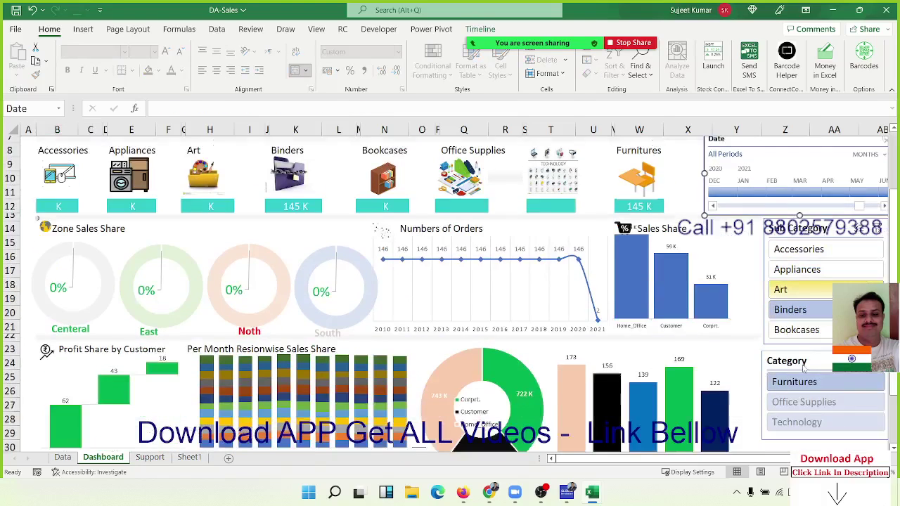
{"action": "scroll", "coordinate": [773, 331], "scroll_direction": "down", "scroll_amount": 1}
{"action": "scroll", "coordinate": [773, 330], "scroll_direction": "up", "scroll_amount": 3}
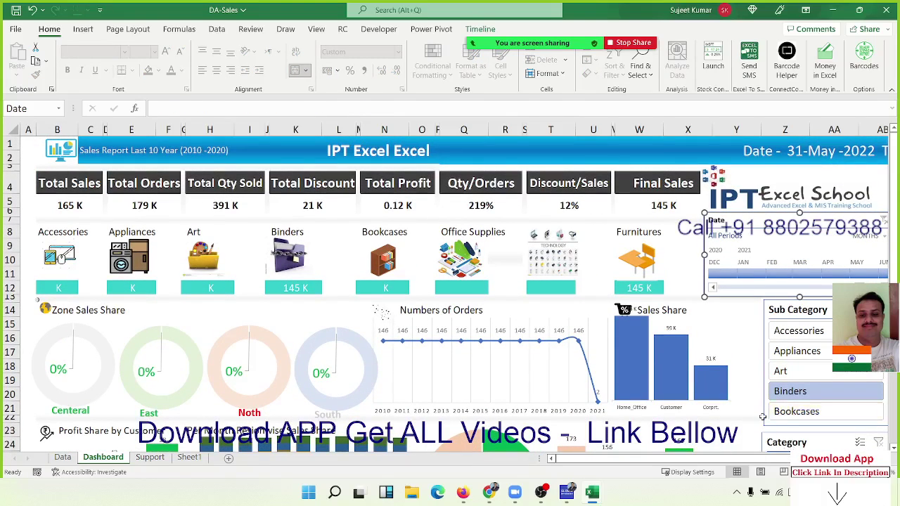
{"action": "mouse_move", "coordinate": [650, 324]}
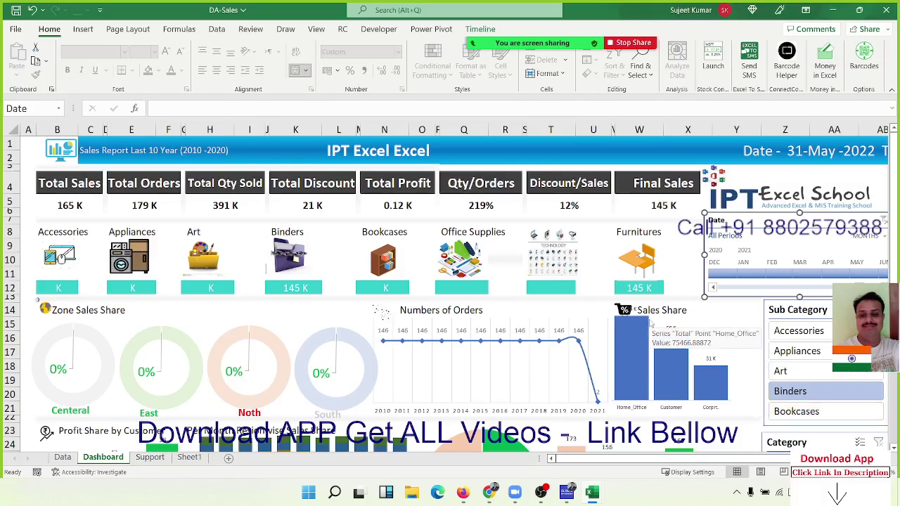
{"action": "left_click", "coordinate": [792, 373], "text": "ctrl"}
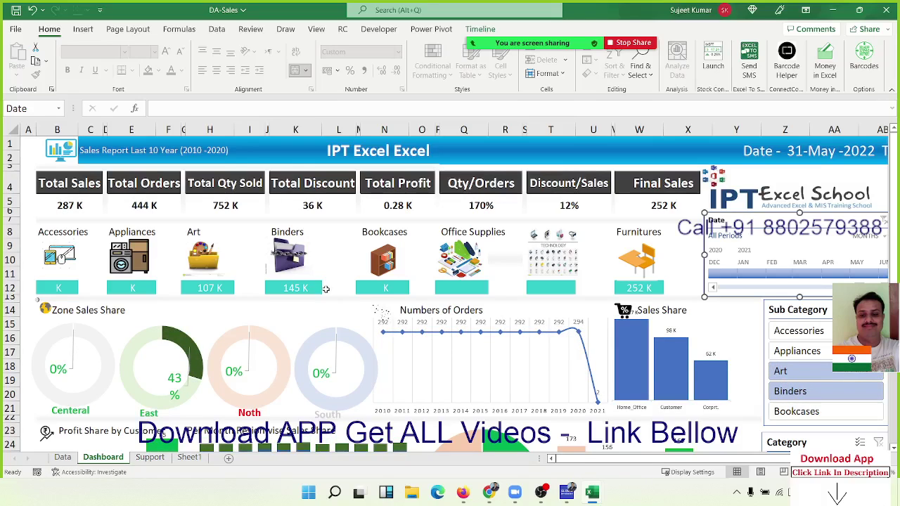
{"action": "scroll", "coordinate": [326, 290], "scroll_direction": "down", "scroll_amount": 4}
{"action": "scroll", "coordinate": [325, 290], "scroll_direction": "up", "scroll_amount": 4}
Step: Look at the raw Data sheet, select cell C5, and return to the Dashboard
{"action": "left_click", "coordinate": [63, 457]}
{"action": "left_click", "coordinate": [131, 224]}
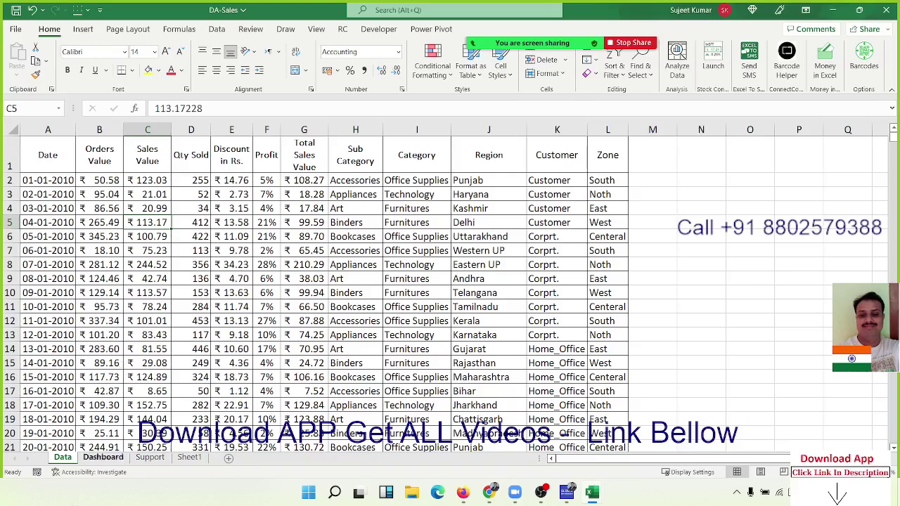
{"action": "left_click", "coordinate": [105, 458]}
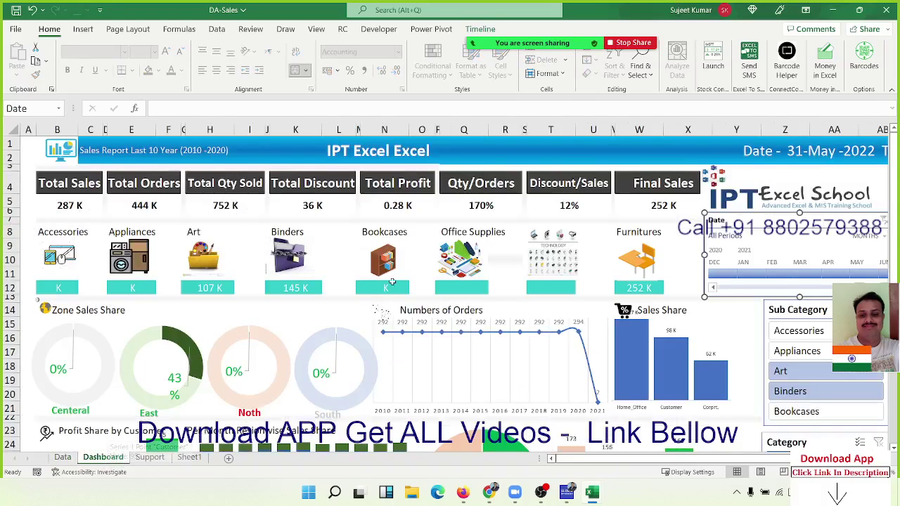
Step: Duplicate the Dashboard sheet to a (new book) via Move or Copy with Create a copy, then switch to Book4
{"action": "scroll", "coordinate": [417, 267], "scroll_direction": "down", "scroll_amount": 3}
{"action": "scroll", "coordinate": [416, 267], "scroll_direction": "down", "scroll_amount": 4}
{"action": "scroll", "coordinate": [416, 268], "scroll_direction": "up", "scroll_amount": 7}
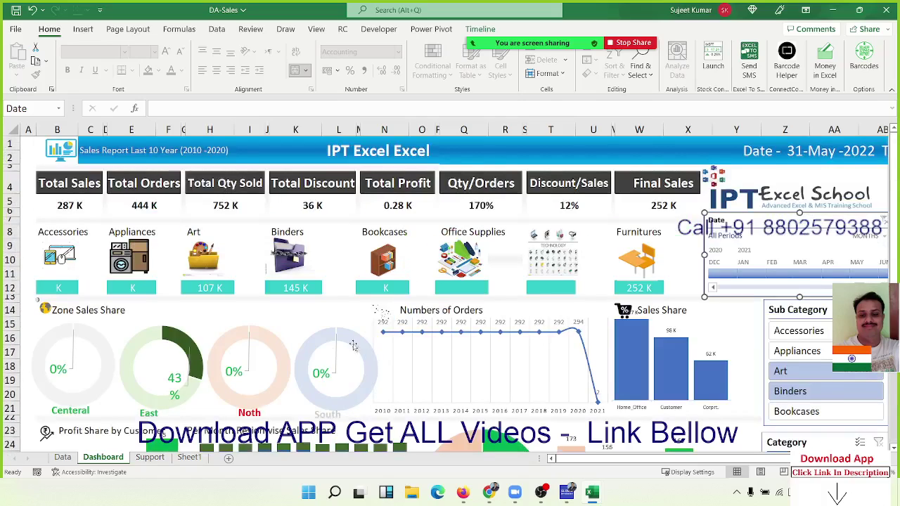
{"action": "right_click", "coordinate": [110, 463]}
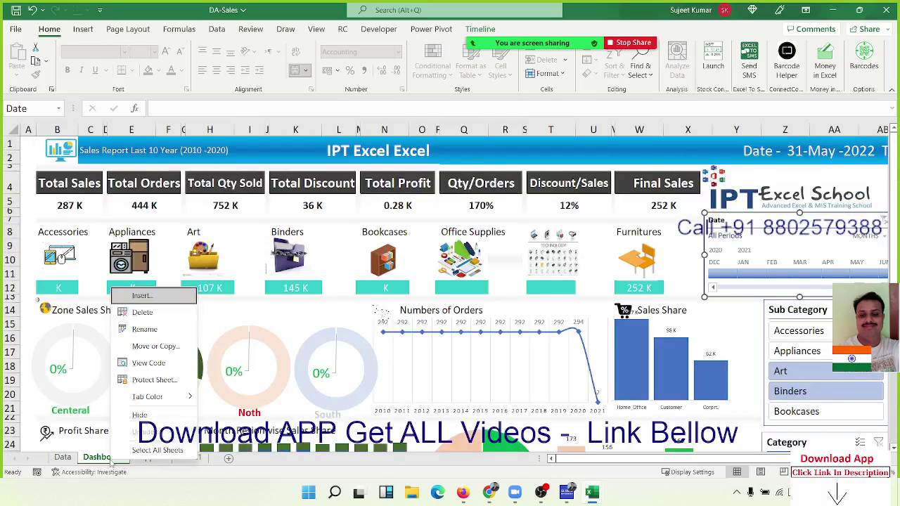
{"action": "left_click", "coordinate": [150, 348]}
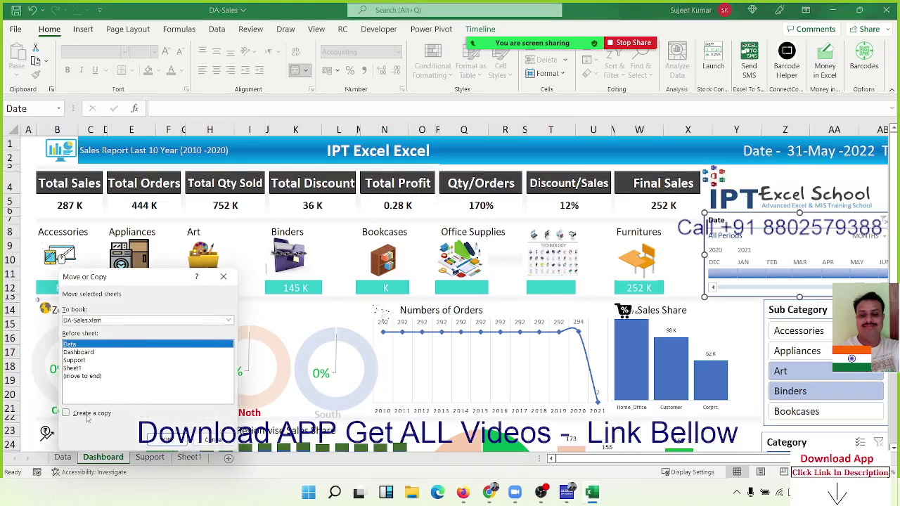
{"action": "left_click", "coordinate": [87, 415]}
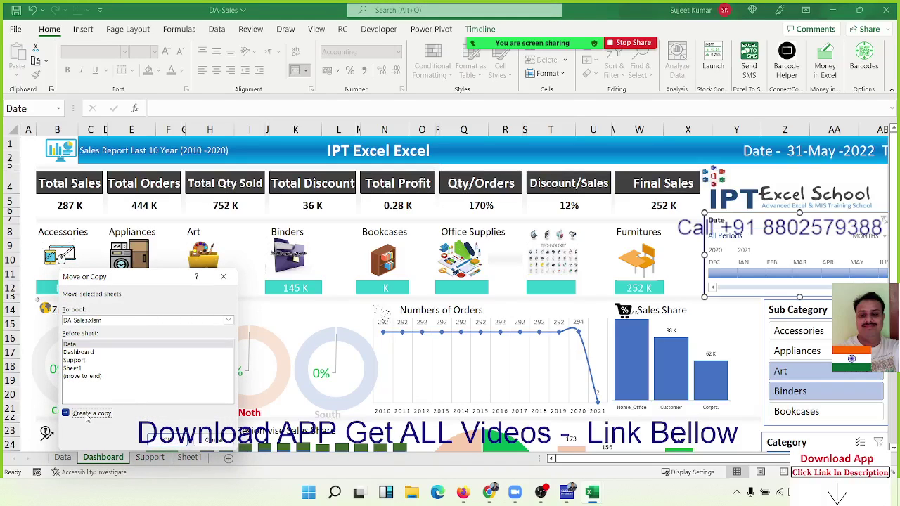
{"action": "left_click", "coordinate": [70, 323]}
{"action": "left_click", "coordinate": [73, 332]}
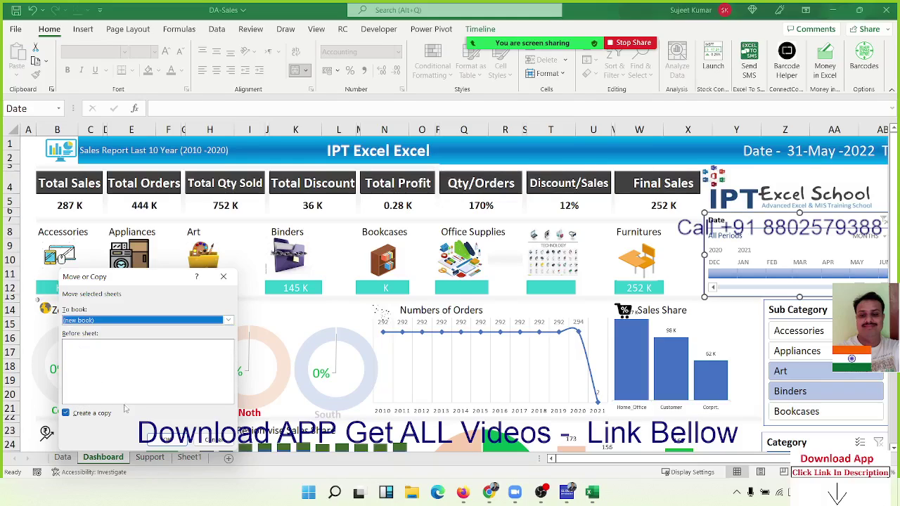
{"action": "left_click", "coordinate": [211, 442]}
{"action": "mouse_move", "coordinate": [592, 492]}
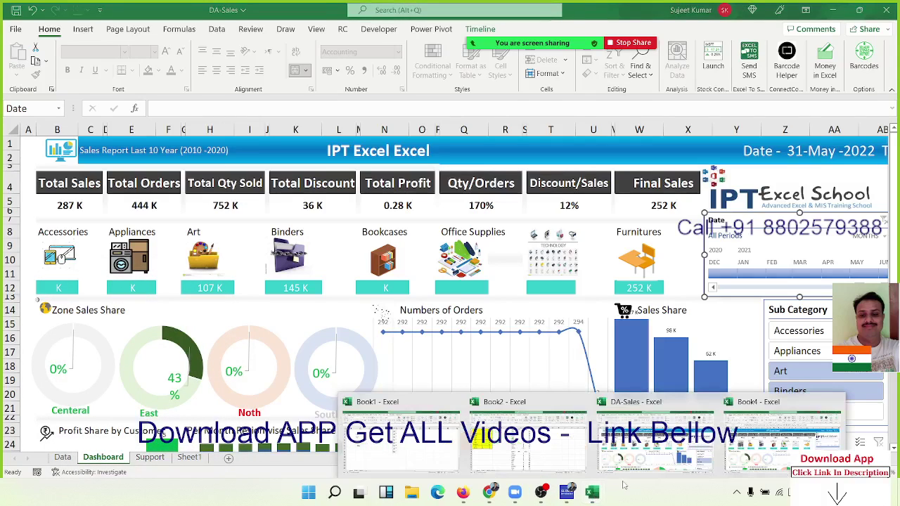
{"action": "left_click", "coordinate": [769, 453]}
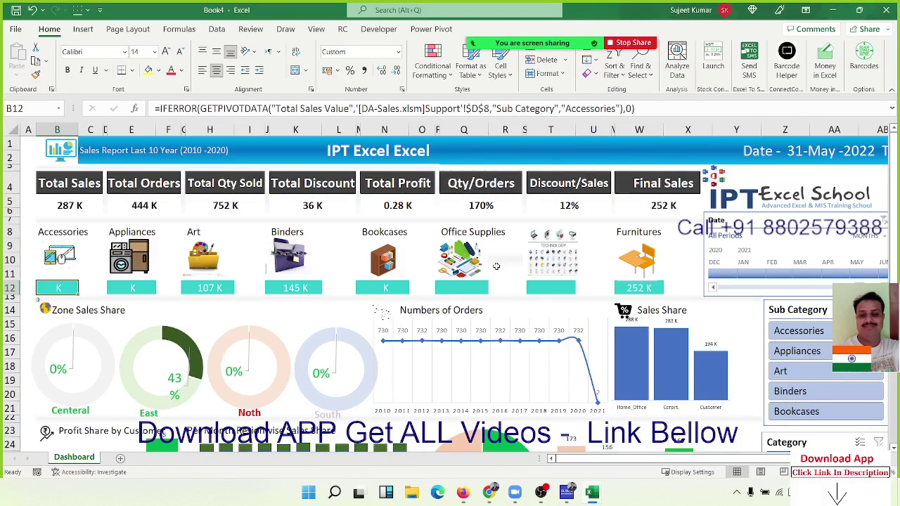
Step: Inspect the GETPIVOTDATA formulas behind Art 107 K and Binders 145 K, leaving them unchanged
{"action": "scroll", "coordinate": [609, 305], "scroll_direction": "down", "scroll_amount": 4}
{"action": "scroll", "coordinate": [609, 305], "scroll_direction": "up", "scroll_amount": 4}
{"action": "left_click", "coordinate": [226, 290]}
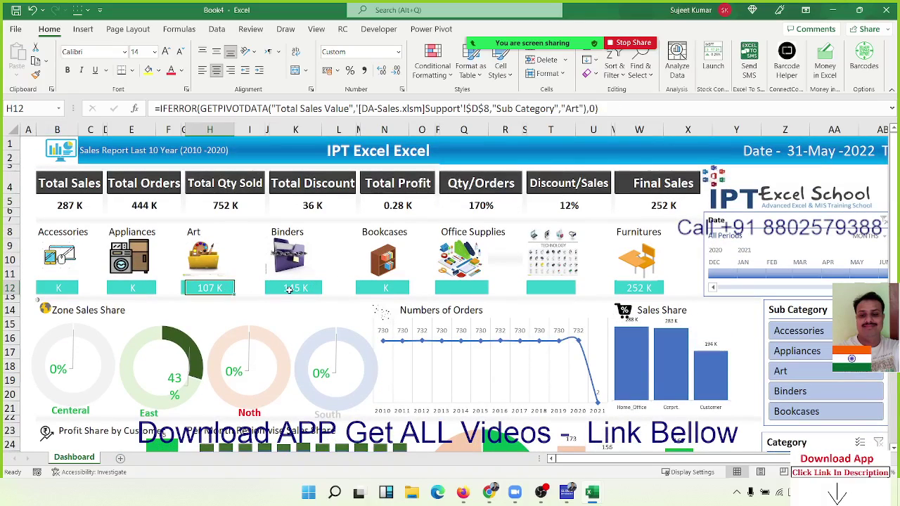
{"action": "left_click", "coordinate": [288, 290]}
{"action": "scroll", "coordinate": [152, 262], "scroll_direction": "down", "scroll_amount": 4}
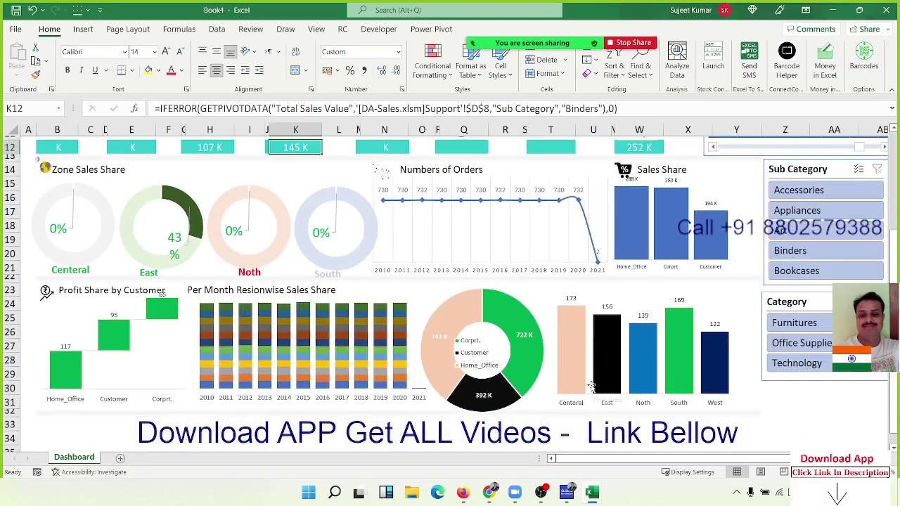
{"action": "scroll", "coordinate": [593, 386], "scroll_direction": "up", "scroll_amount": 4}
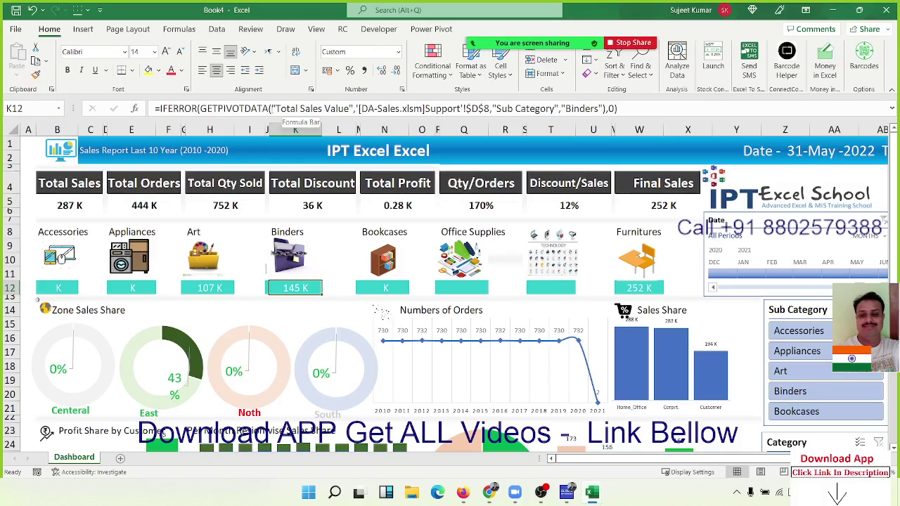
{"action": "left_click_drag", "start_coordinate": [272, 109], "coordinate": [459, 110]}
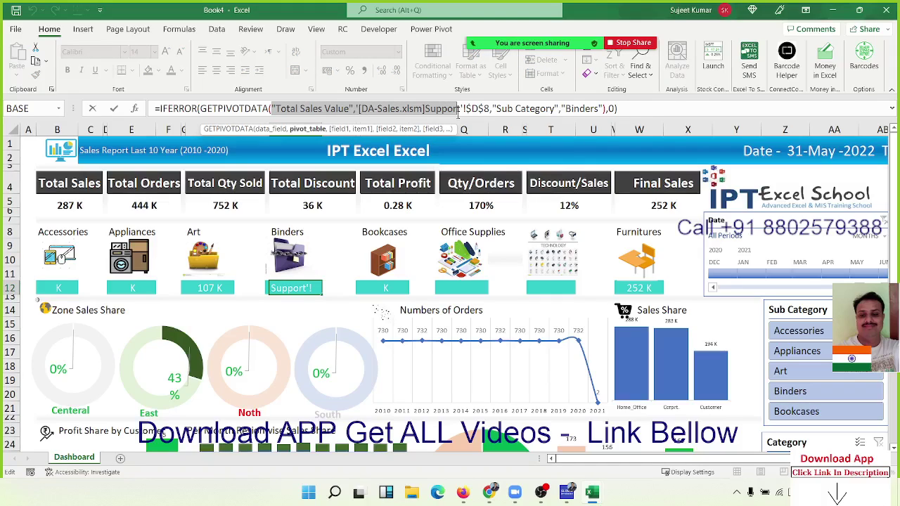
{"action": "key", "text": "Escape"}
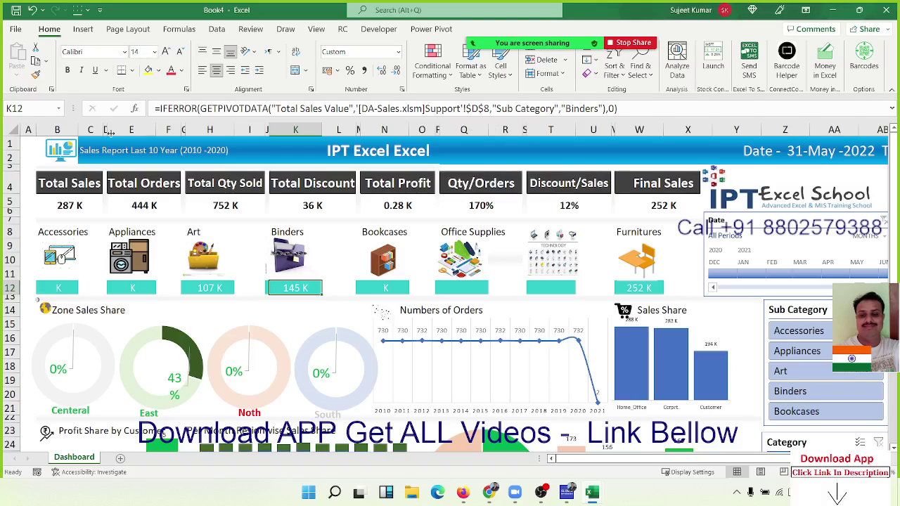
Step: Check the Total Sales and Total Orders formulas, test-typing 287 into Total Sales and undoing it
{"action": "left_click", "coordinate": [69, 207]}
{"action": "left_click", "coordinate": [130, 203]}
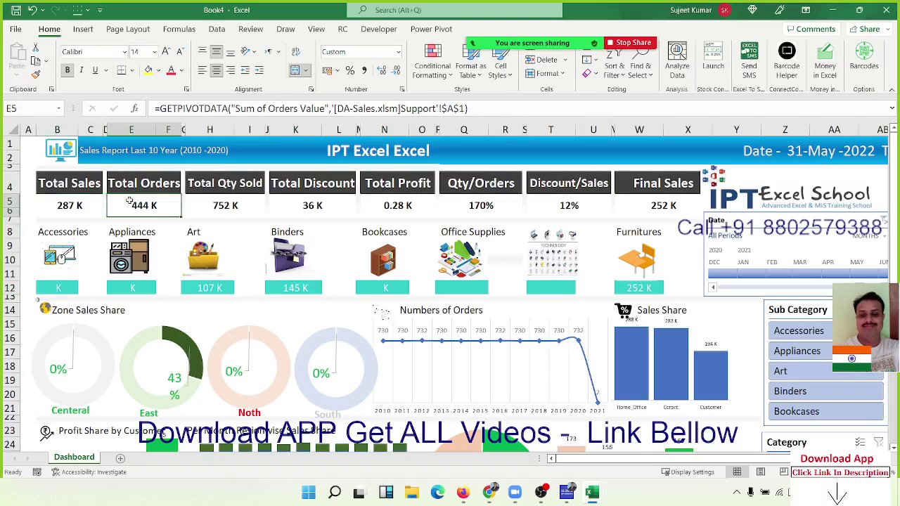
{"action": "left_click", "coordinate": [79, 204]}
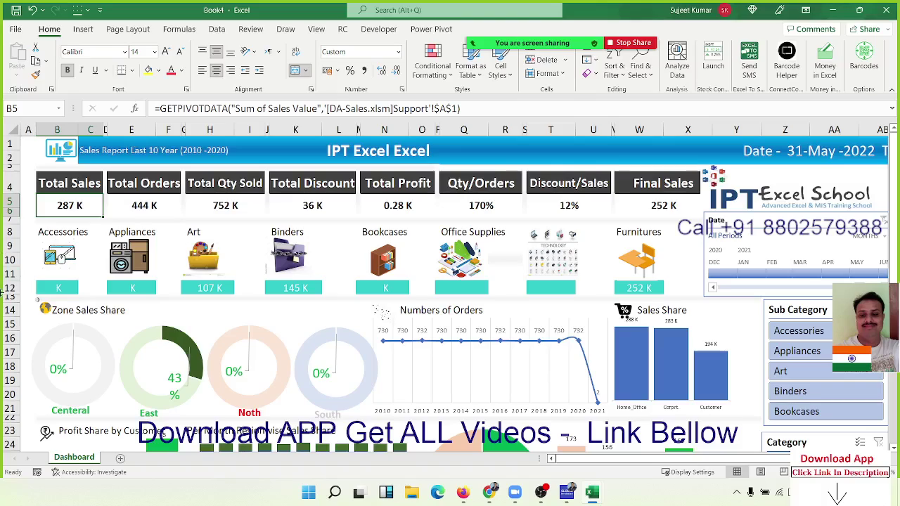
{"action": "type", "text": "287"}
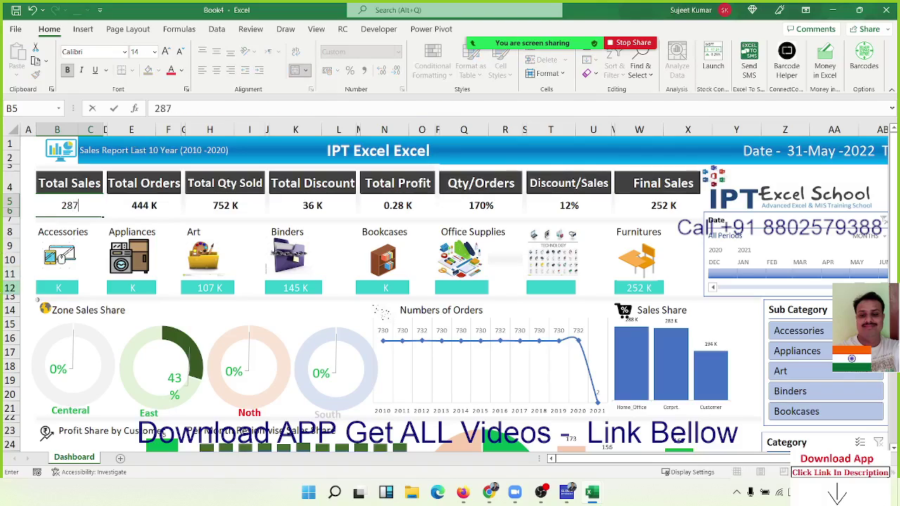
{"action": "key", "text": "Return"}
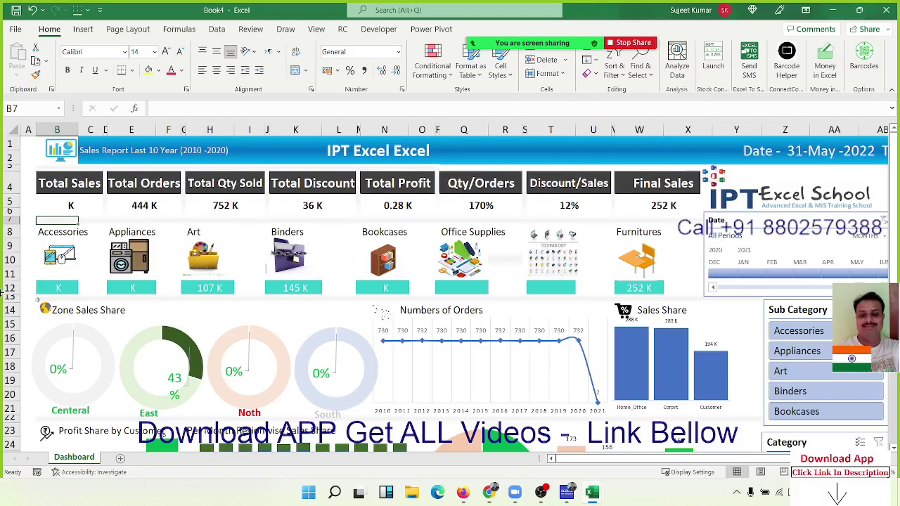
{"action": "key", "text": "ctrl+z"}
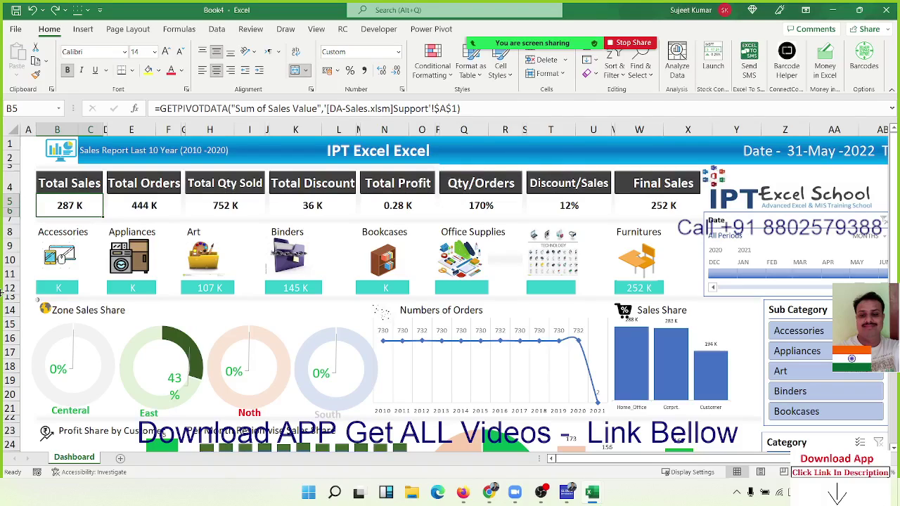
Step: Review the Total Orders, Qty Sold, Discount, Binders and Art formulas, then select the whole sheet
{"action": "left_click", "coordinate": [117, 205]}
{"action": "left_click", "coordinate": [184, 211]}
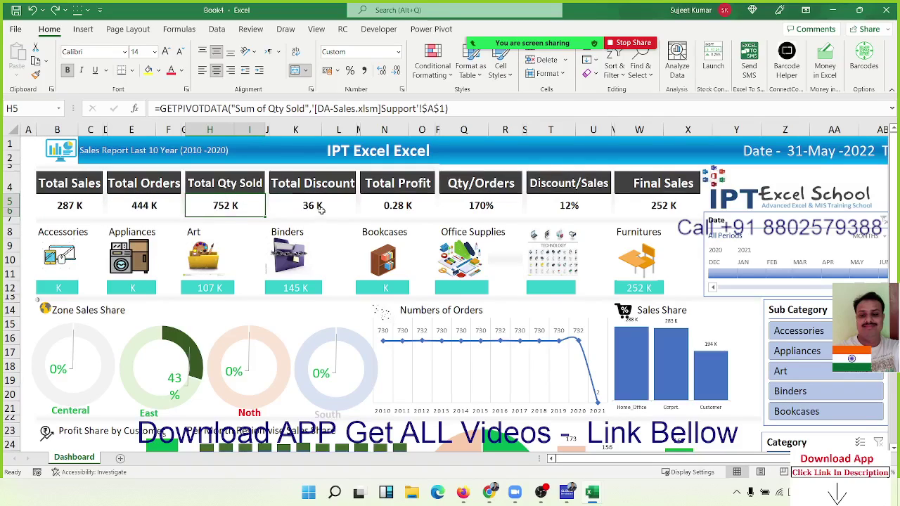
{"action": "left_click", "coordinate": [322, 211]}
{"action": "left_click", "coordinate": [289, 284]}
{"action": "left_click", "coordinate": [213, 290]}
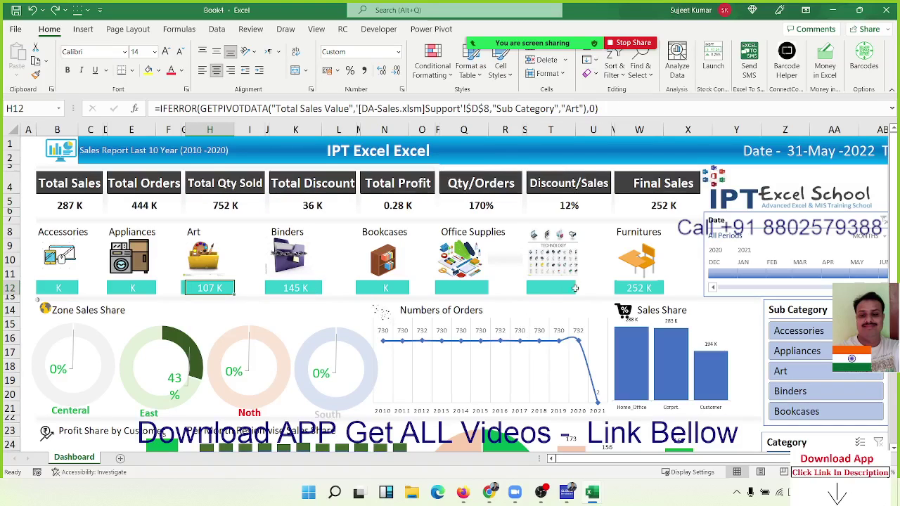
{"action": "scroll", "coordinate": [618, 282], "scroll_direction": "down", "scroll_amount": 4}
{"action": "scroll", "coordinate": [618, 281], "scroll_direction": "up", "scroll_amount": 4}
{"action": "left_click", "coordinate": [14, 131]}
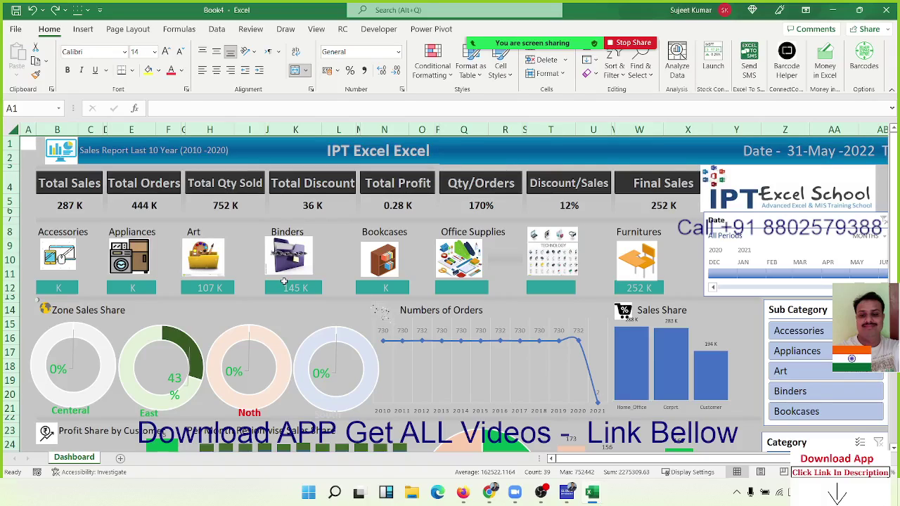
Step: Copy the whole sheet and Paste Special it back onto itself as Values
{"action": "key", "text": "ctrl+c"}
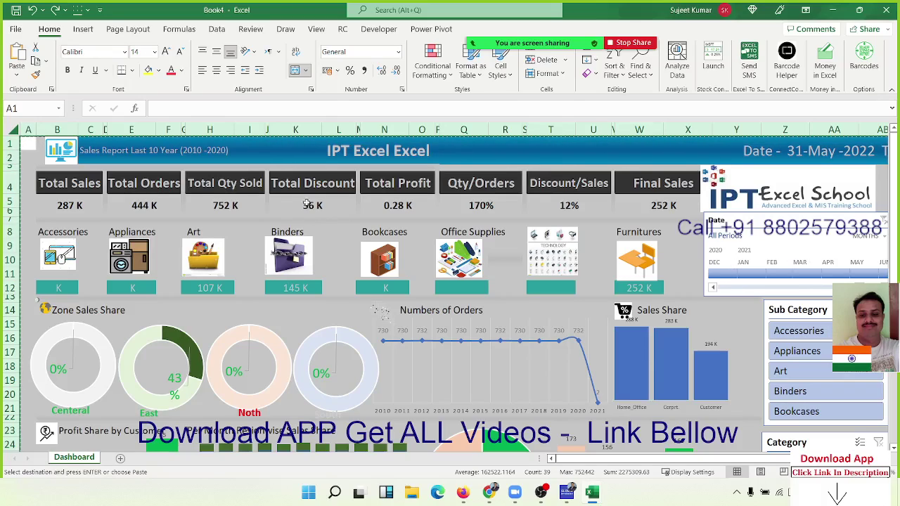
{"action": "right_click", "coordinate": [303, 162]}
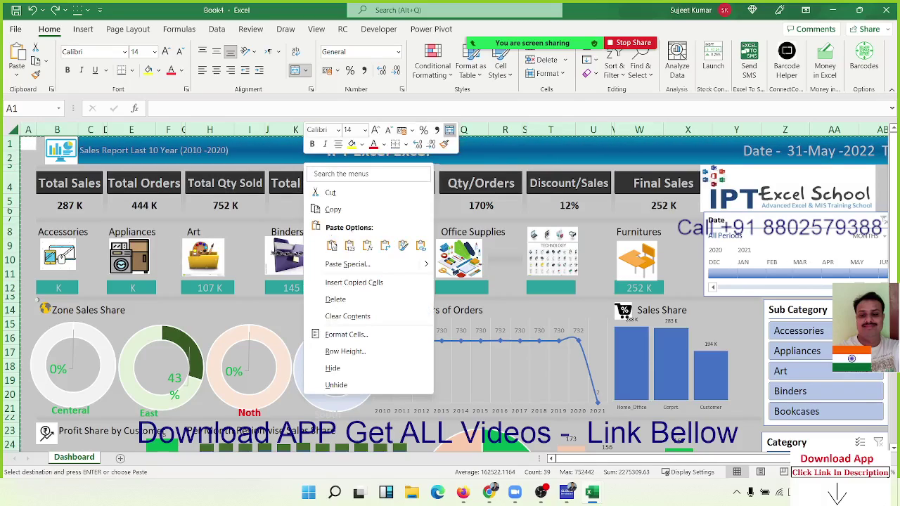
{"action": "left_click", "coordinate": [335, 265]}
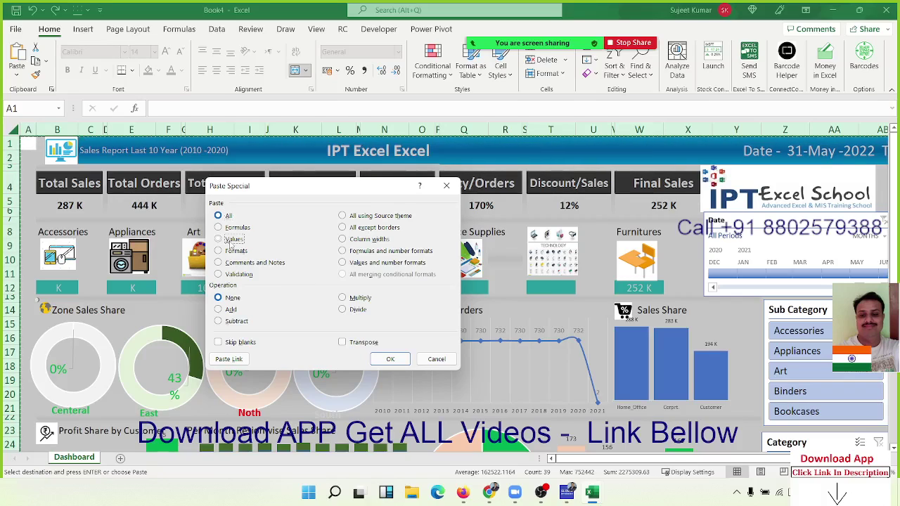
{"action": "left_click", "coordinate": [232, 240]}
{"action": "mouse_move", "coordinate": [277, 189]}
{"action": "left_mouse_down"}
{"action": "mouse_move", "coordinate": [333, 299]}
{"action": "mouse_move", "coordinate": [355, 302]}
{"action": "left_mouse_up"}
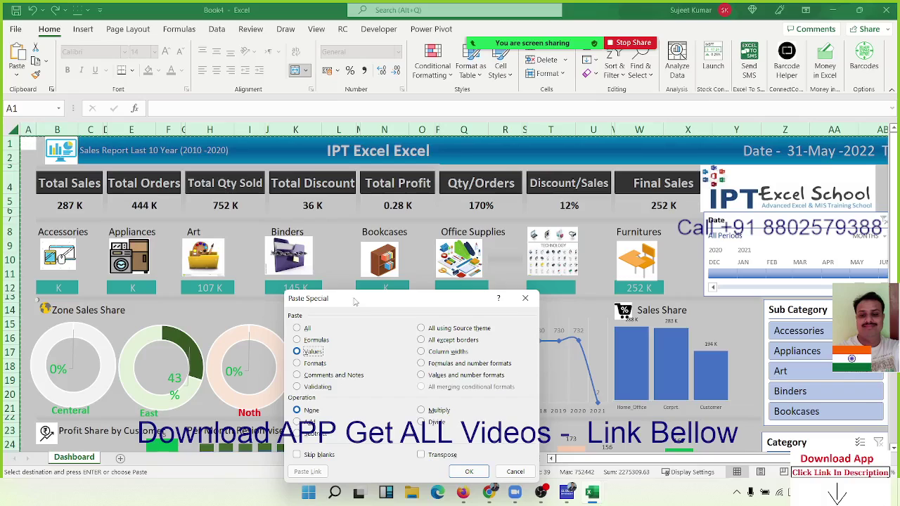
{"action": "left_click", "coordinate": [469, 471]}
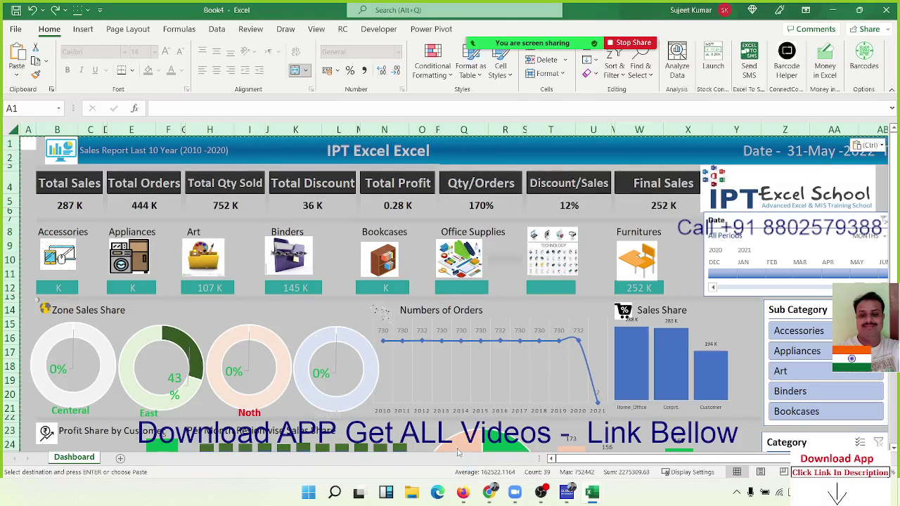
Step: Verify Total Sales, Orders, Qty Sold, Discount, Profit and Binders now hold plain numbers
{"action": "left_click", "coordinate": [65, 206]}
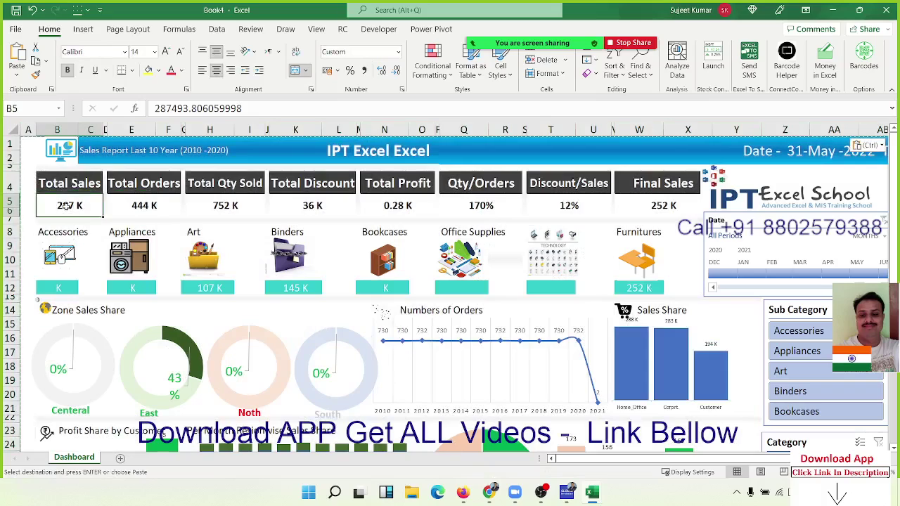
{"action": "left_click", "coordinate": [137, 205]}
{"action": "left_click", "coordinate": [232, 206]}
{"action": "left_click", "coordinate": [312, 205]}
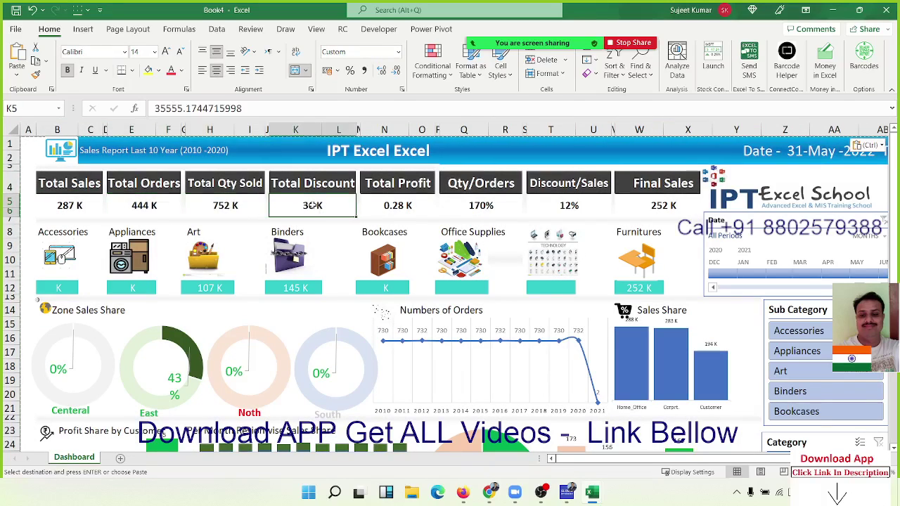
{"action": "left_click", "coordinate": [414, 206]}
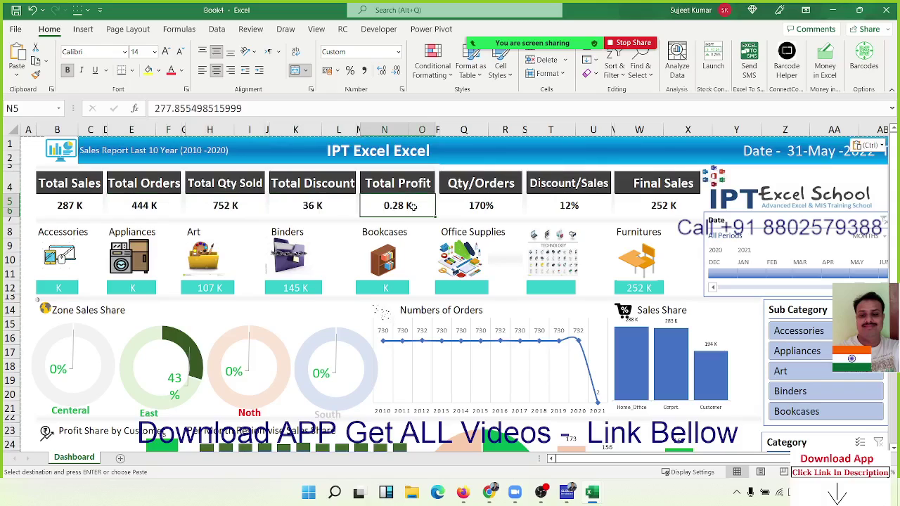
{"action": "left_click", "coordinate": [295, 286]}
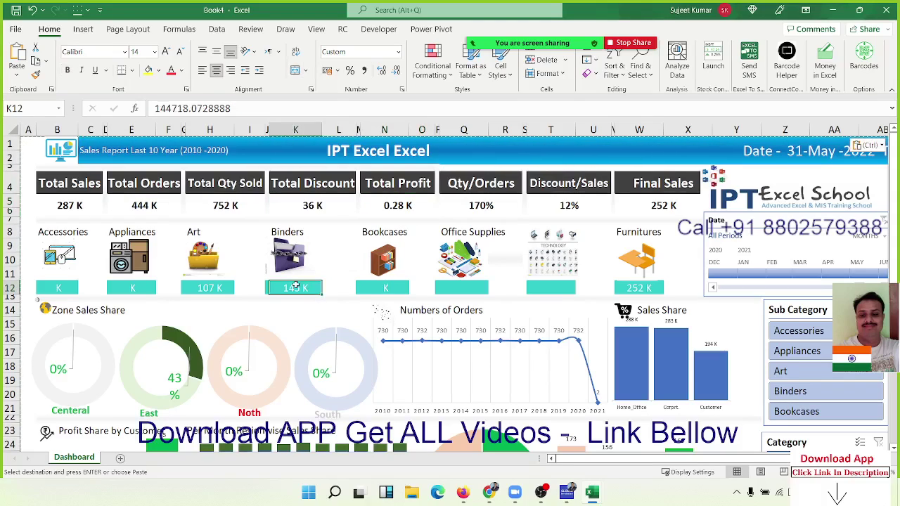
{"action": "key", "text": "Escape"}
{"action": "key", "text": "ctrl+a"}
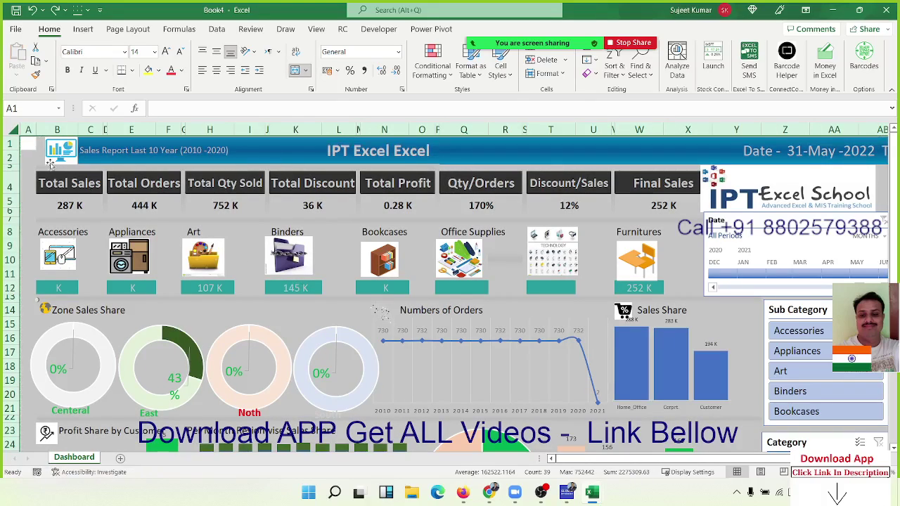
Step: Reselect the entire sheet, copy it, and Paste Special it back as Values only
{"action": "left_click", "coordinate": [21, 141]}
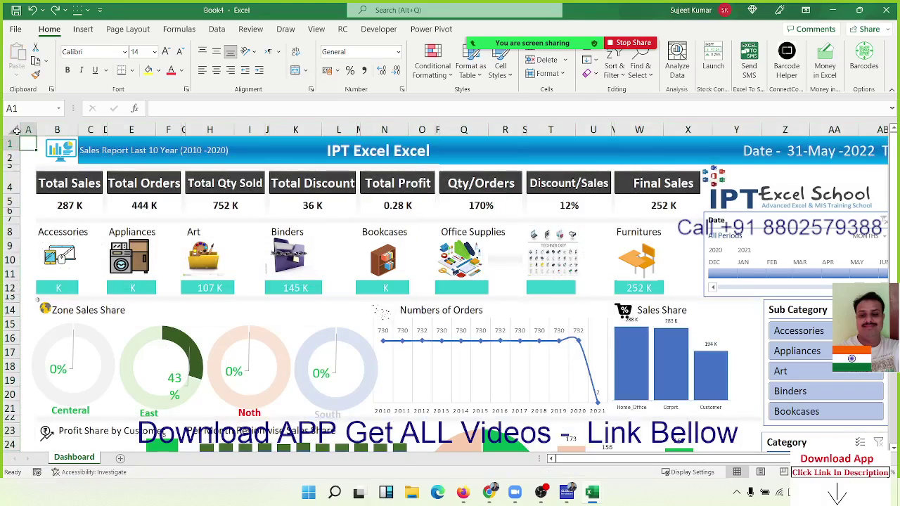
{"action": "left_click", "coordinate": [15, 129]}
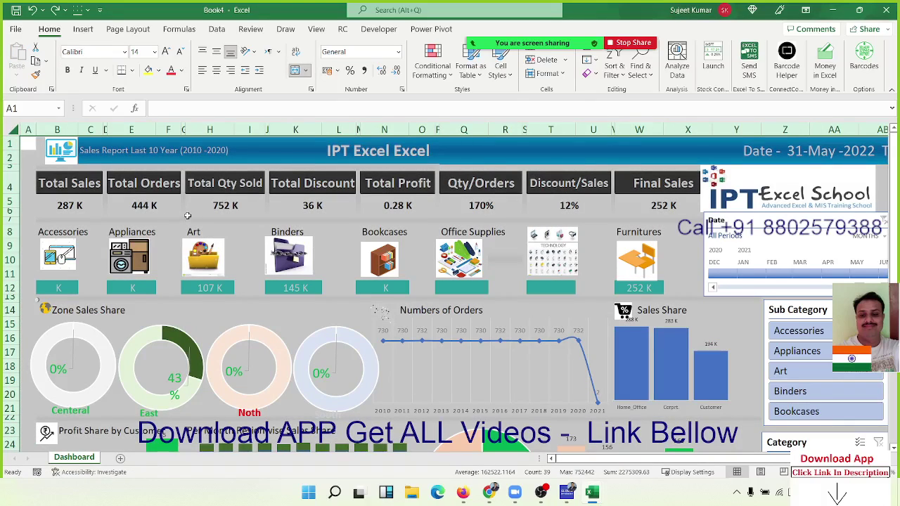
{"action": "key", "text": "ctrl+c"}
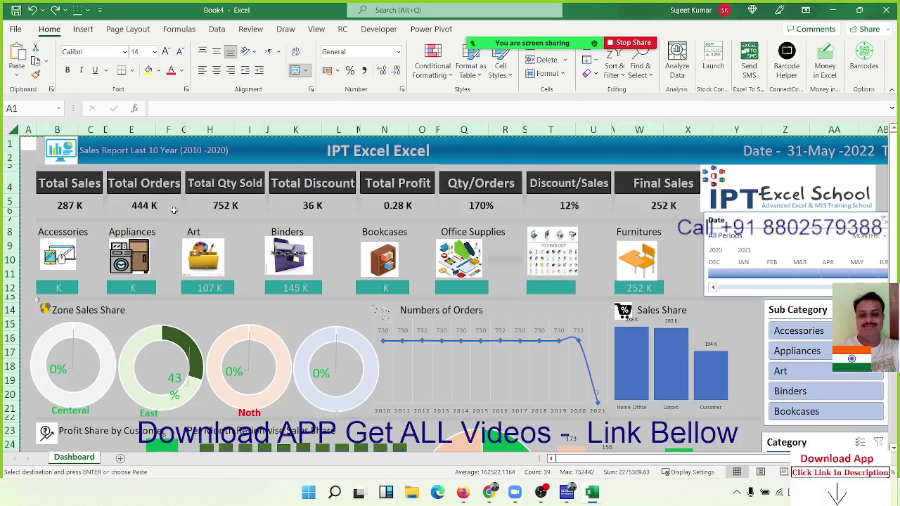
{"action": "right_click", "coordinate": [163, 203]}
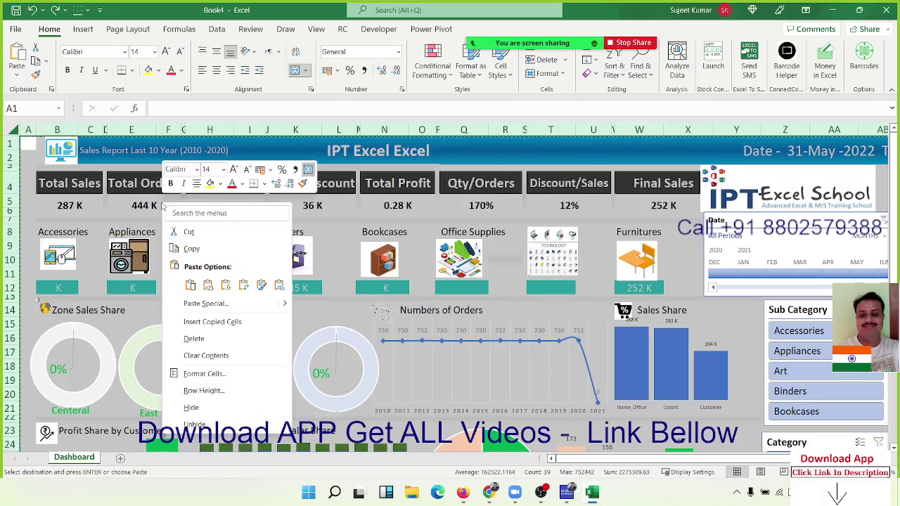
{"action": "left_click", "coordinate": [207, 305]}
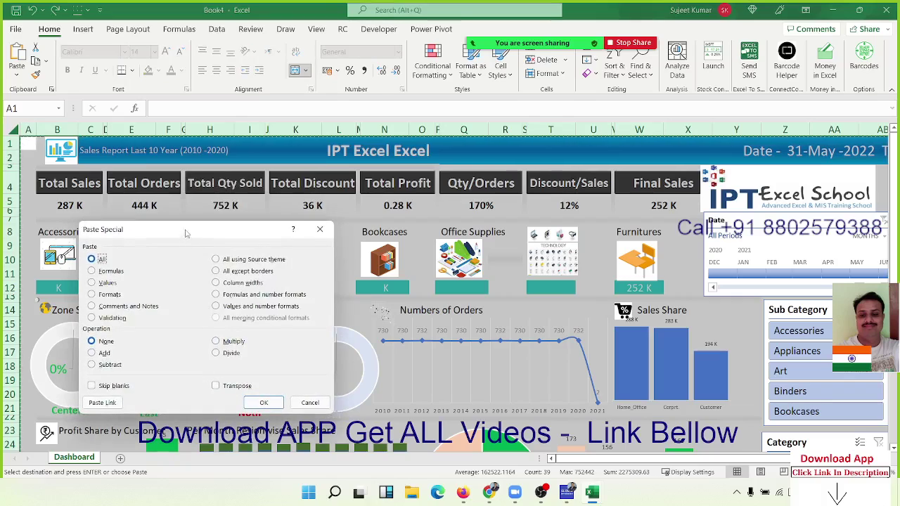
{"action": "left_click_drag", "start_coordinate": [186, 225], "coordinate": [344, 156]}
{"action": "left_click", "coordinate": [265, 208]}
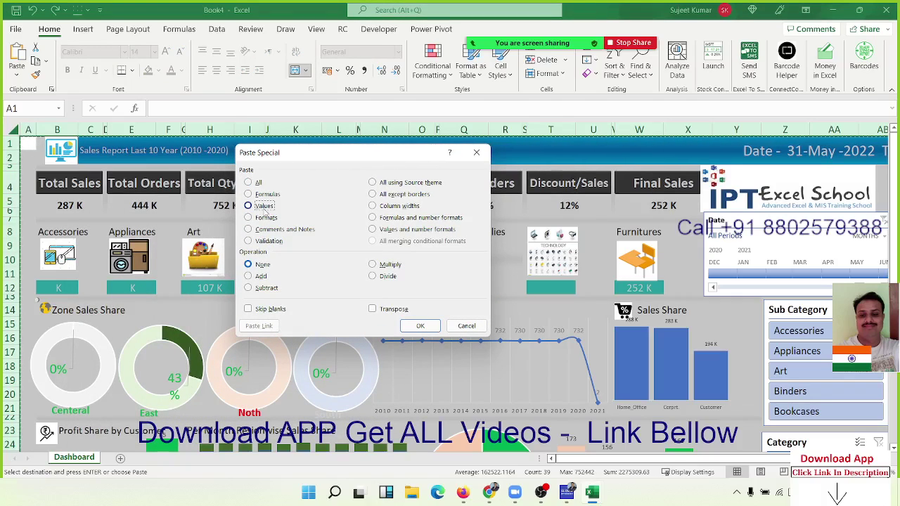
{"action": "left_click", "coordinate": [418, 327]}
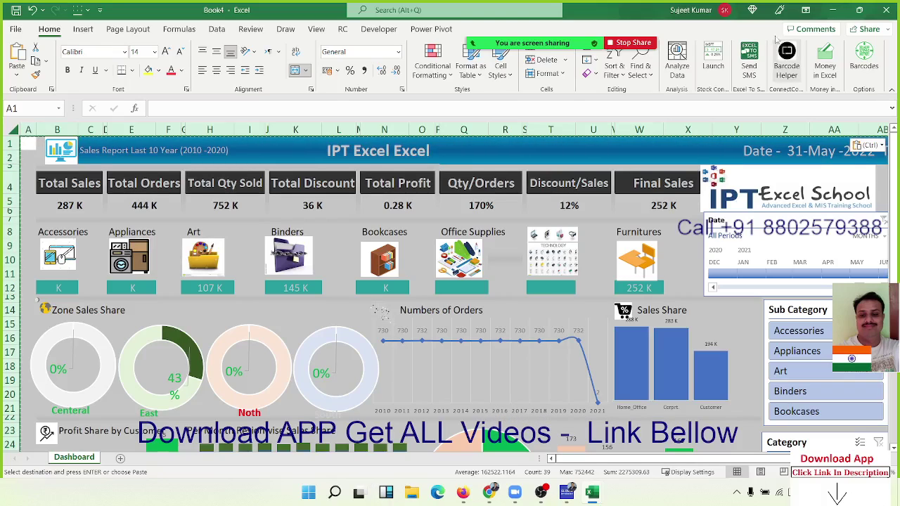
Step: Close Book4 and DA-Sales without saving, answering the clipboard prompt along the way
{"action": "left_click", "coordinate": [884, 17]}
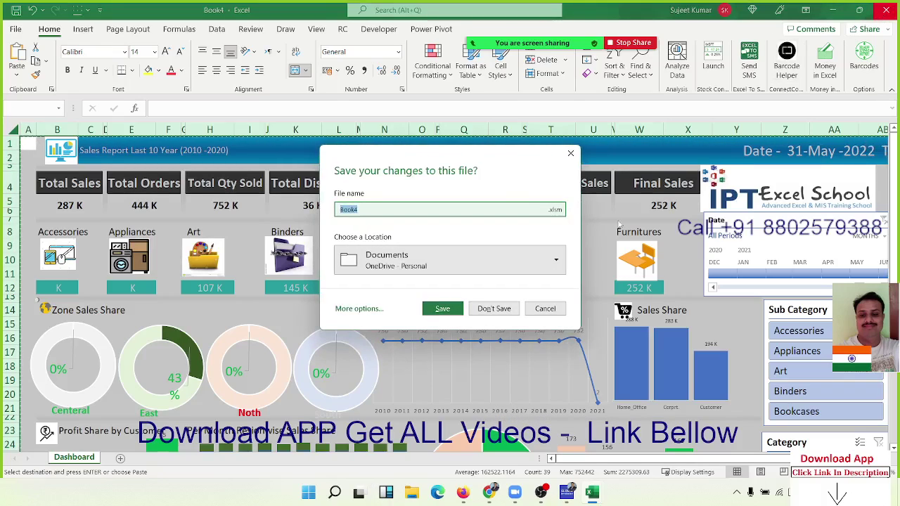
{"action": "key", "text": "n"}
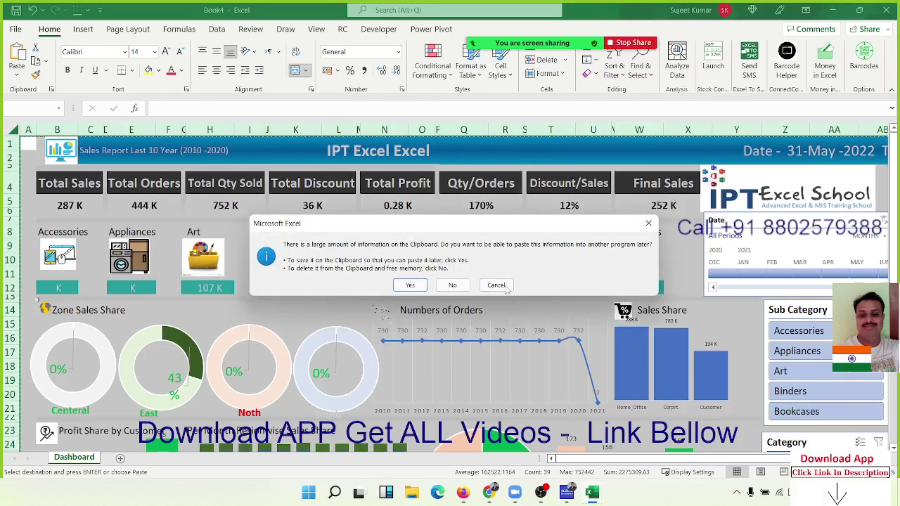
{"action": "key", "text": "n"}
{"action": "left_click", "coordinate": [886, 14]}
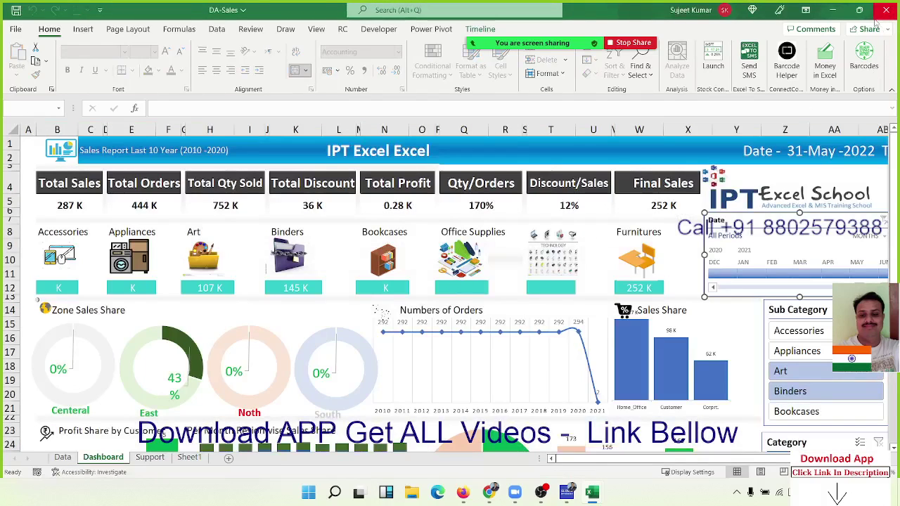
{"action": "left_click", "coordinate": [462, 260]}
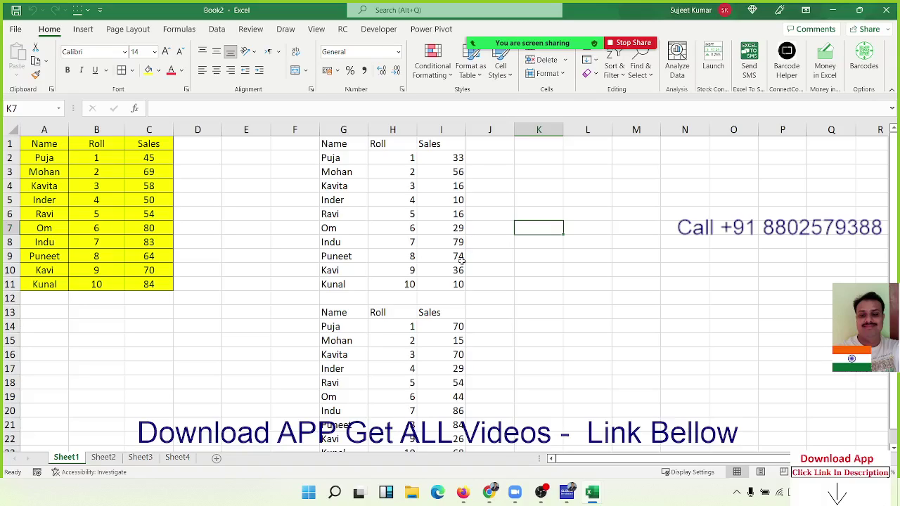
Step: Delete the copied tables in columns G to I
{"action": "left_click", "coordinate": [440, 325]}
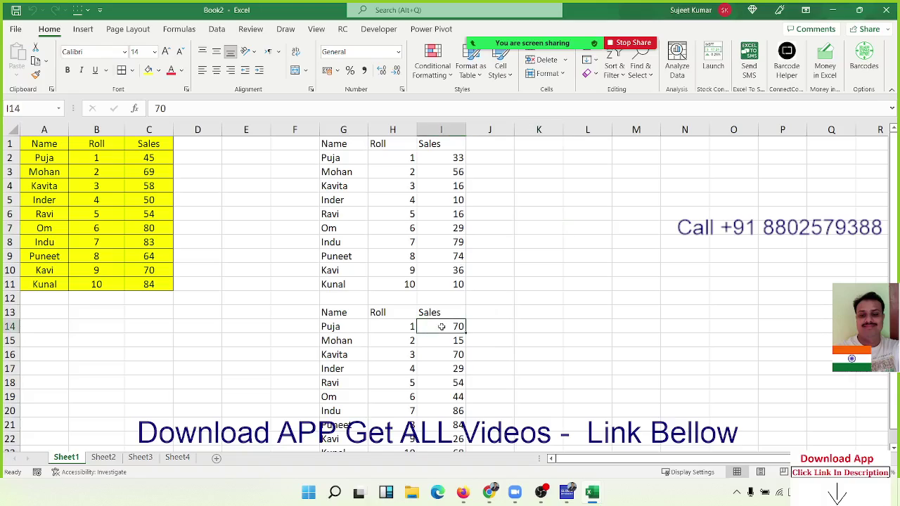
{"action": "left_click_drag", "start_coordinate": [343, 130], "coordinate": [443, 134]}
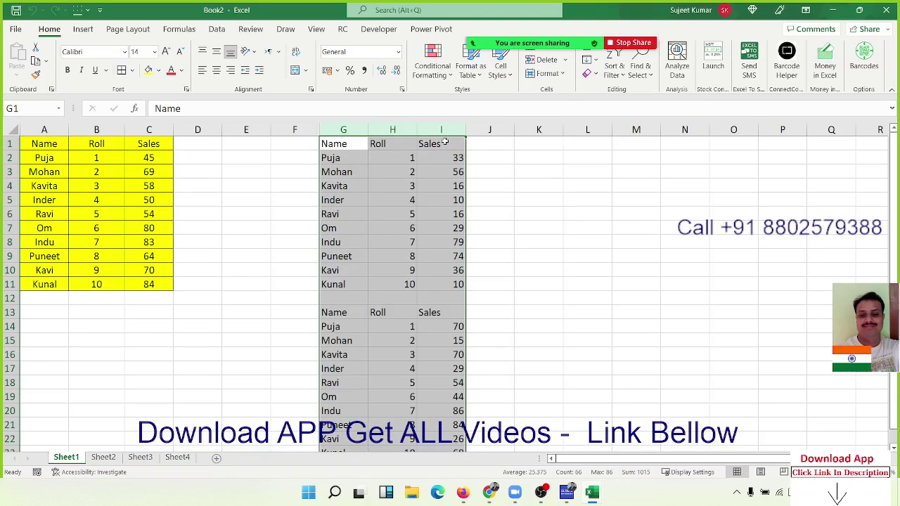
{"action": "key", "text": "Delete"}
Step: Copy A1:C11 and Paste Special only its Formats into G1
{"action": "left_click_drag", "start_coordinate": [160, 285], "coordinate": [36, 146]}
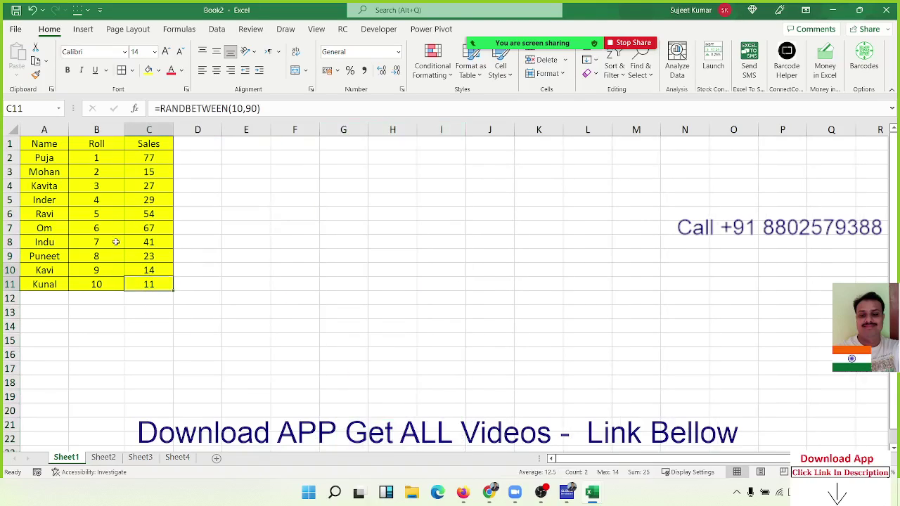
{"action": "key", "text": "ctrl+c"}
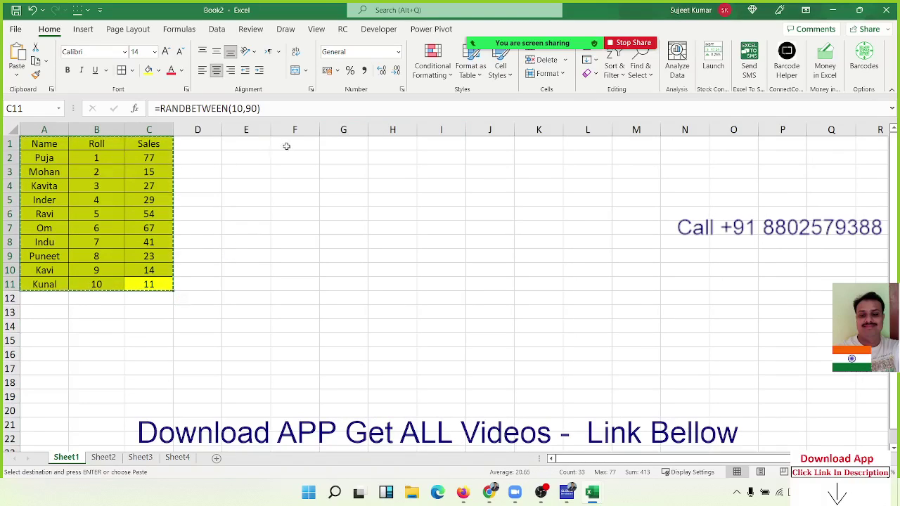
{"action": "right_click", "coordinate": [334, 142]}
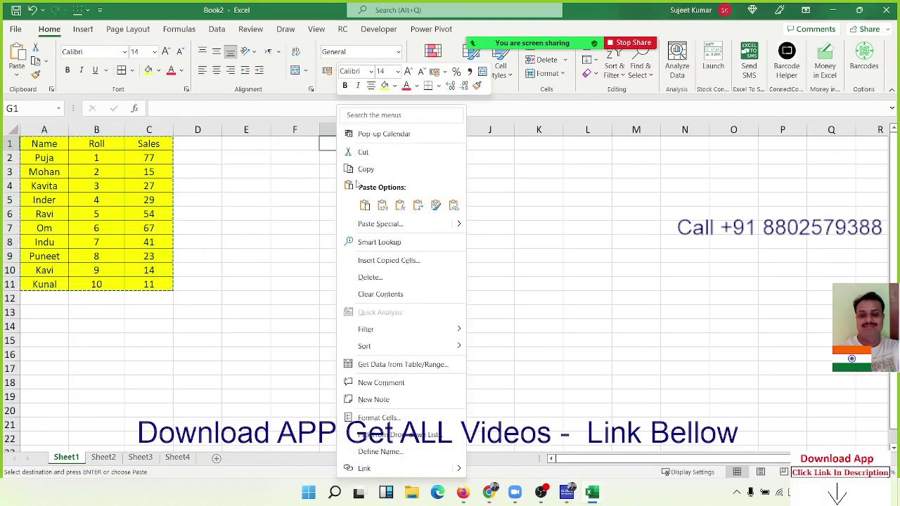
{"action": "left_click", "coordinate": [371, 225]}
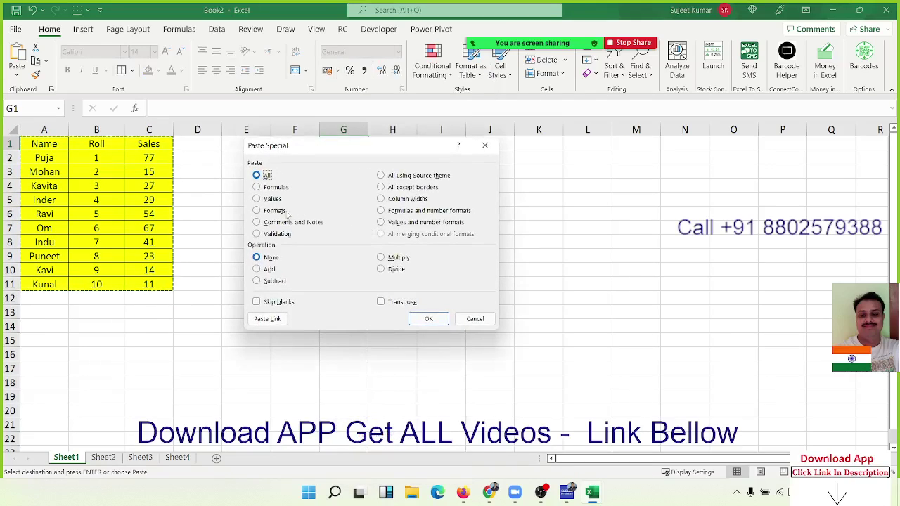
{"action": "left_click", "coordinate": [284, 214]}
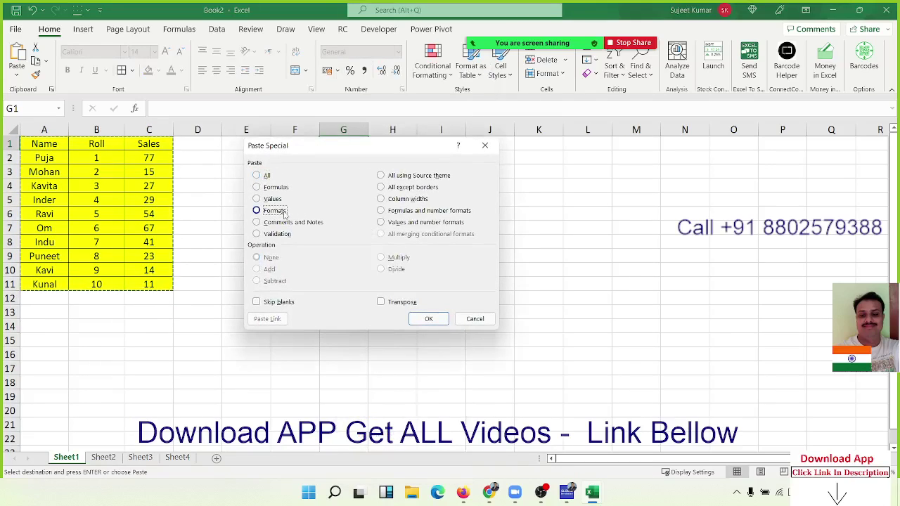
{"action": "left_click", "coordinate": [427, 320]}
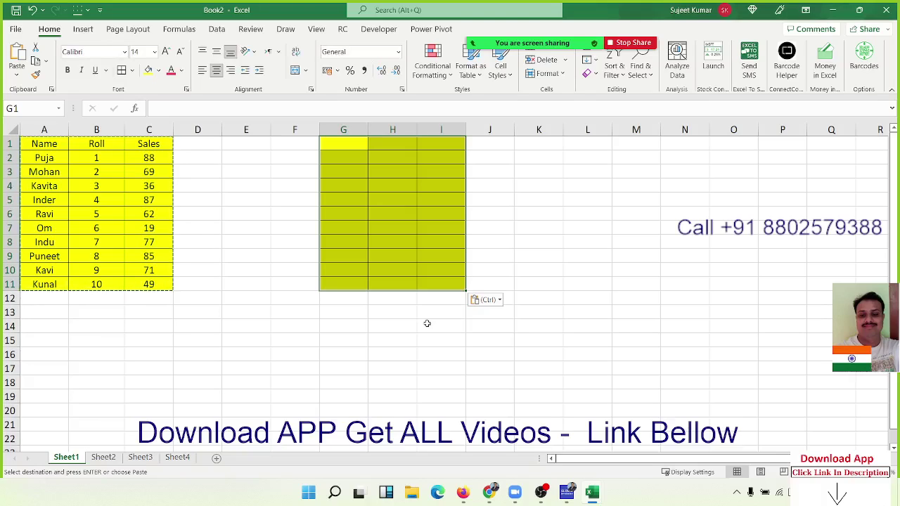
Step: Undo the pasted yellow formatting so columns G to I are empty again
{"action": "left_click", "coordinate": [396, 325]}
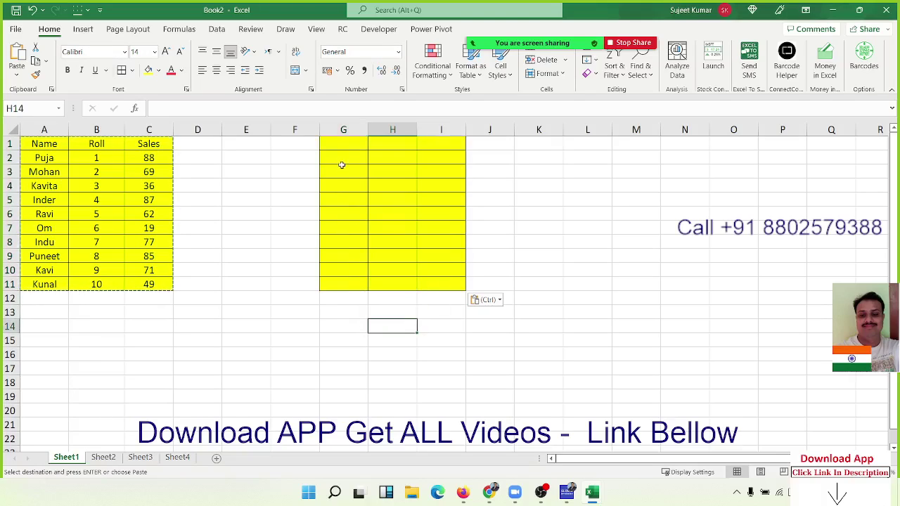
{"action": "left_click_drag", "start_coordinate": [343, 130], "coordinate": [441, 127]}
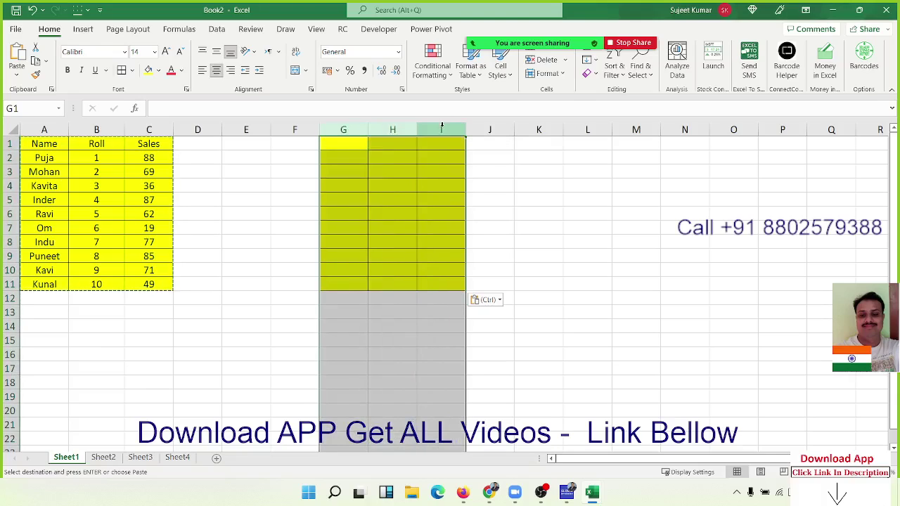
{"action": "key", "text": "ctrl+z"}
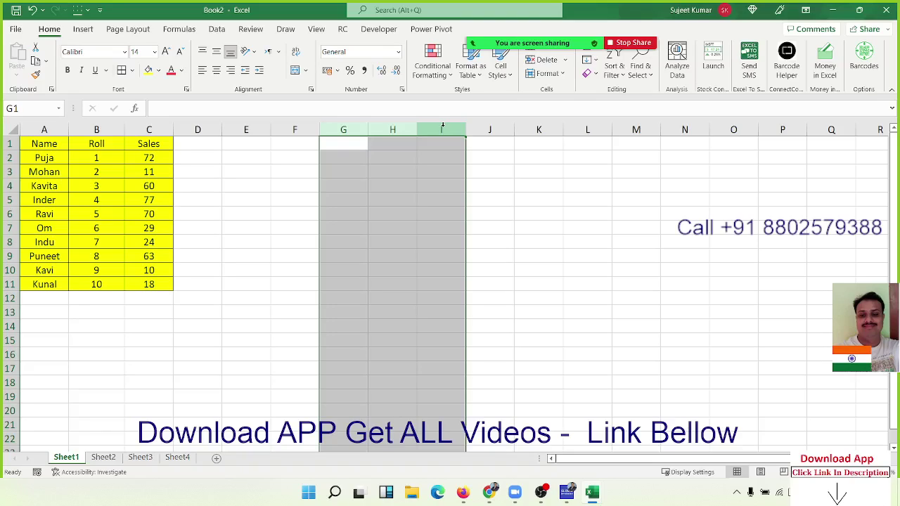
Step: Use Format Painter to copy B4's yellow bordered format onto H3:K10
{"action": "left_click", "coordinate": [106, 186]}
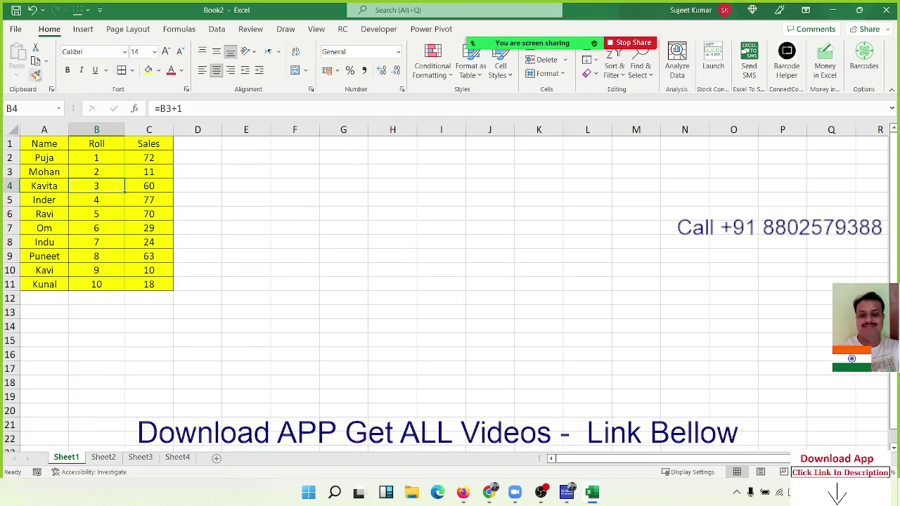
{"action": "left_click", "coordinate": [36, 75]}
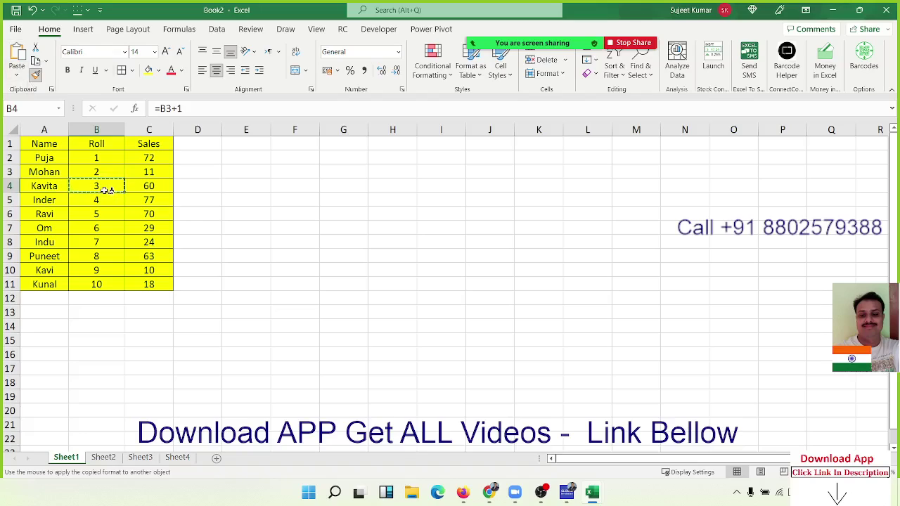
{"action": "left_click_drag", "start_coordinate": [394, 171], "coordinate": [560, 272]}
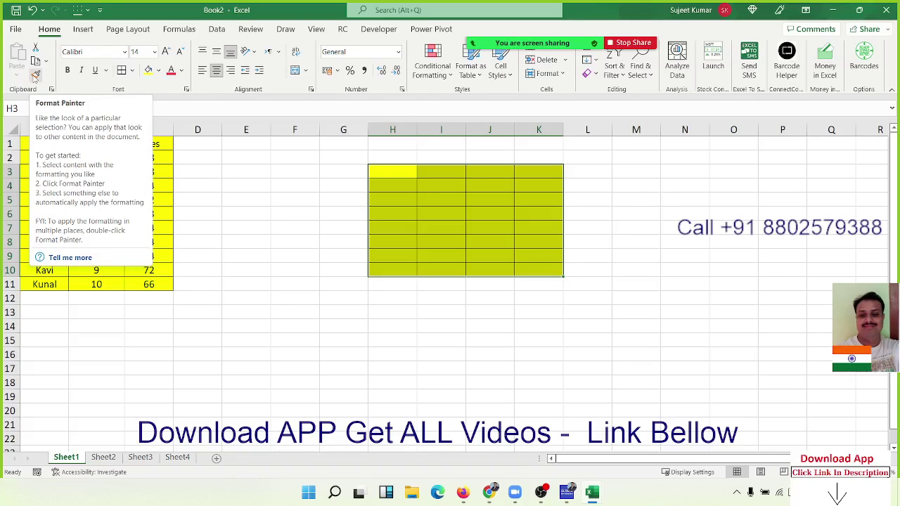
{"action": "left_click", "coordinate": [305, 181]}
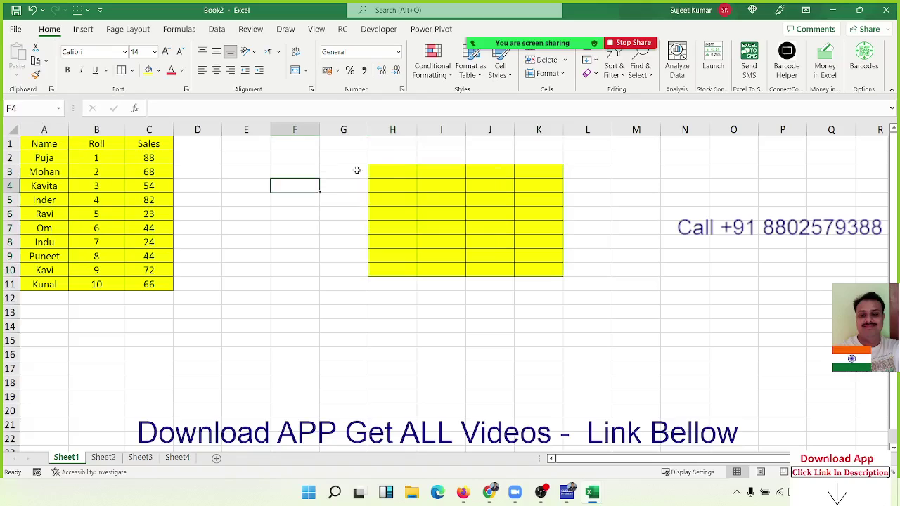
{"action": "left_click", "coordinate": [143, 176]}
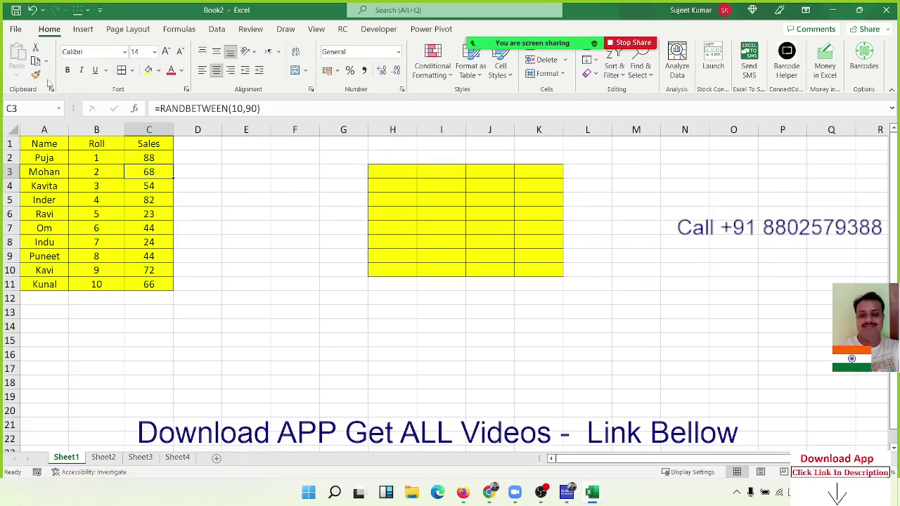
{"action": "left_click_drag", "start_coordinate": [392, 135], "coordinate": [529, 136]}
{"action": "right_click", "coordinate": [530, 137]}
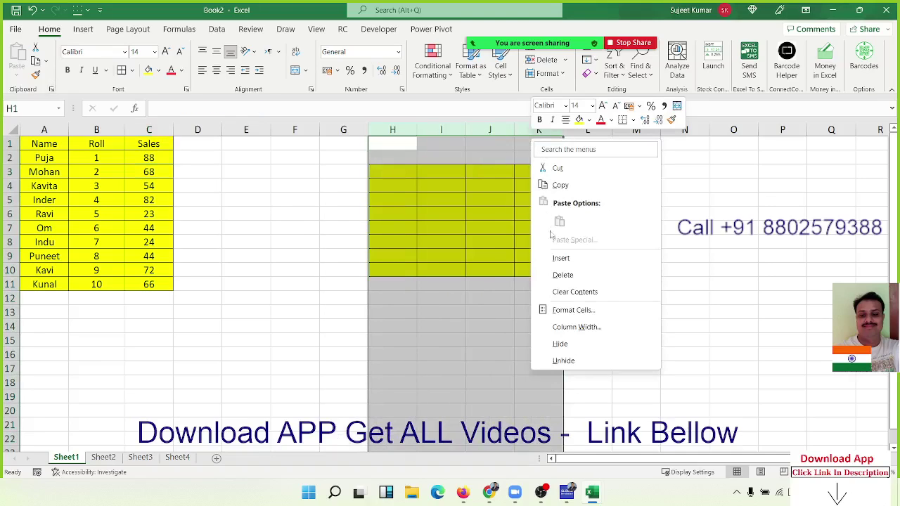
{"action": "left_click", "coordinate": [563, 275]}
{"action": "left_click", "coordinate": [312, 211]}
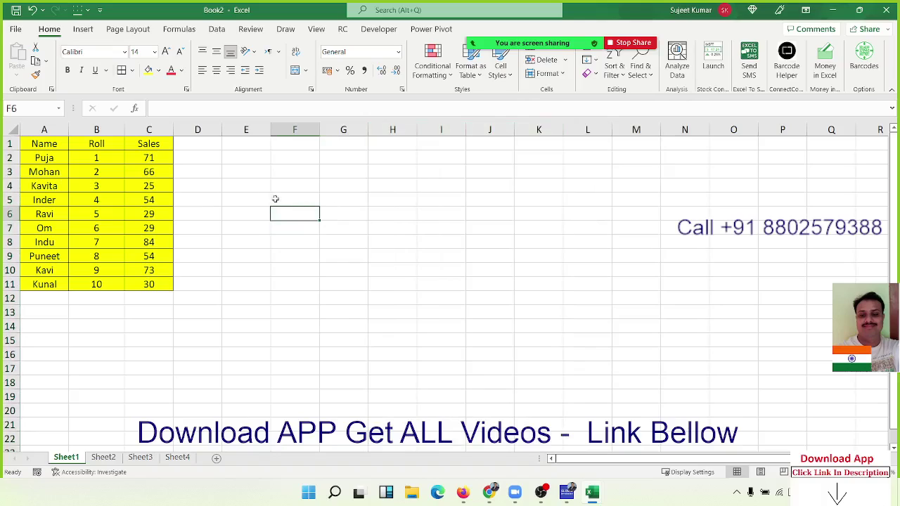
{"action": "left_click", "coordinate": [140, 163]}
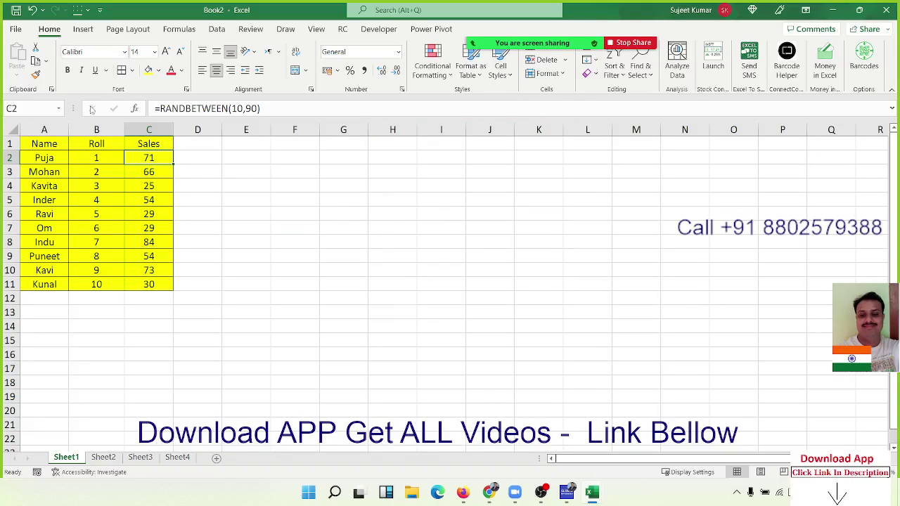
{"action": "left_click", "coordinate": [38, 74]}
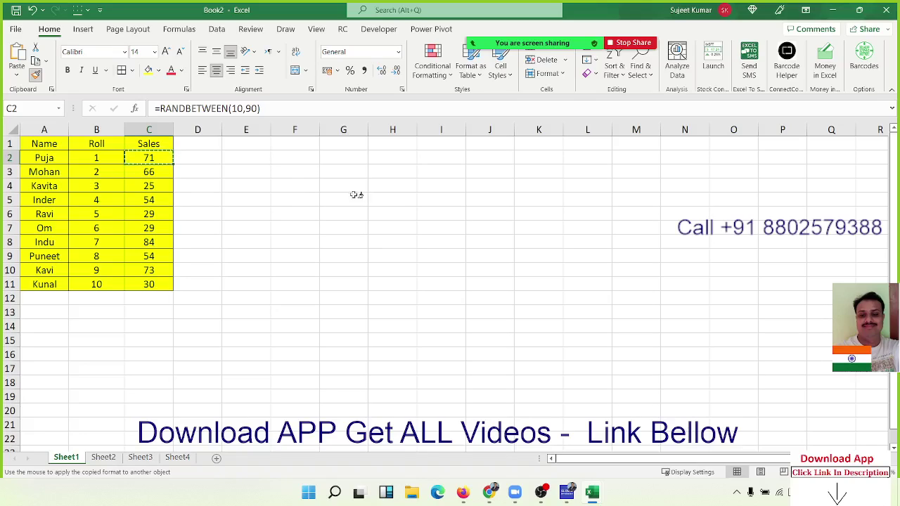
{"action": "left_click", "coordinate": [385, 173]}
{"action": "mouse_move", "coordinate": [385, 173]}
{"action": "left_mouse_down"}
{"action": "mouse_move", "coordinate": [491, 233]}
{"action": "mouse_move", "coordinate": [587, 325]}
{"action": "left_mouse_up"}
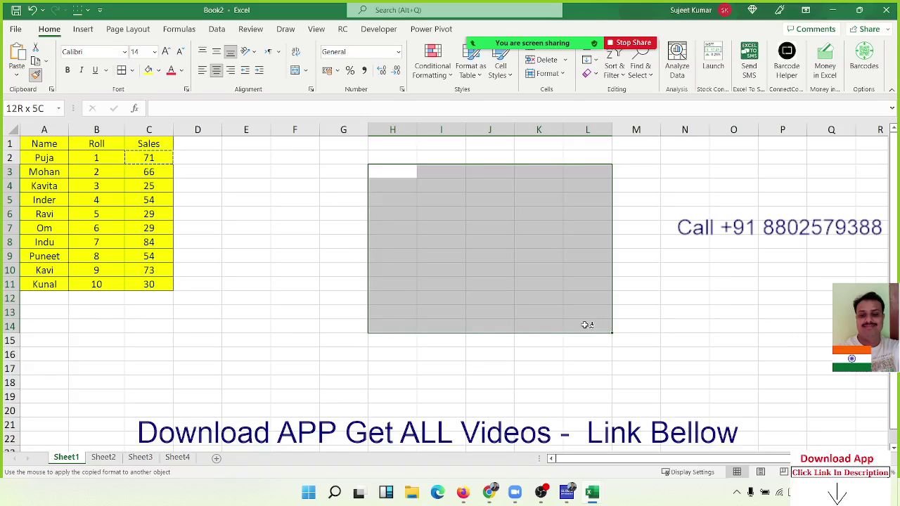
{"action": "left_click_drag", "start_coordinate": [588, 325], "coordinate": [579, 321]}
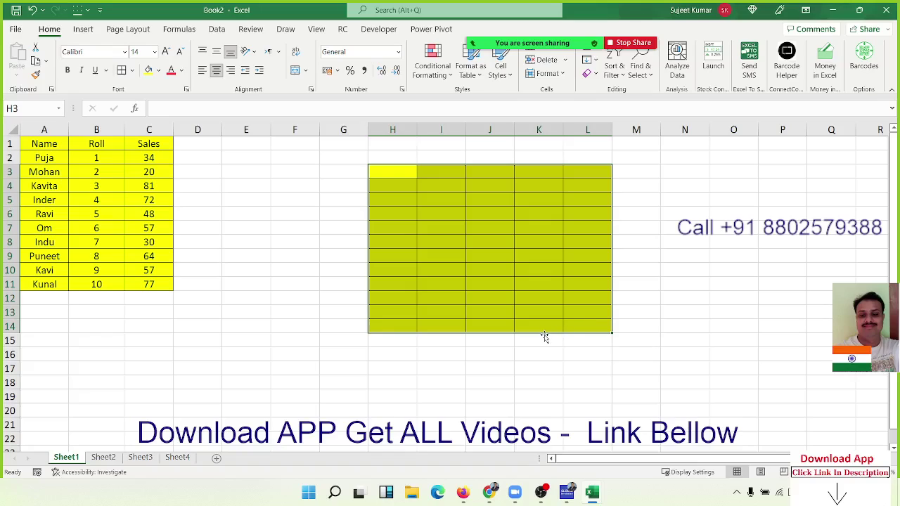
{"action": "left_click_drag", "start_coordinate": [405, 131], "coordinate": [585, 141]}
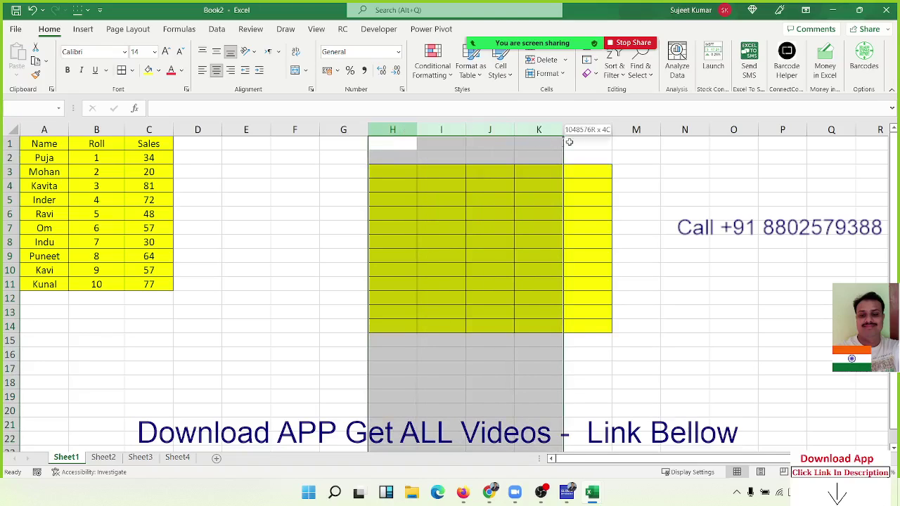
{"action": "key", "text": "ctrl+z"}
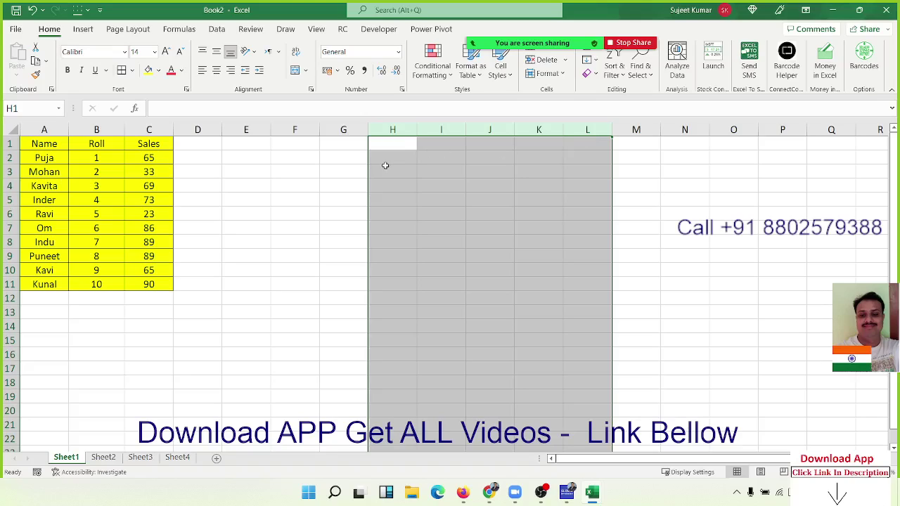
{"action": "left_click", "coordinate": [218, 186]}
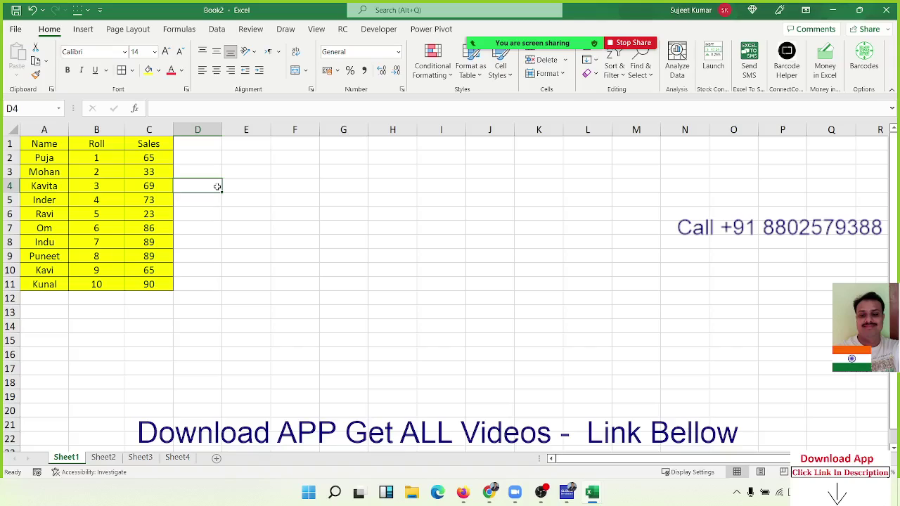
Step: Post a new comment 'This Final Sales' on the Sales header cell C1
{"action": "left_click", "coordinate": [165, 145]}
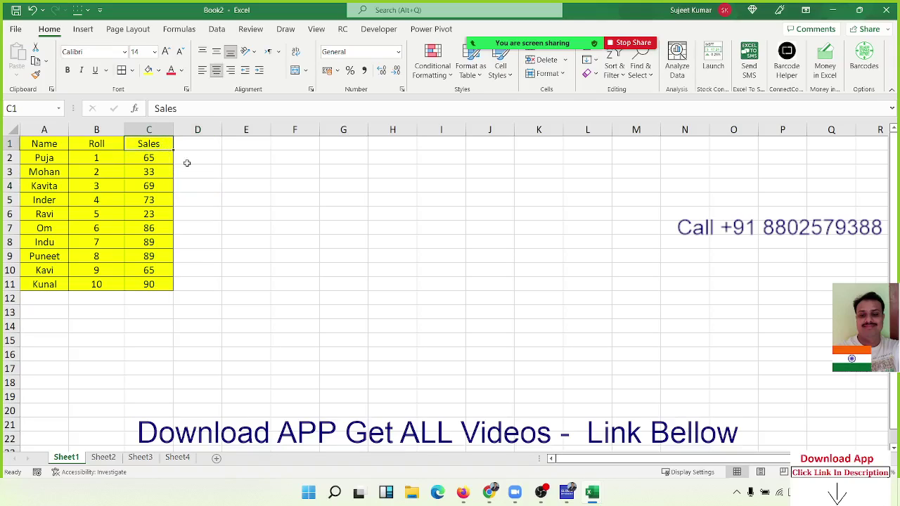
{"action": "left_click", "coordinate": [189, 163]}
{"action": "left_click", "coordinate": [148, 144]}
{"action": "left_click", "coordinate": [204, 195]}
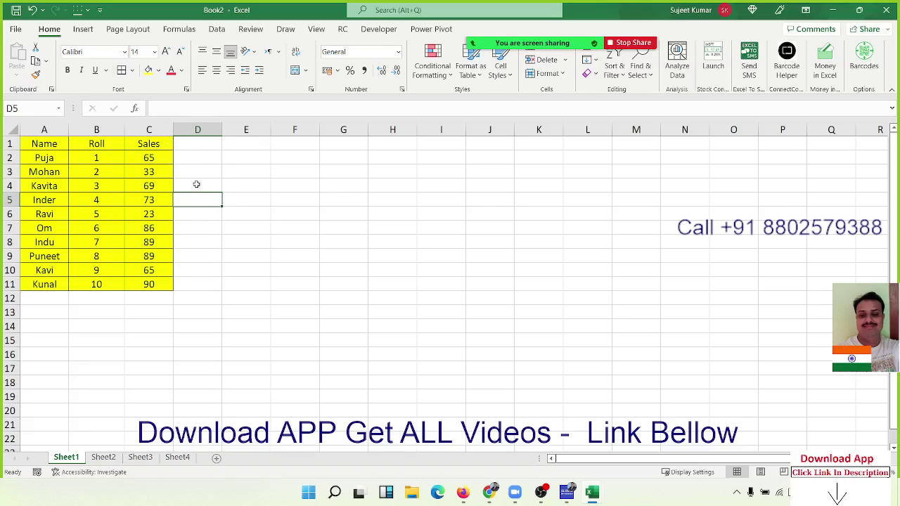
{"action": "left_click", "coordinate": [160, 144]}
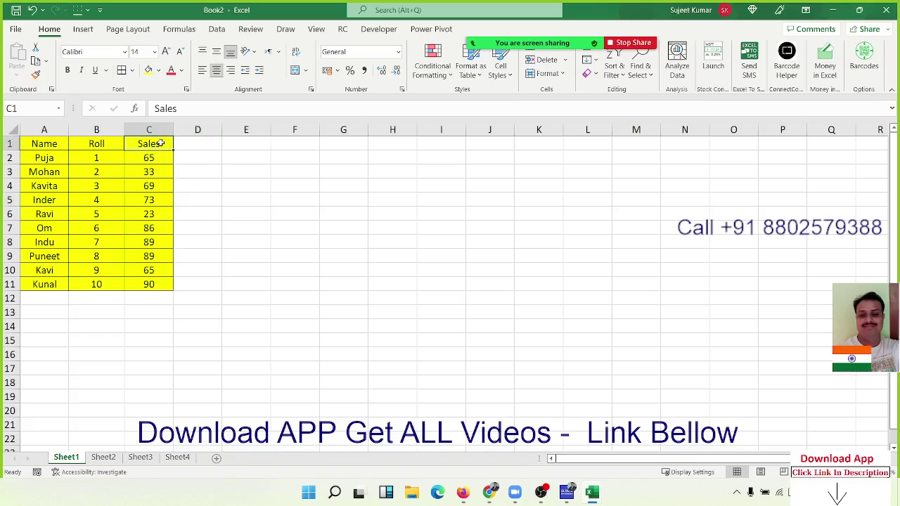
{"action": "right_click", "coordinate": [161, 144]}
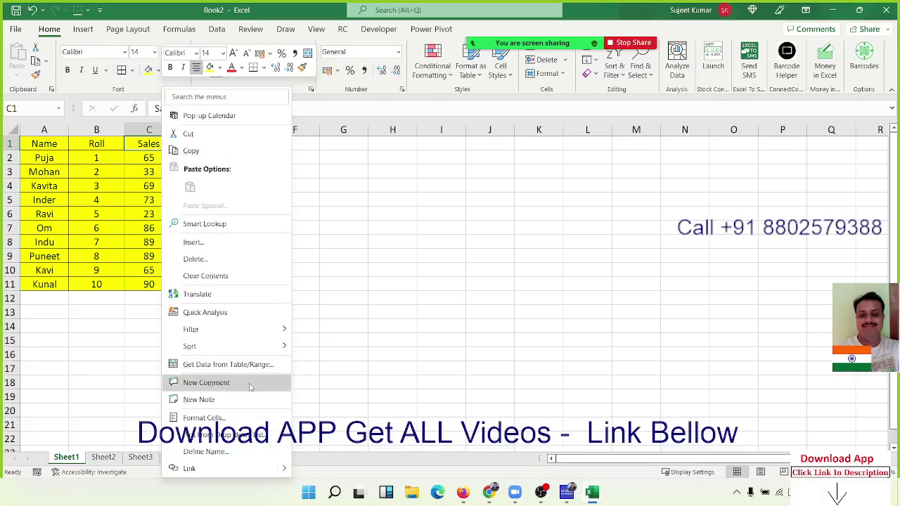
{"action": "left_click", "coordinate": [249, 385]}
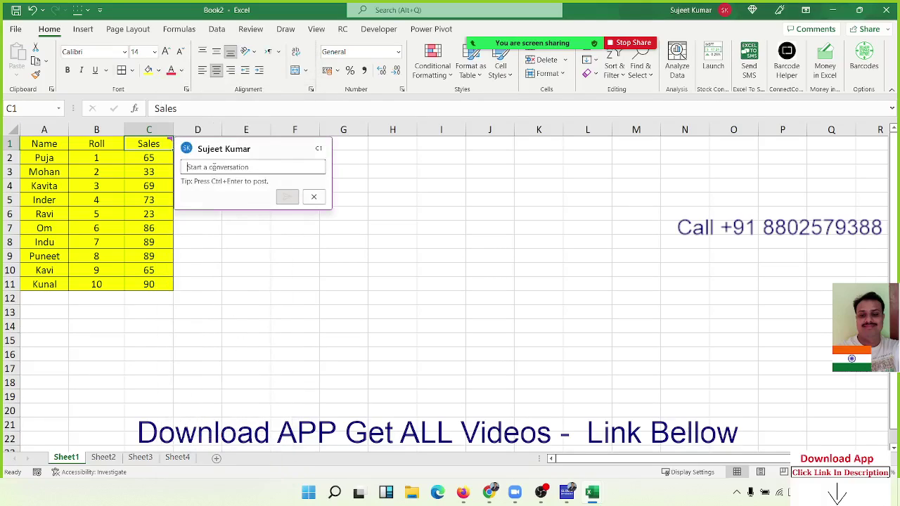
{"action": "type", "text": "This"}
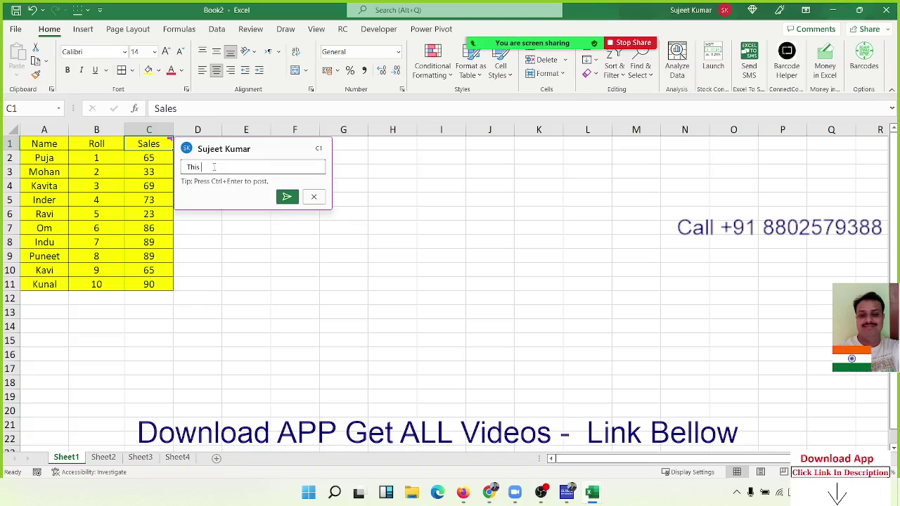
{"action": "type", "text": " Fin"}
{"action": "type", "text": "al Sales"}
{"action": "left_click", "coordinate": [287, 197]}
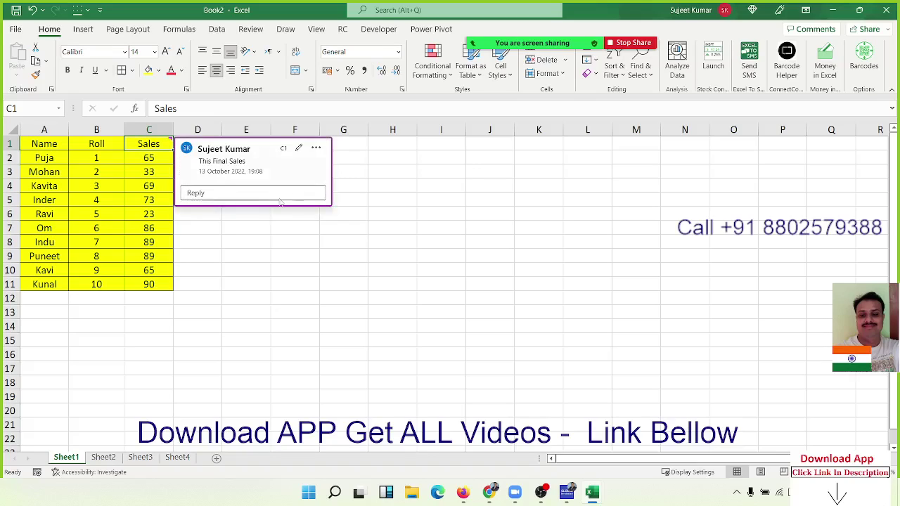
{"action": "left_click", "coordinate": [267, 254]}
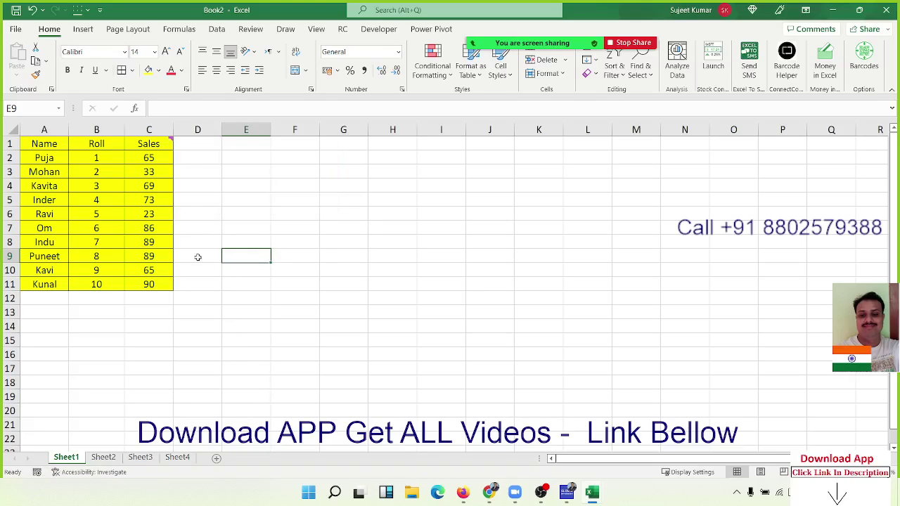
{"action": "mouse_move", "coordinate": [149, 137]}
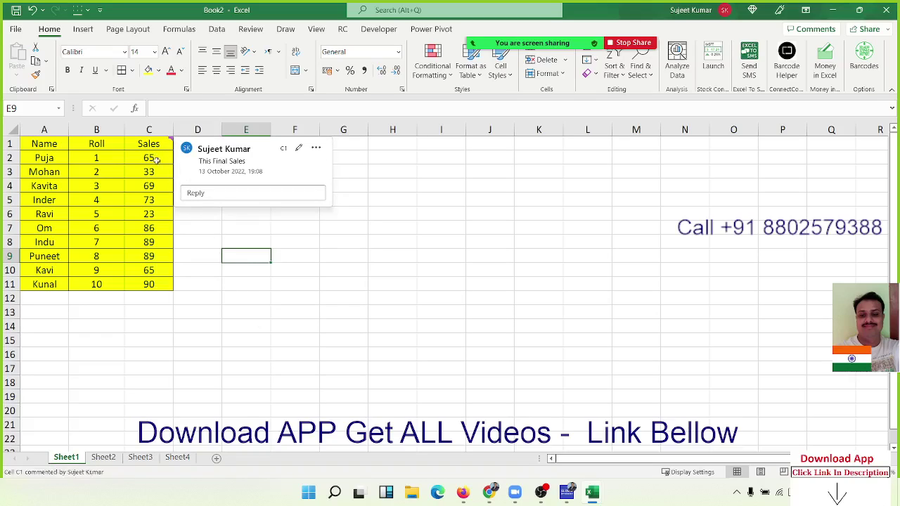
Step: Copy C1, try a normal paste into C2:C11, and undo it
{"action": "left_click_drag", "start_coordinate": [156, 160], "coordinate": [160, 287]}
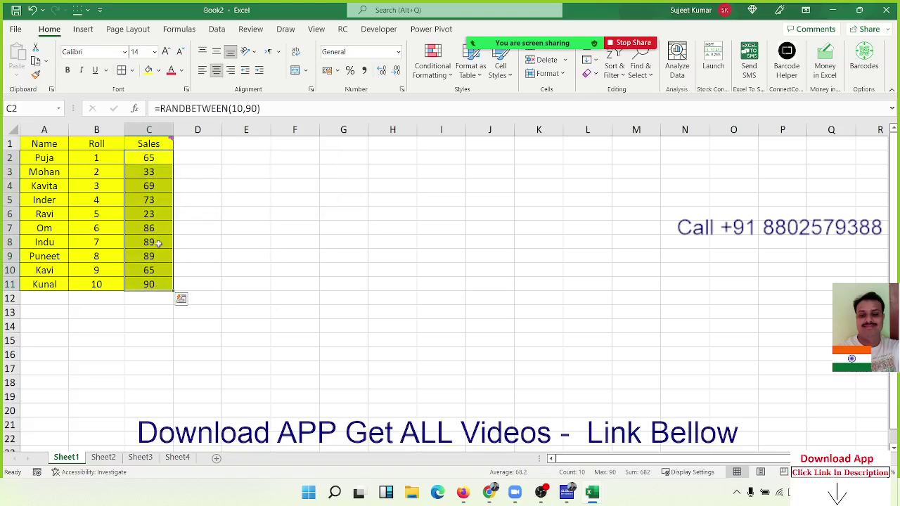
{"action": "left_click", "coordinate": [156, 144]}
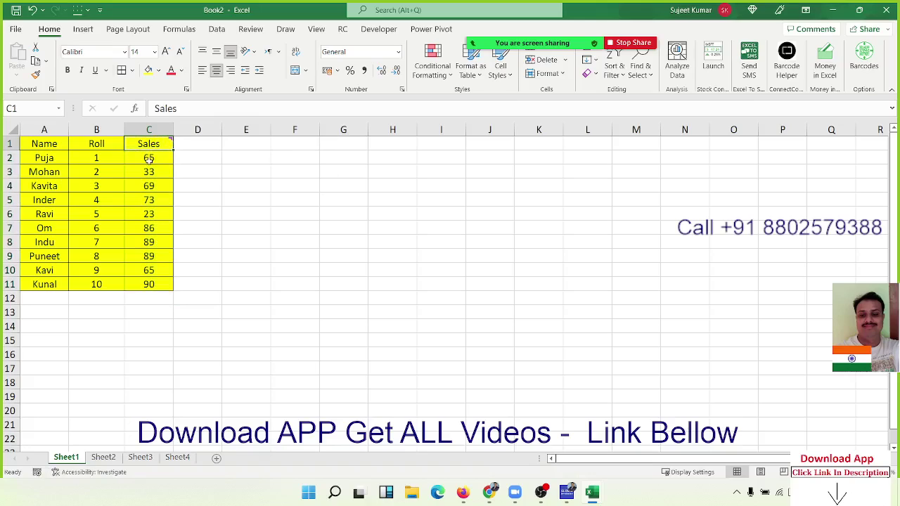
{"action": "key", "text": "ctrl+c"}
{"action": "left_click_drag", "start_coordinate": [149, 160], "coordinate": [150, 283]}
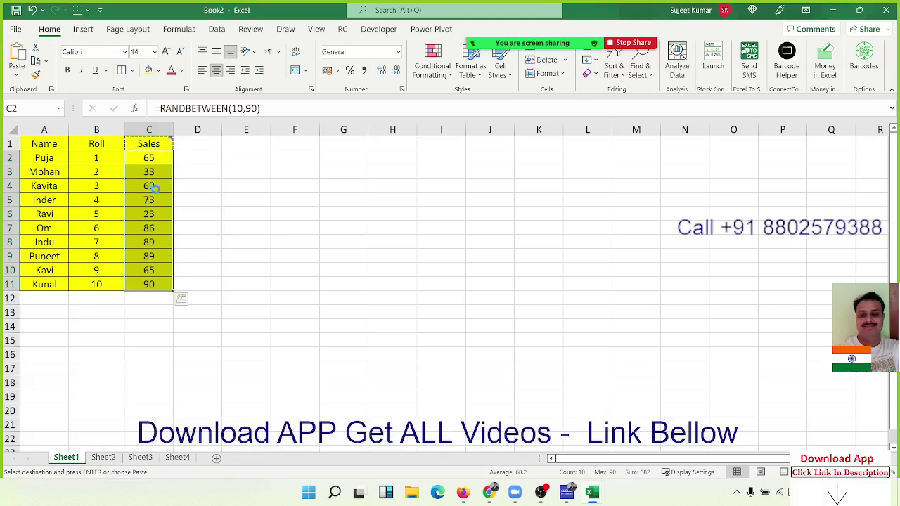
{"action": "key", "text": "ctrl+v"}
{"action": "mouse_move", "coordinate": [142, 168]}
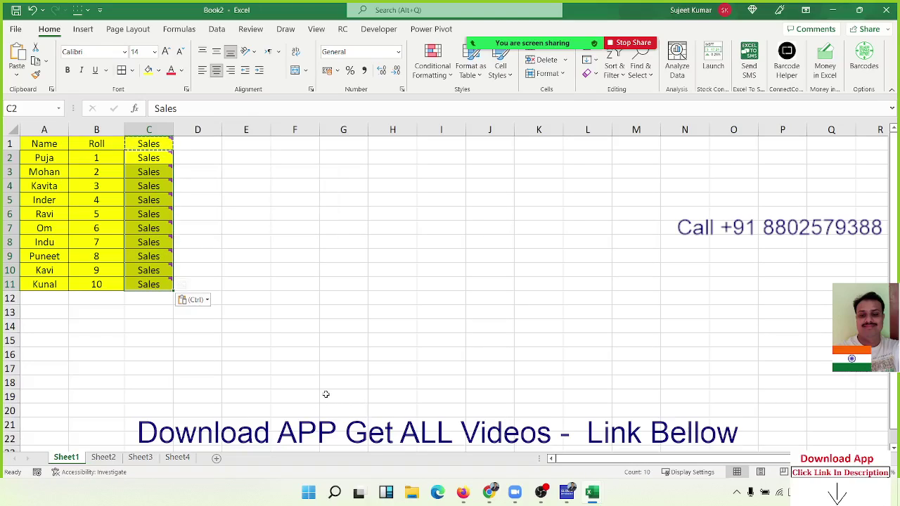
{"action": "key", "text": "ctrl+z"}
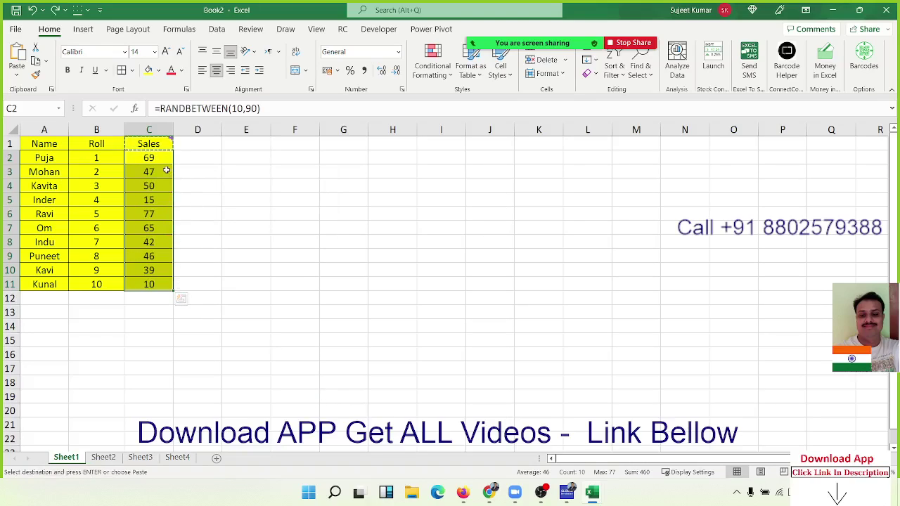
Step: Paste Special only Comments and Notes from C1 onto C2:C11
{"action": "right_click", "coordinate": [166, 170]}
{"action": "left_click", "coordinate": [198, 227]}
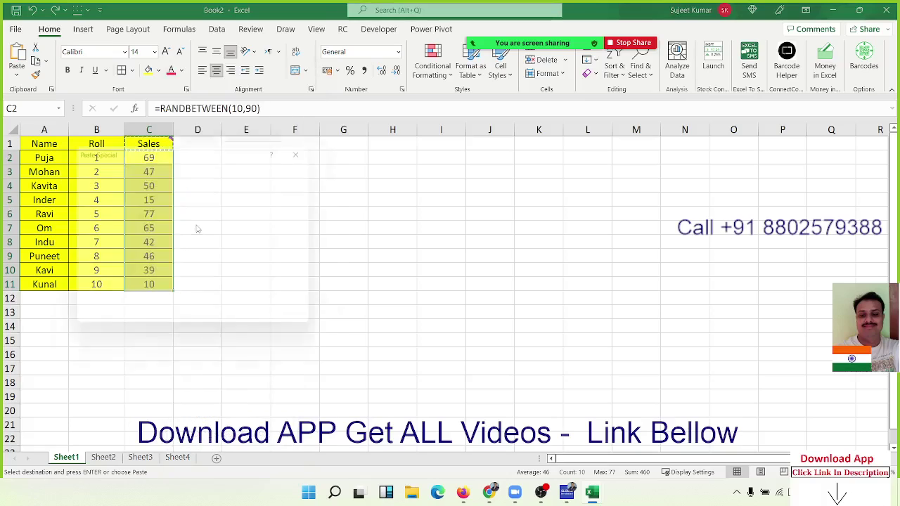
{"action": "left_click_drag", "start_coordinate": [181, 162], "coordinate": [399, 146]}
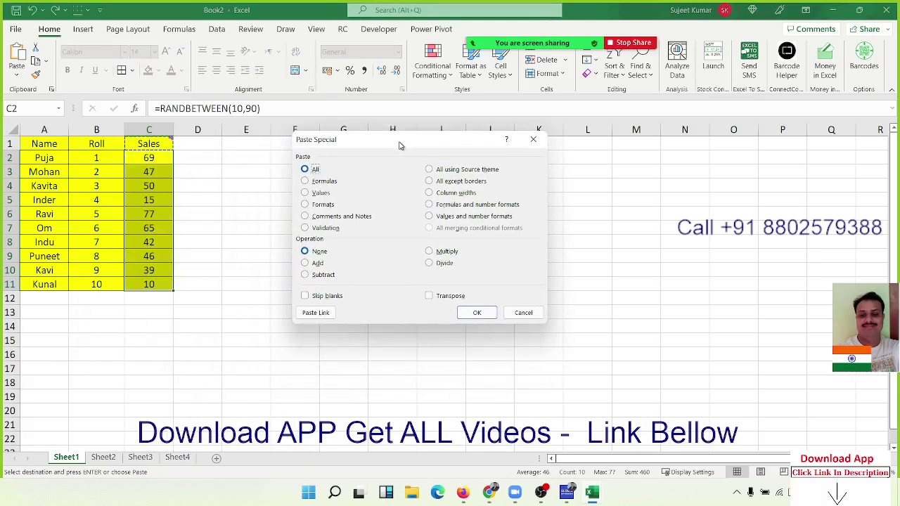
{"action": "left_click", "coordinate": [322, 217]}
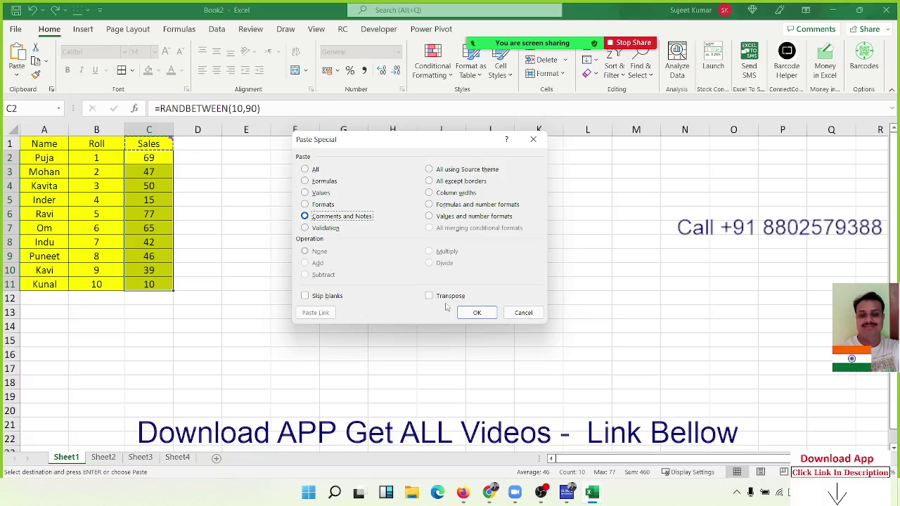
{"action": "left_click", "coordinate": [476, 313]}
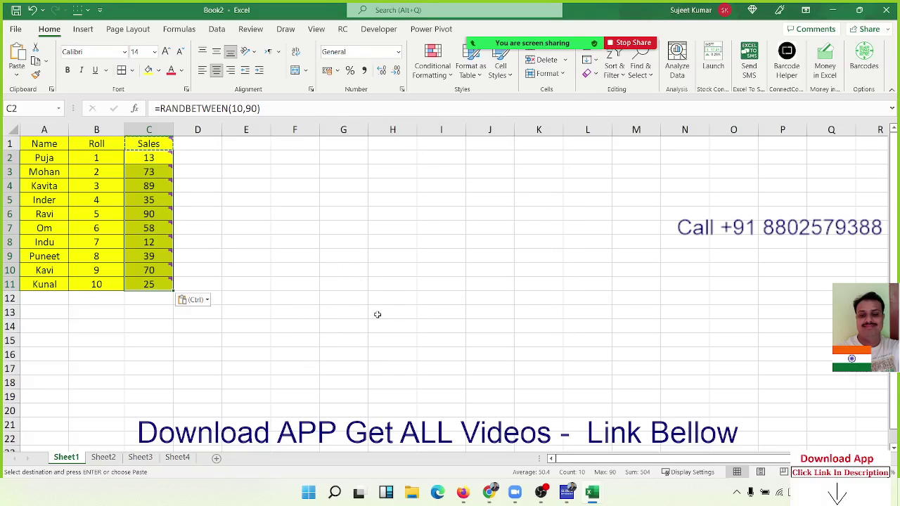
{"action": "left_click", "coordinate": [261, 259]}
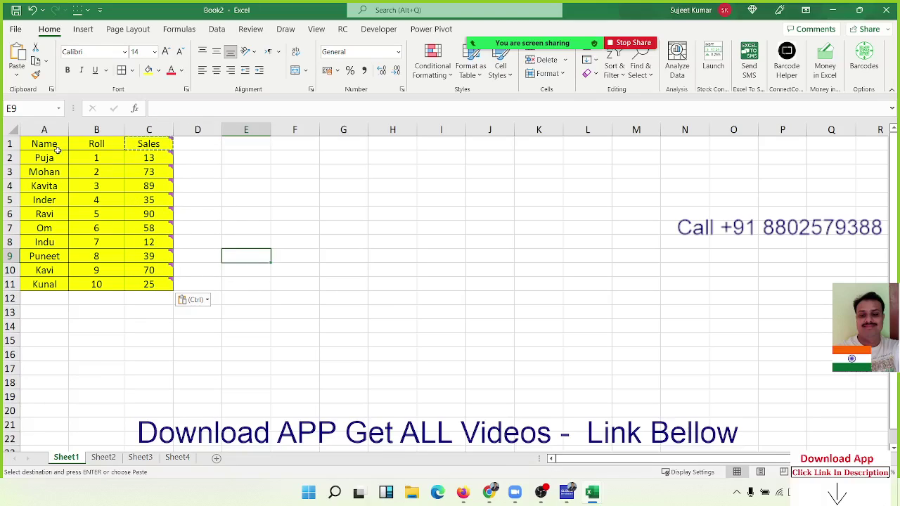
{"action": "left_click_drag", "start_coordinate": [58, 148], "coordinate": [149, 284]}
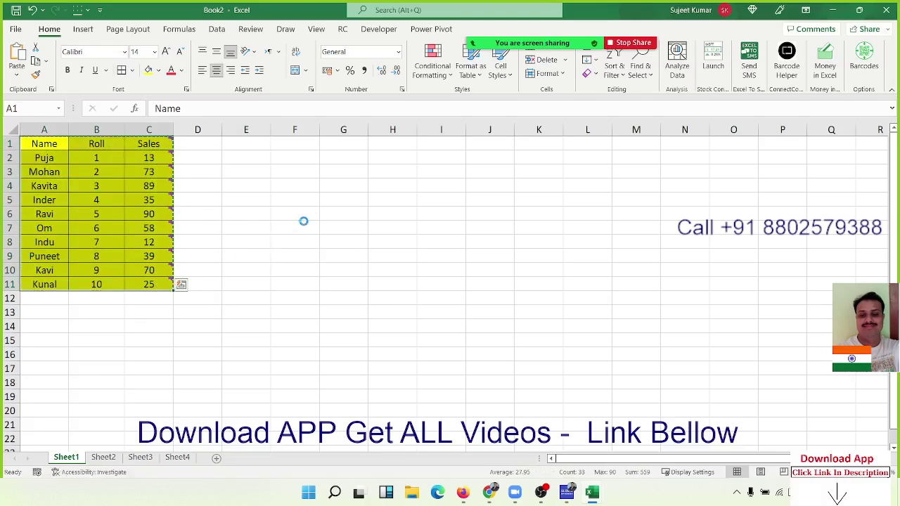
{"action": "left_click", "coordinate": [339, 158]}
{"action": "right_click", "coordinate": [339, 158]}
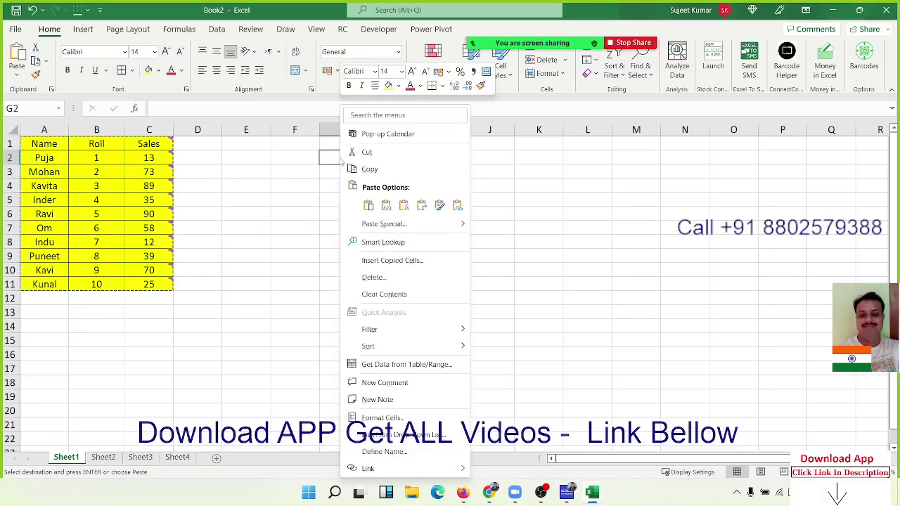
{"action": "left_click", "coordinate": [359, 223]}
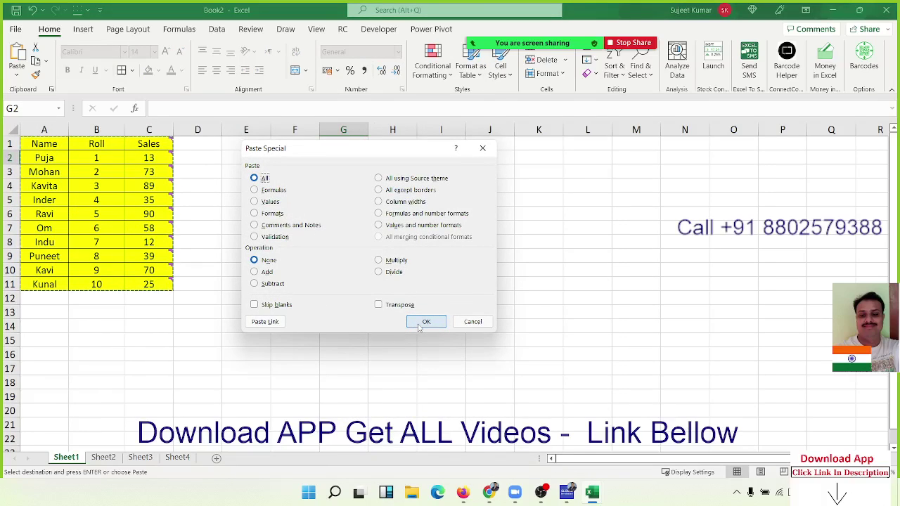
{"action": "left_click", "coordinate": [406, 192]}
{"action": "left_click", "coordinate": [427, 321]}
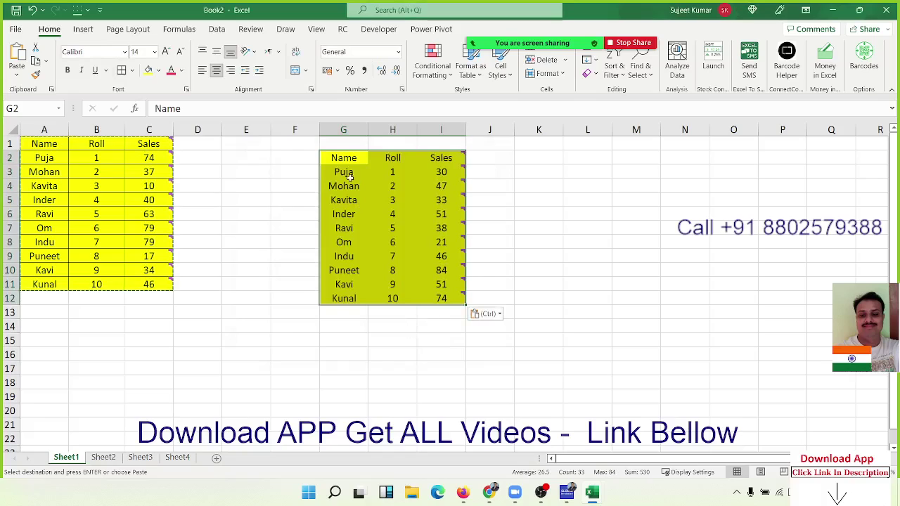
{"action": "left_click_drag", "start_coordinate": [343, 130], "coordinate": [437, 146]}
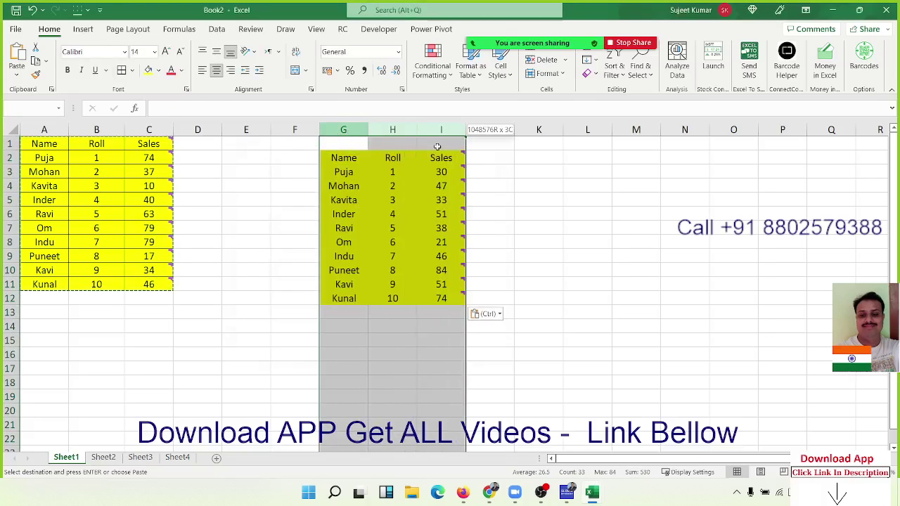
{"action": "key", "text": "Delete"}
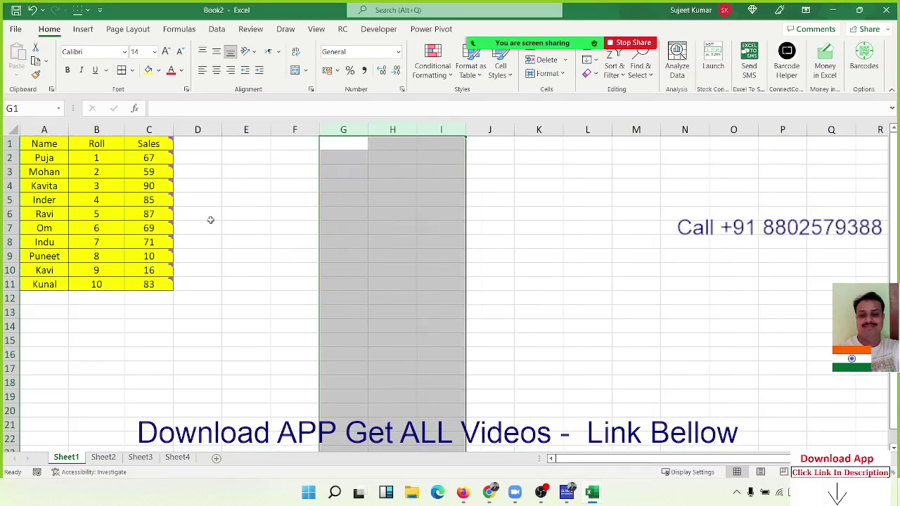
{"action": "left_click", "coordinate": [209, 218]}
{"action": "mouse_move", "coordinate": [141, 144]}
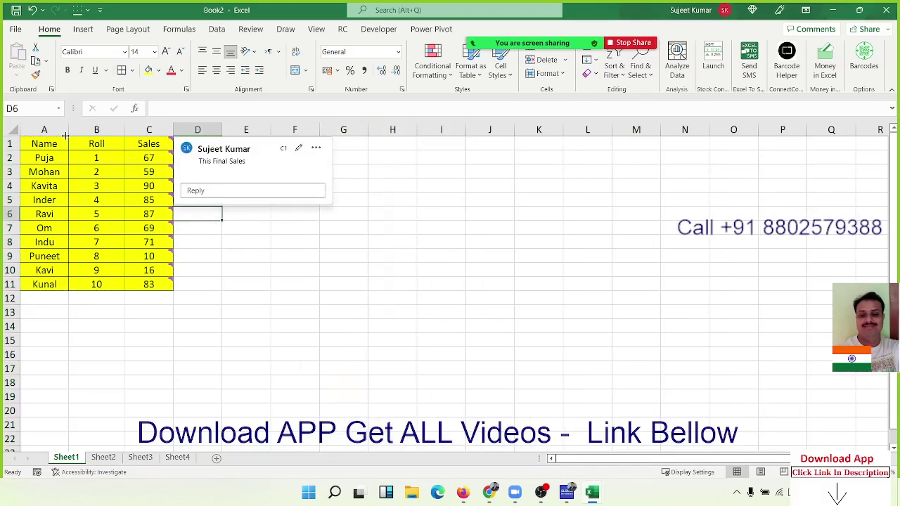
Step: AutoFit columns A, B and C to their contents
{"action": "double_click", "coordinate": [71, 127]}
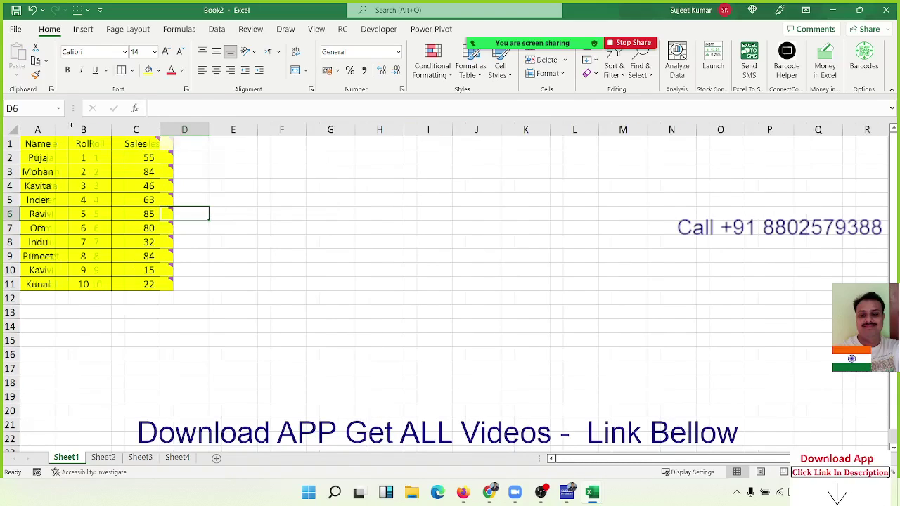
{"action": "double_click", "coordinate": [111, 131]}
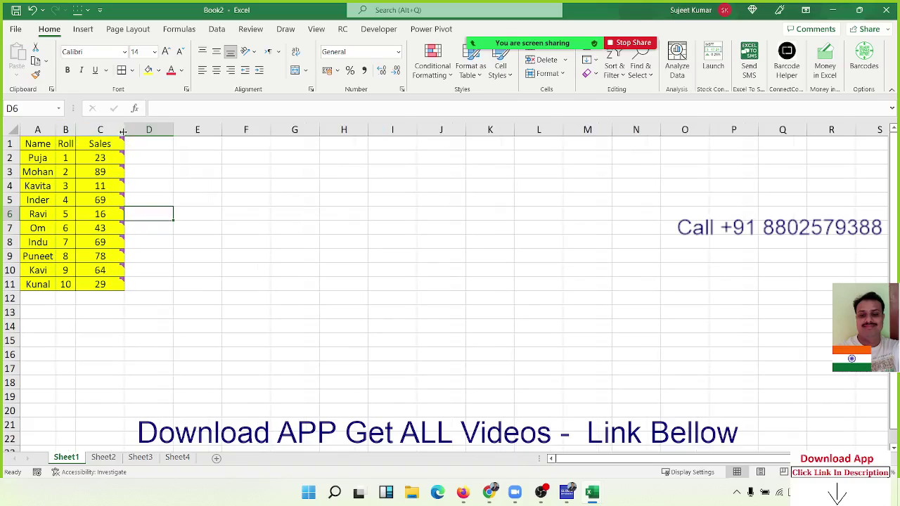
{"action": "double_click", "coordinate": [124, 130]}
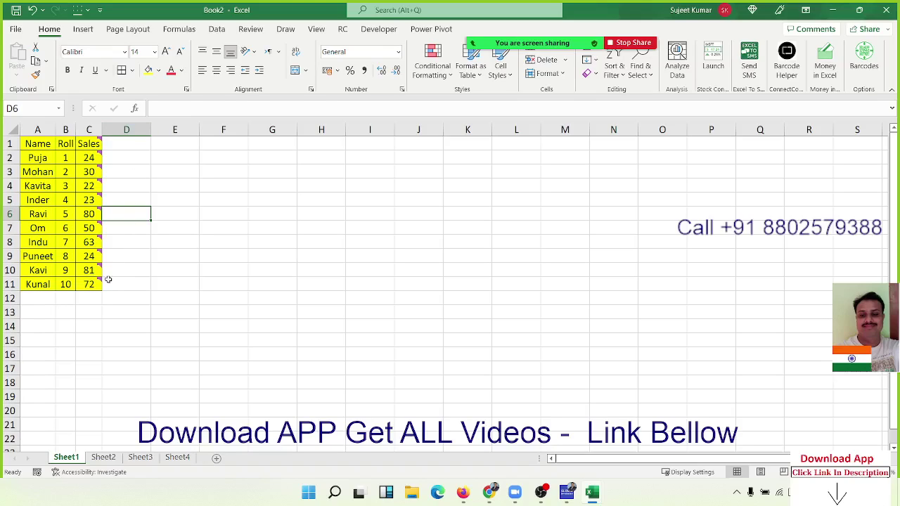
Step: Copy the Name/Roll/Sales table A1:C11 and paste it at H1
{"action": "left_click_drag", "start_coordinate": [99, 283], "coordinate": [46, 127]}
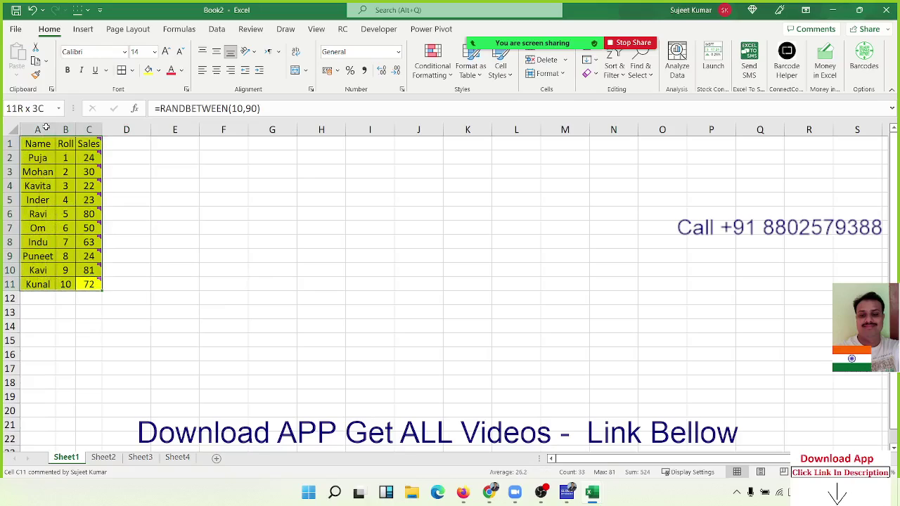
{"action": "key", "text": "ctrl+c"}
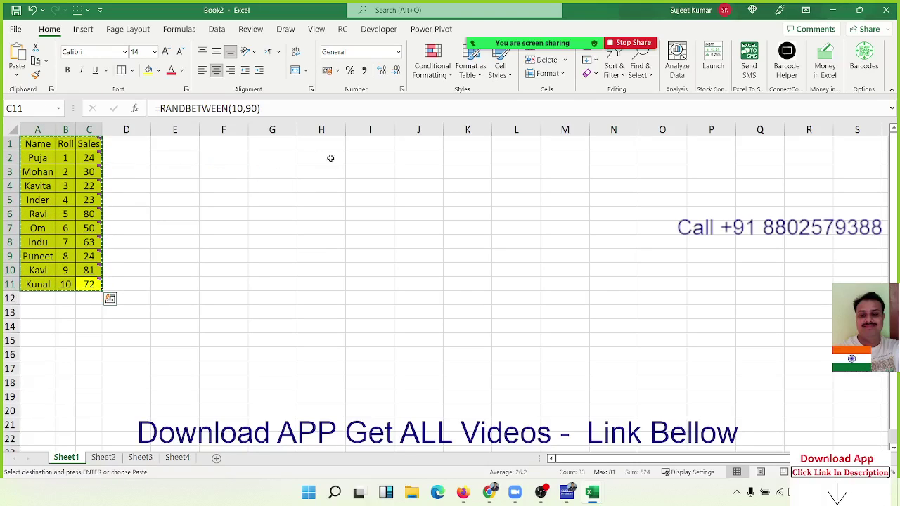
{"action": "left_click", "coordinate": [327, 150]}
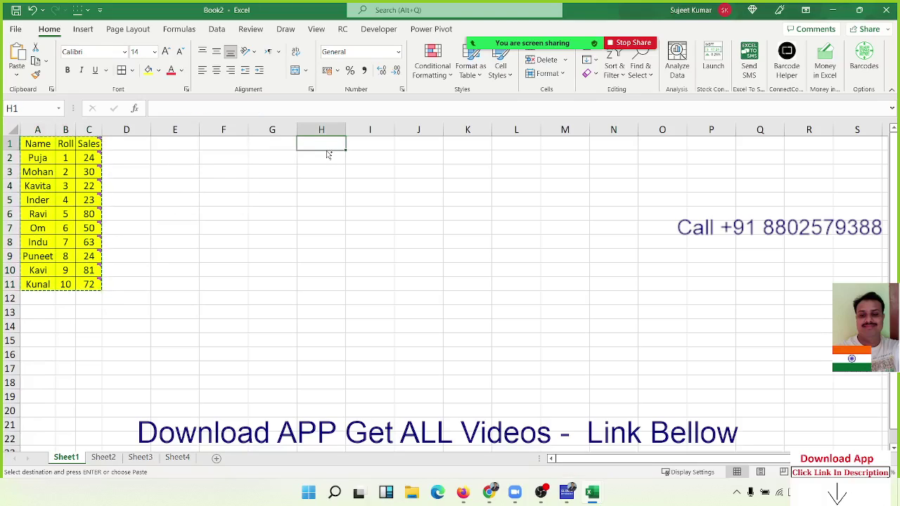
{"action": "key", "text": "ctrl+v"}
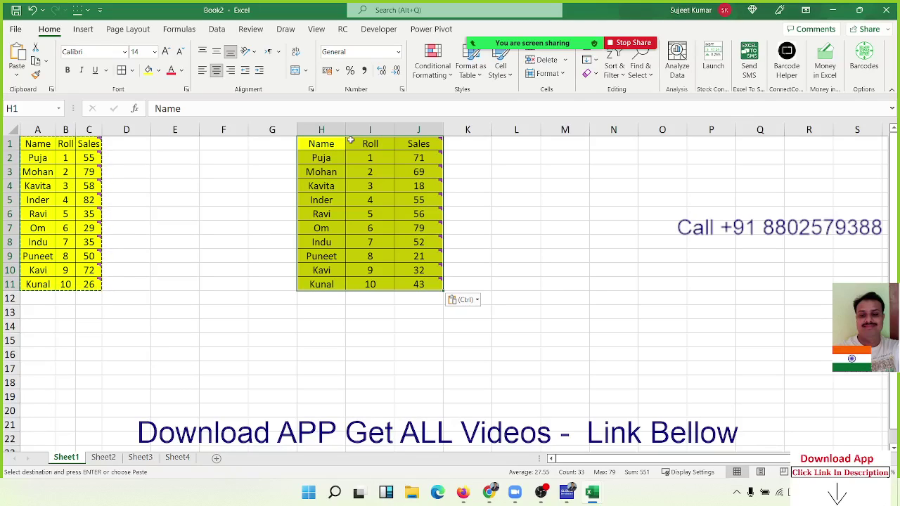
Step: Apply the source column widths to the pasted table in H:J via Paste Special
{"action": "right_click", "coordinate": [358, 165]}
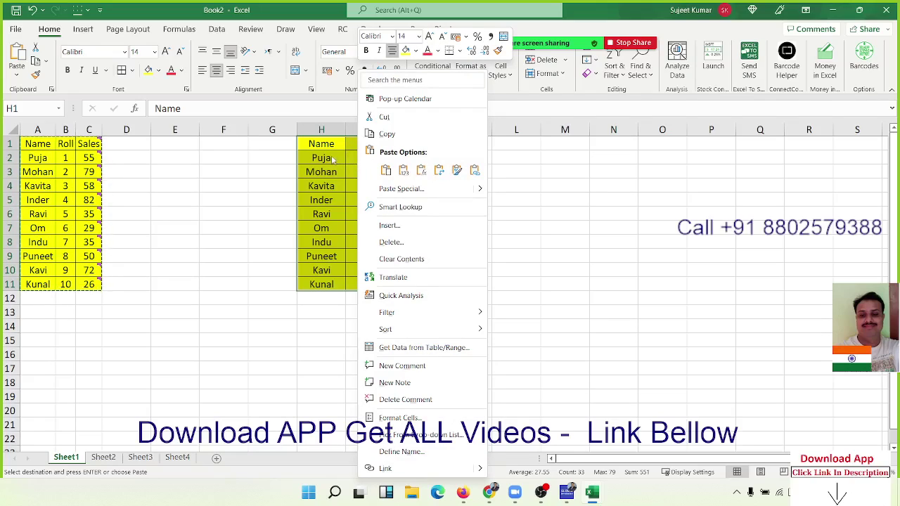
{"action": "left_click", "coordinate": [380, 189]}
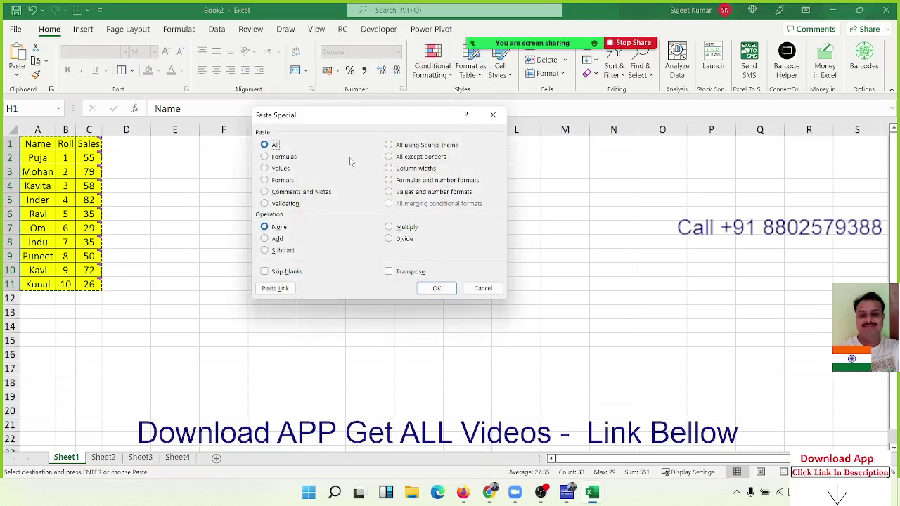
{"action": "left_click_drag", "start_coordinate": [325, 125], "coordinate": [546, 157]}
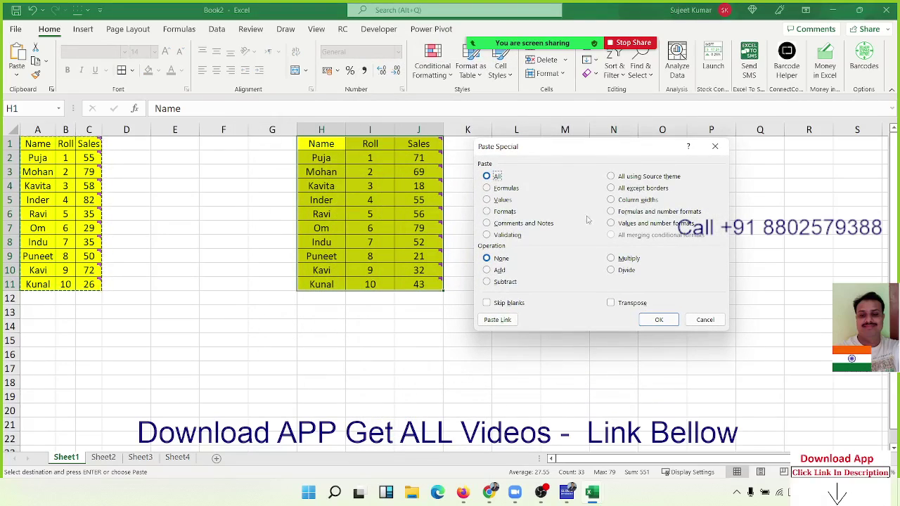
{"action": "left_click", "coordinate": [611, 200]}
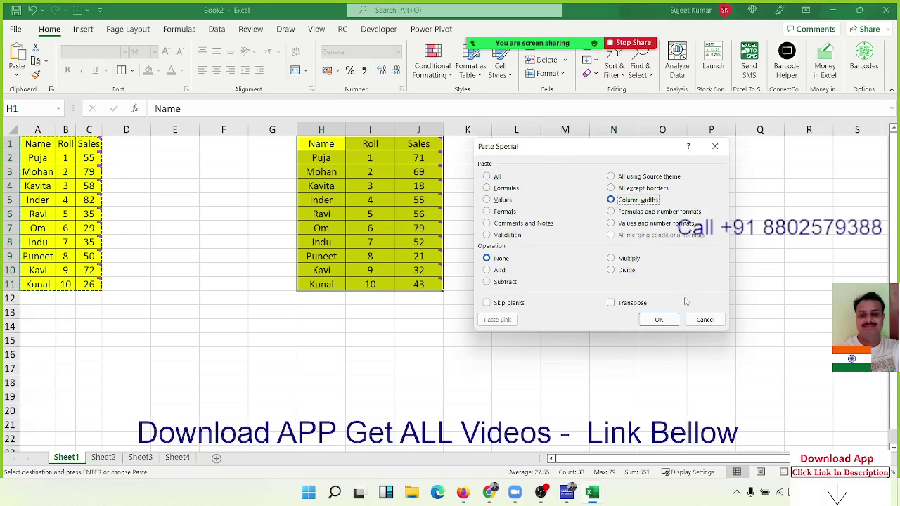
{"action": "left_click", "coordinate": [662, 320]}
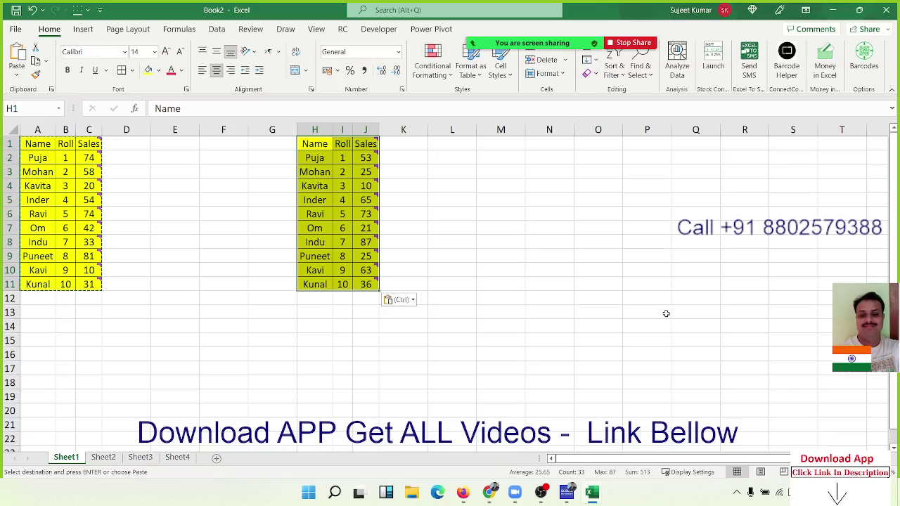
Step: Paste column widths at M1, paste the table there, then undo that paste
{"action": "left_click", "coordinate": [504, 143]}
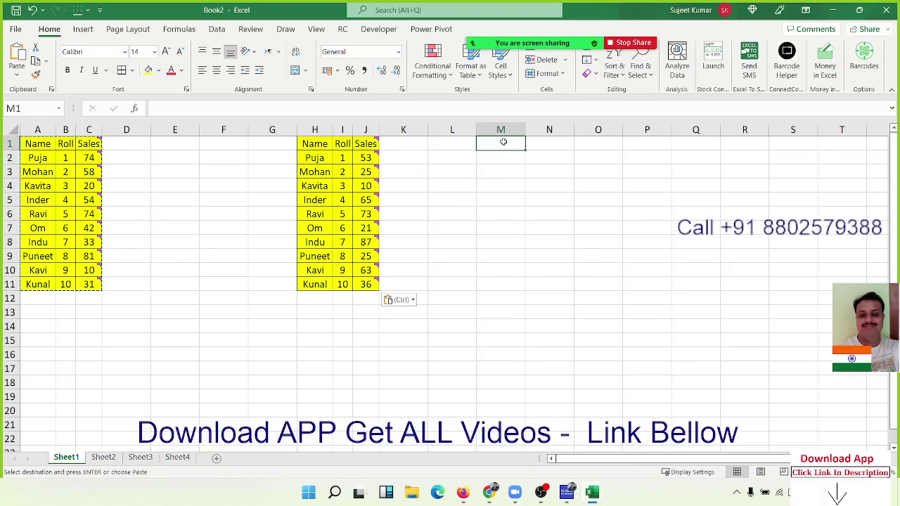
{"action": "right_click", "coordinate": [500, 145]}
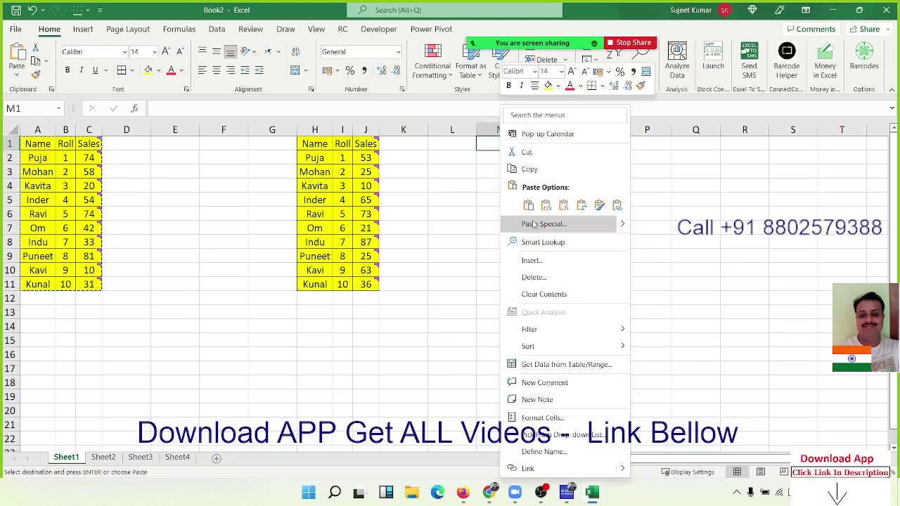
{"action": "left_click", "coordinate": [535, 224]}
{"action": "left_click", "coordinate": [560, 197]}
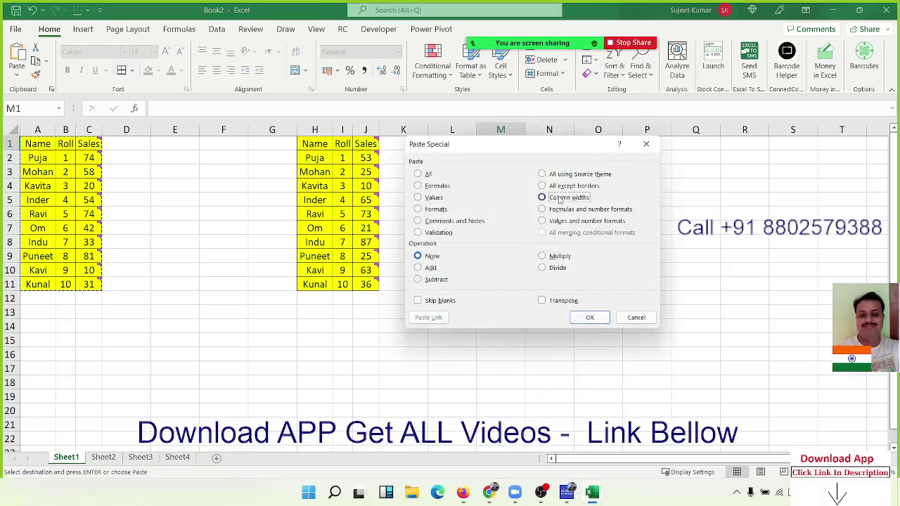
{"action": "left_click", "coordinate": [601, 320]}
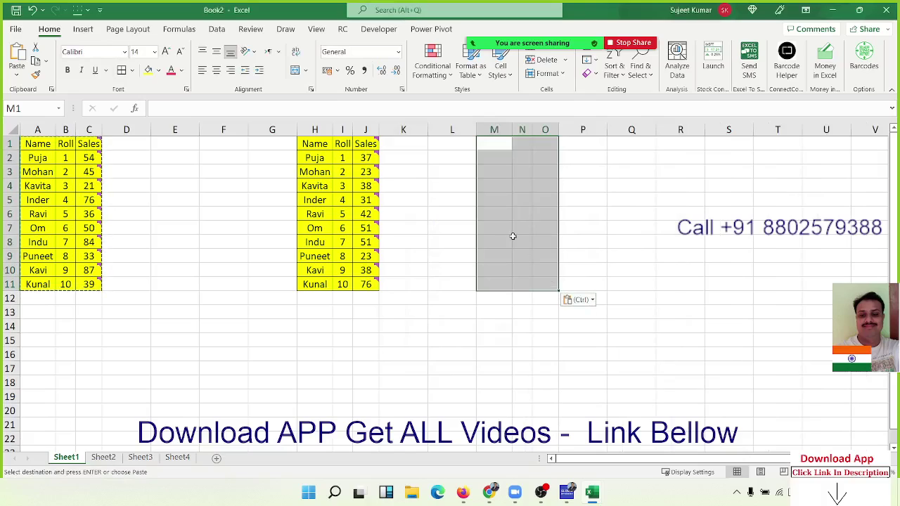
{"action": "key", "text": "ctrl+v"}
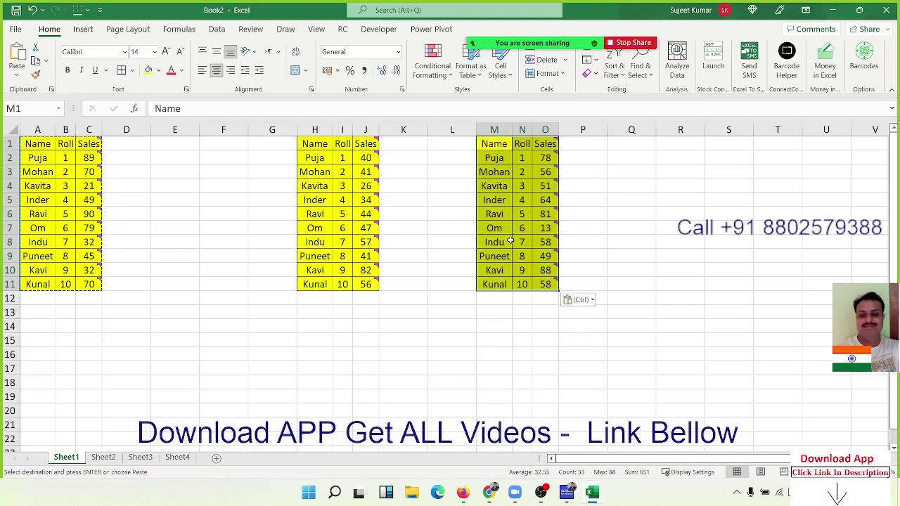
{"action": "key", "text": "ctrl+z"}
{"action": "key", "text": "ctrl+z"}
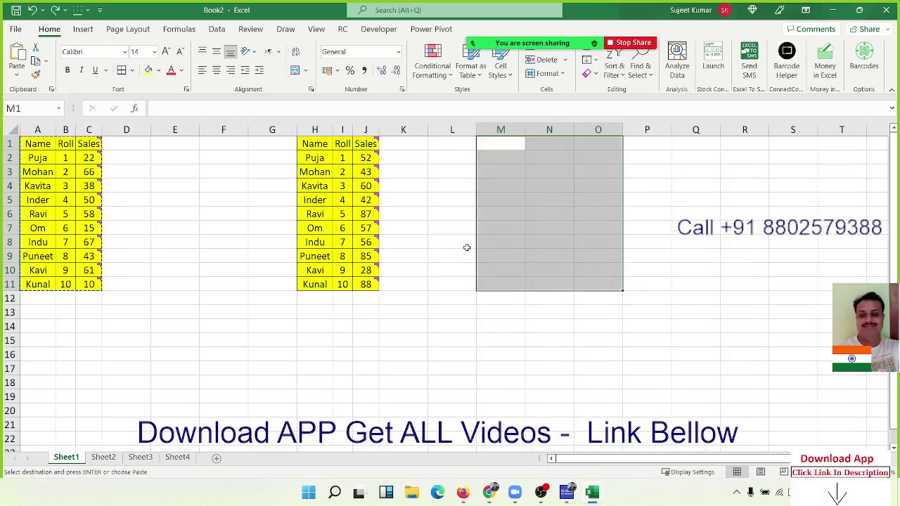
Step: Paste the table at M1 using Keep Source Column Widths, then deselect it
{"action": "left_click", "coordinate": [511, 228]}
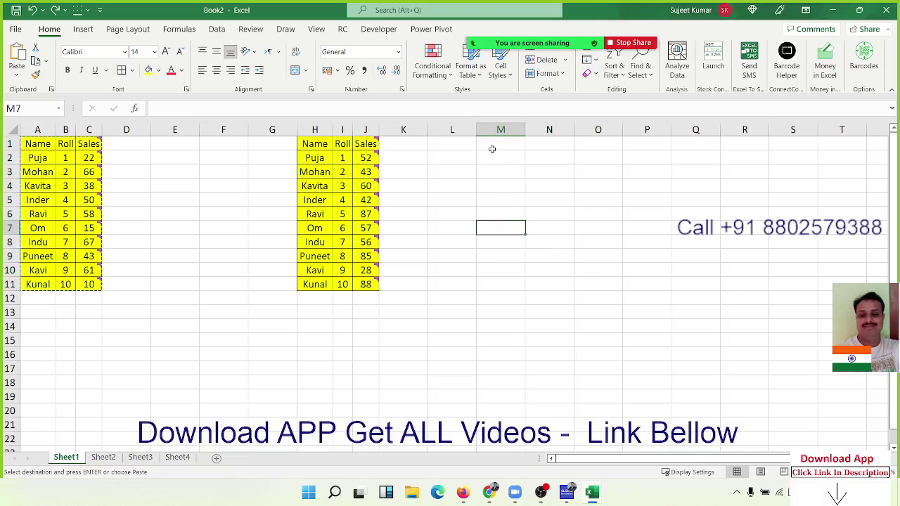
{"action": "left_click", "coordinate": [492, 149]}
{"action": "right_click", "coordinate": [492, 149]}
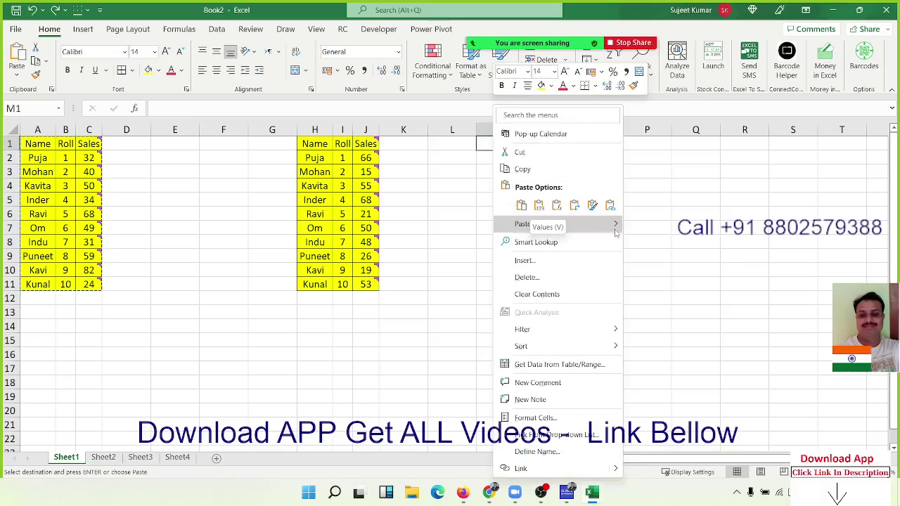
{"action": "mouse_move", "coordinate": [616, 226]}
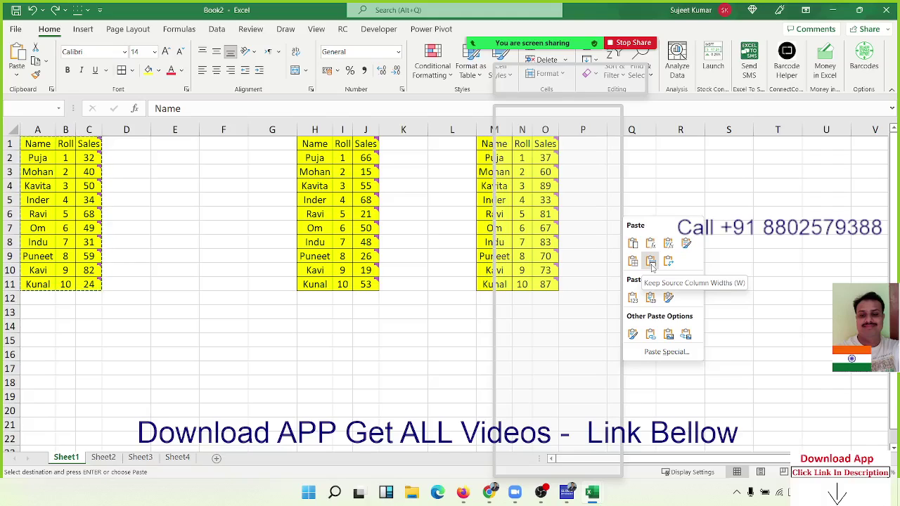
{"action": "left_click", "coordinate": [651, 263]}
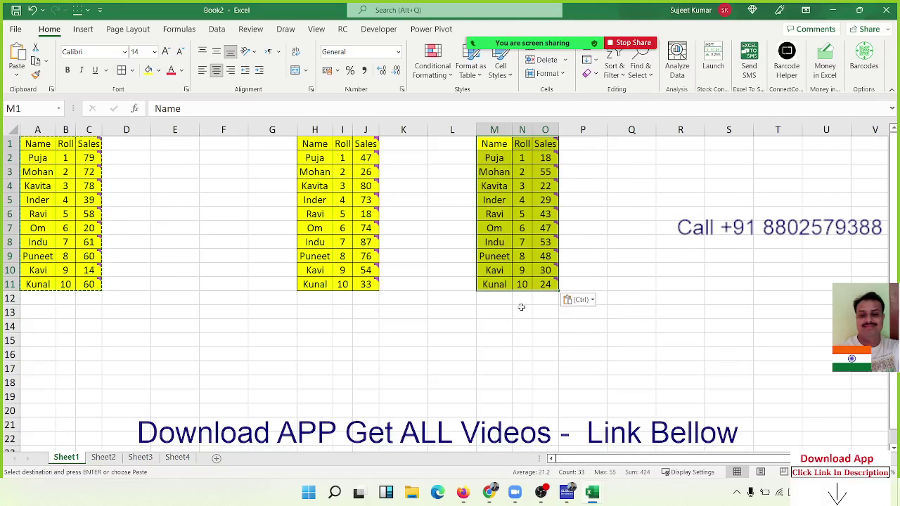
{"action": "left_click", "coordinate": [204, 188]}
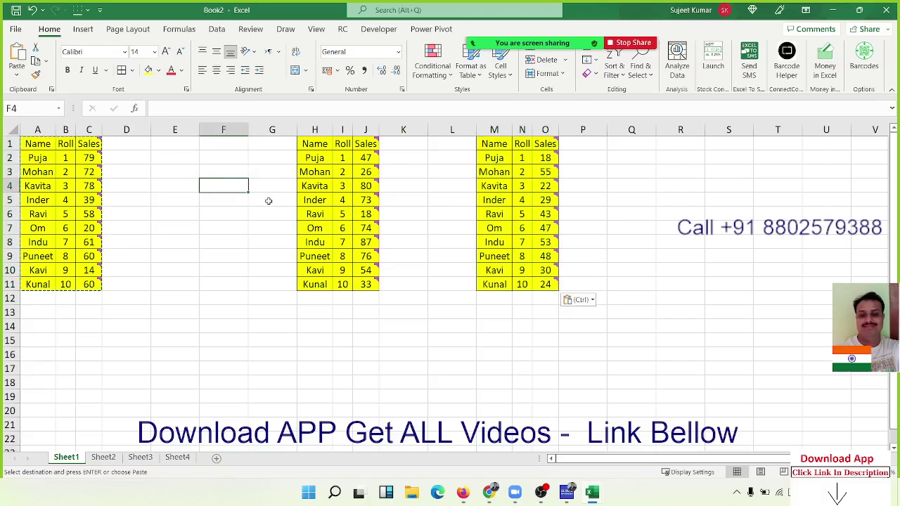
Step: Select column headers G to O and delete those columns
{"action": "mouse_move", "coordinate": [545, 242]}
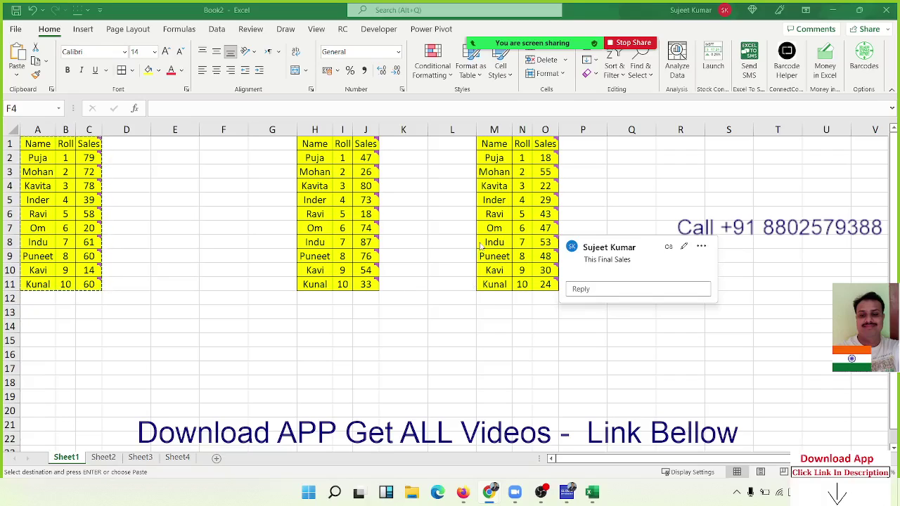
{"action": "left_click_drag", "start_coordinate": [280, 129], "coordinate": [552, 130]}
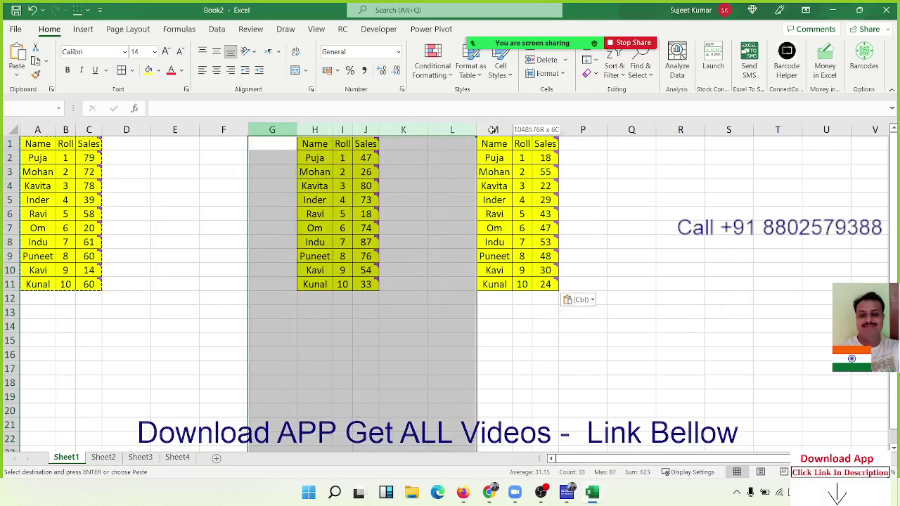
{"action": "right_click", "coordinate": [555, 133]}
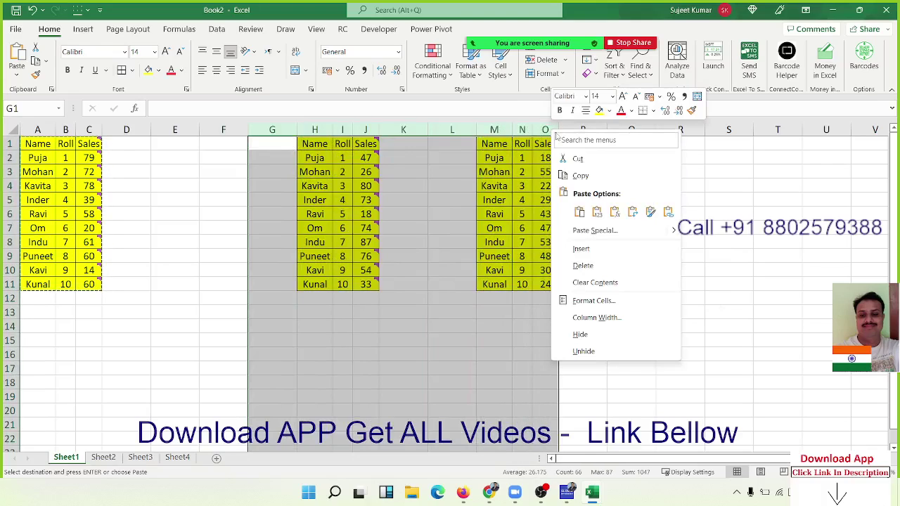
{"action": "left_click", "coordinate": [595, 266]}
Step: Add a Date heading in D1 and fill D2:D11 with 01-Oct to 10-Oct
{"action": "left_click", "coordinate": [150, 144]}
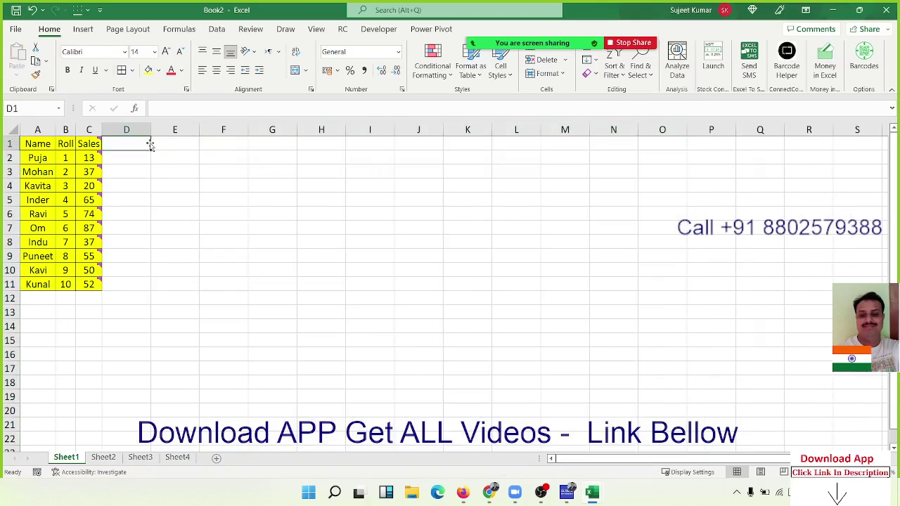
{"action": "type", "text": "Date"}
{"action": "key", "text": "Return"}
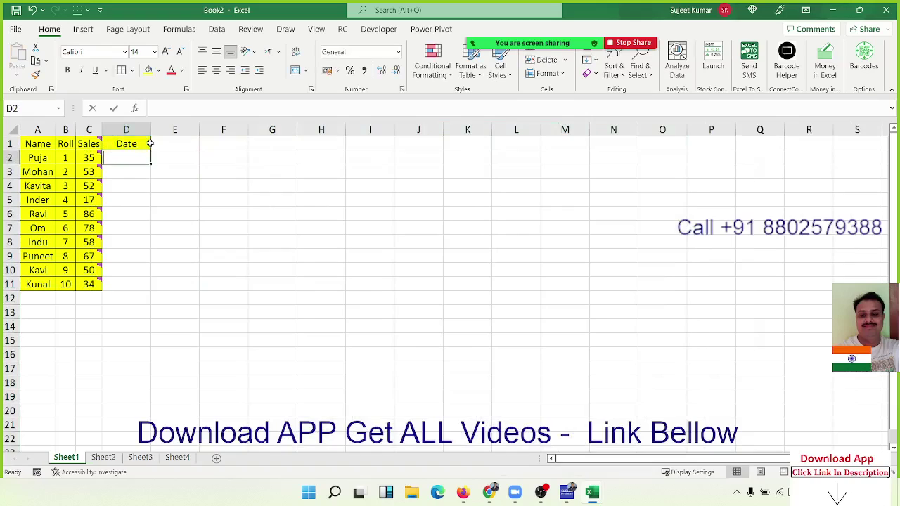
{"action": "type", "text": "1/10"}
{"action": "key", "text": "Return"}
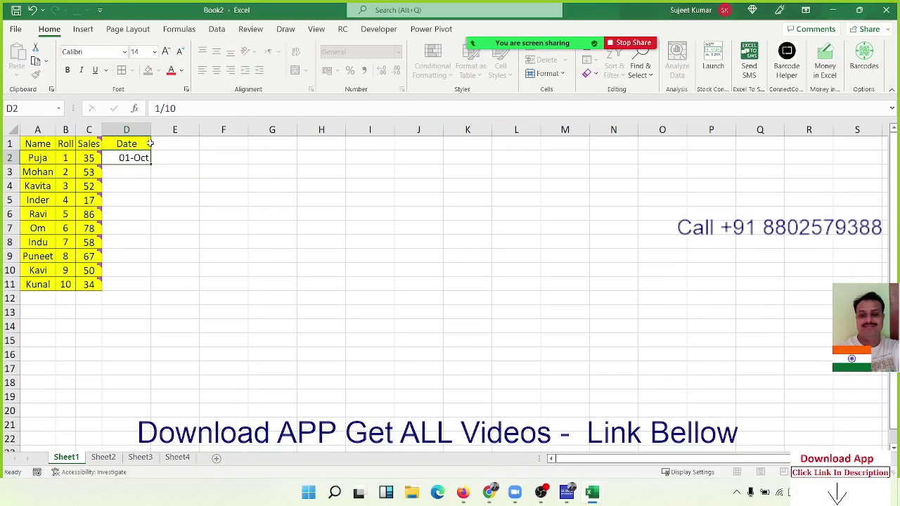
{"action": "key", "text": "Up"}
{"action": "left_click_drag", "start_coordinate": [152, 157], "coordinate": [150, 288]}
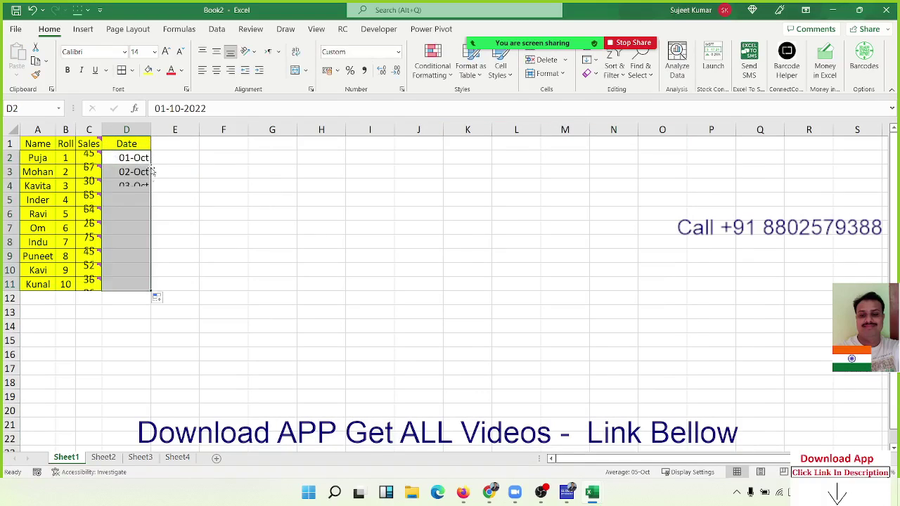
Step: Colour the dates yellow and paste them into G2 as values
{"action": "left_click", "coordinate": [148, 69]}
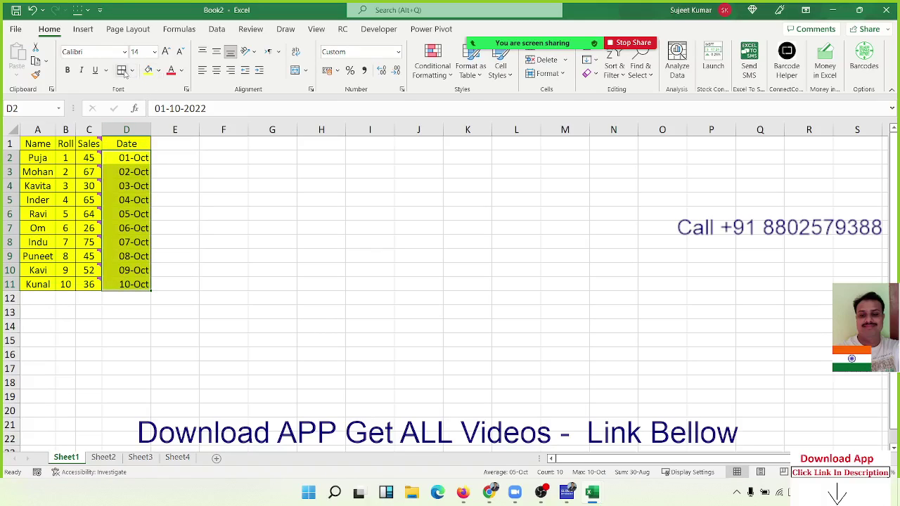
{"action": "key", "text": "ctrl+c"}
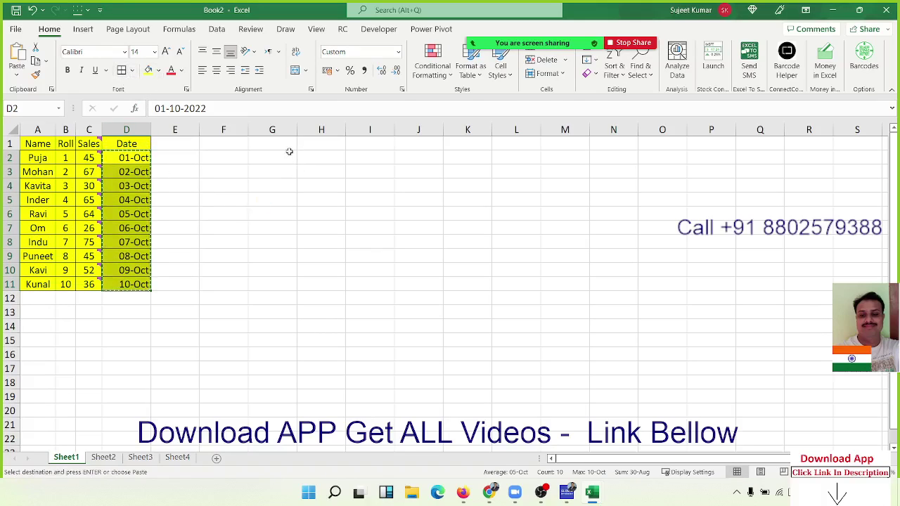
{"action": "right_click", "coordinate": [290, 158]}
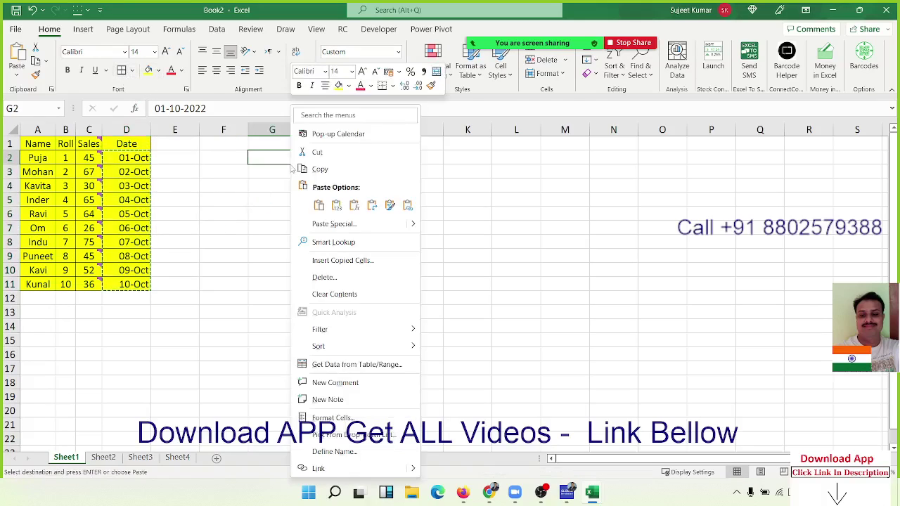
{"action": "left_click", "coordinate": [336, 208]}
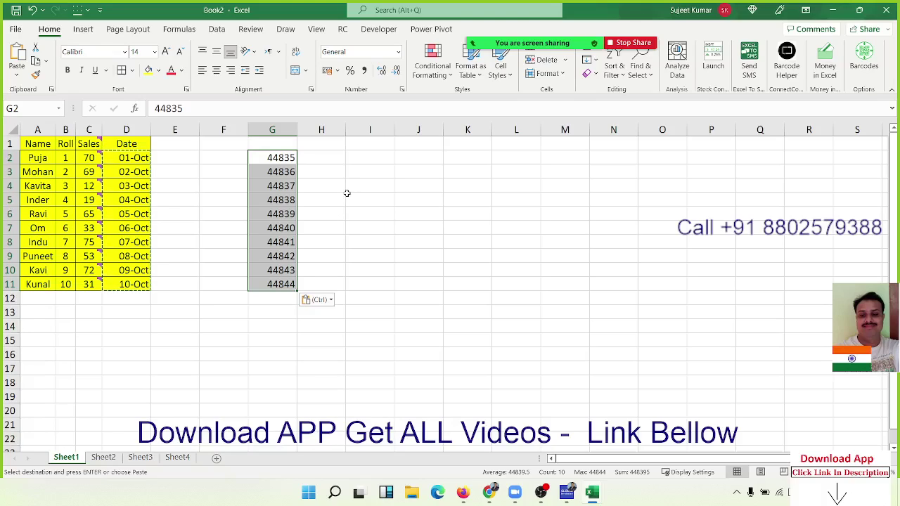
Step: Enter 1 in J5 and format it as Long Date
{"action": "left_click", "coordinate": [405, 202]}
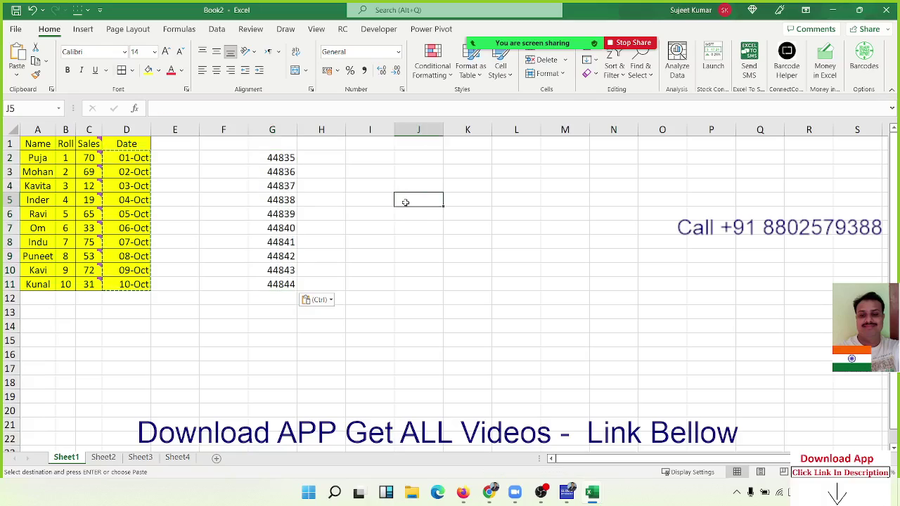
{"action": "type", "text": "1"}
{"action": "key", "text": "Return"}
{"action": "left_click", "coordinate": [405, 203]}
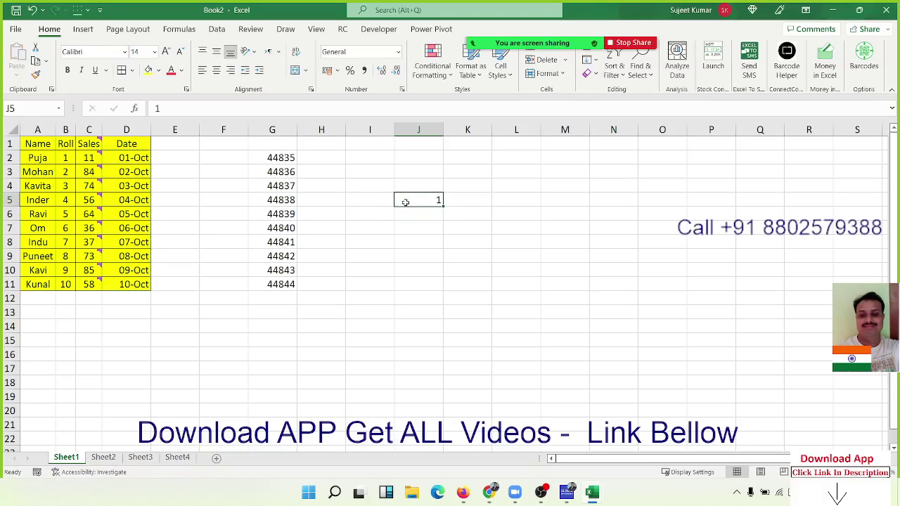
{"action": "left_click", "coordinate": [398, 52]}
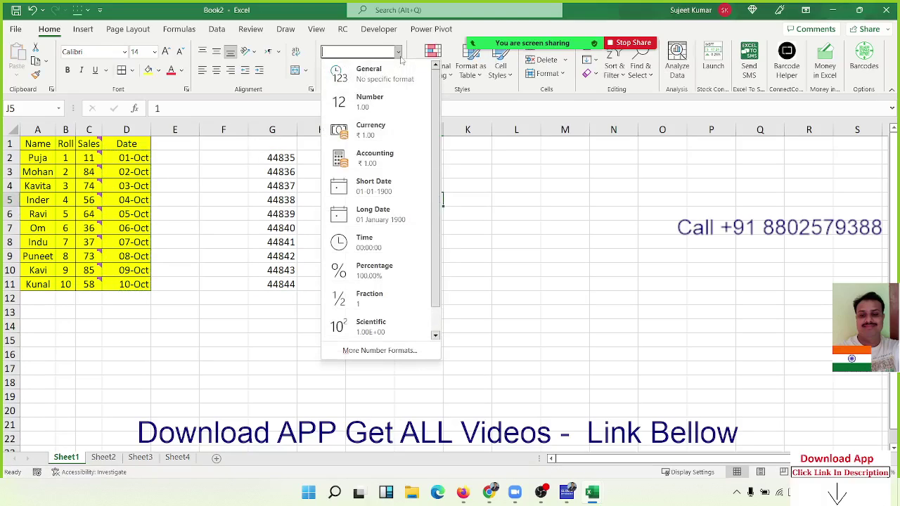
{"action": "left_click", "coordinate": [394, 214]}
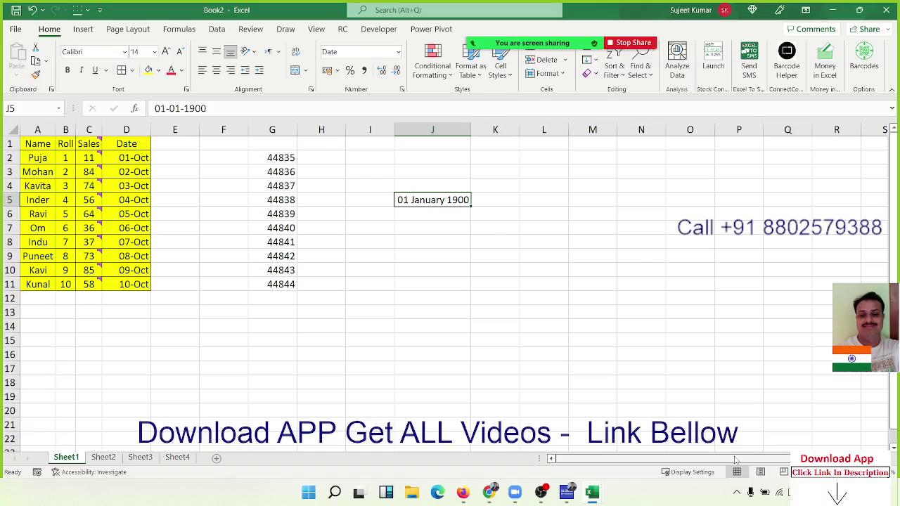
Step: Enter 32, 367 and then 44835 in J5 to see each as a date
{"action": "type", "text": "32"}
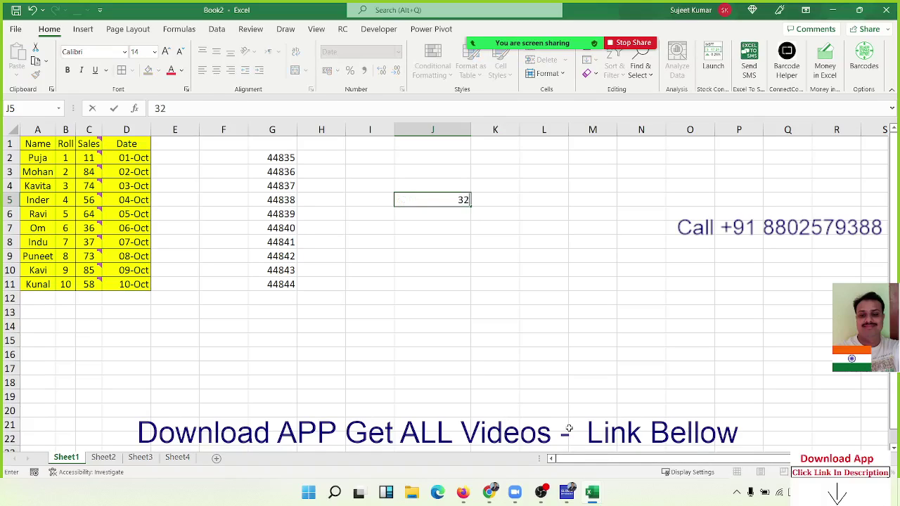
{"action": "key", "text": "Return"}
{"action": "key", "text": "Up"}
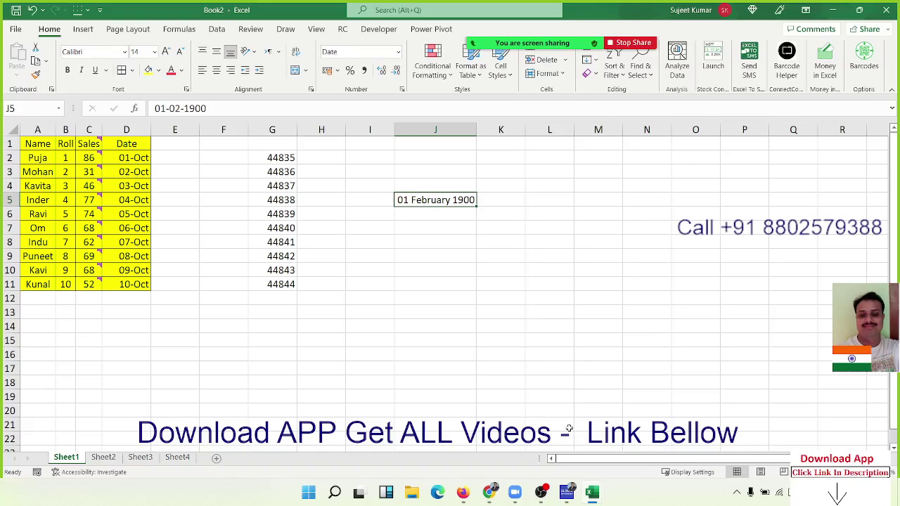
{"action": "type", "text": "367"}
{"action": "key", "text": "Return"}
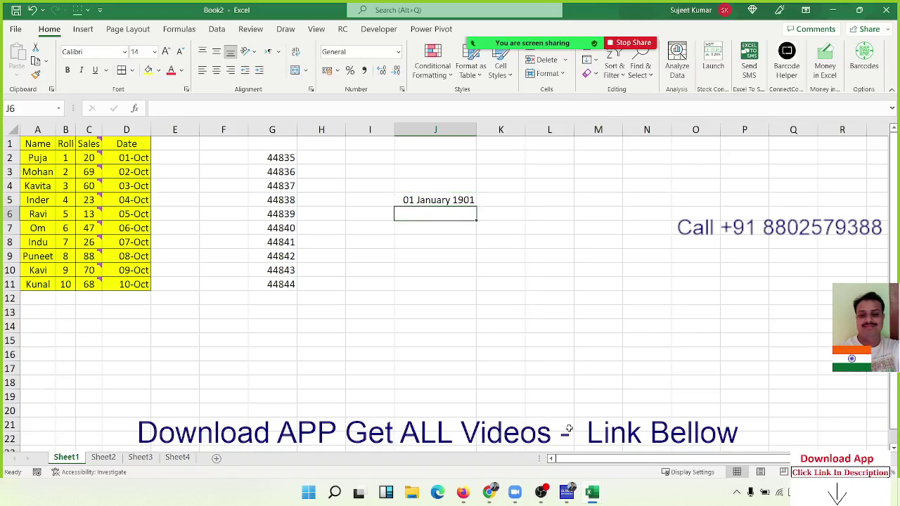
{"action": "key", "text": "Up"}
{"action": "type", "text": "44"}
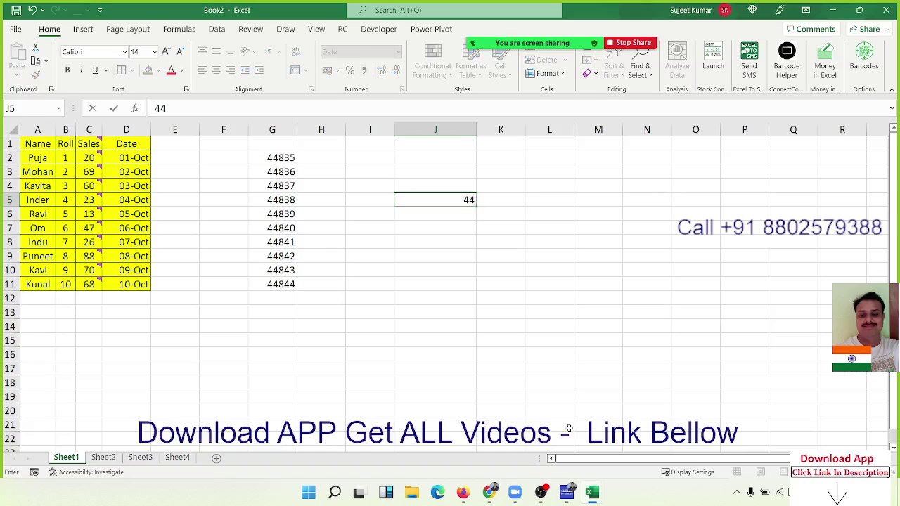
{"action": "type", "text": "835"}
{"action": "key", "text": "Return"}
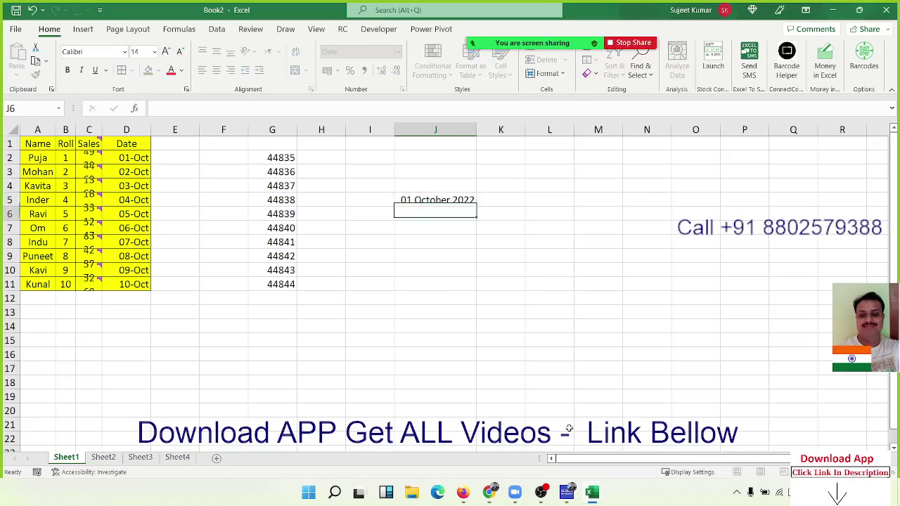
{"action": "key", "text": "Up"}
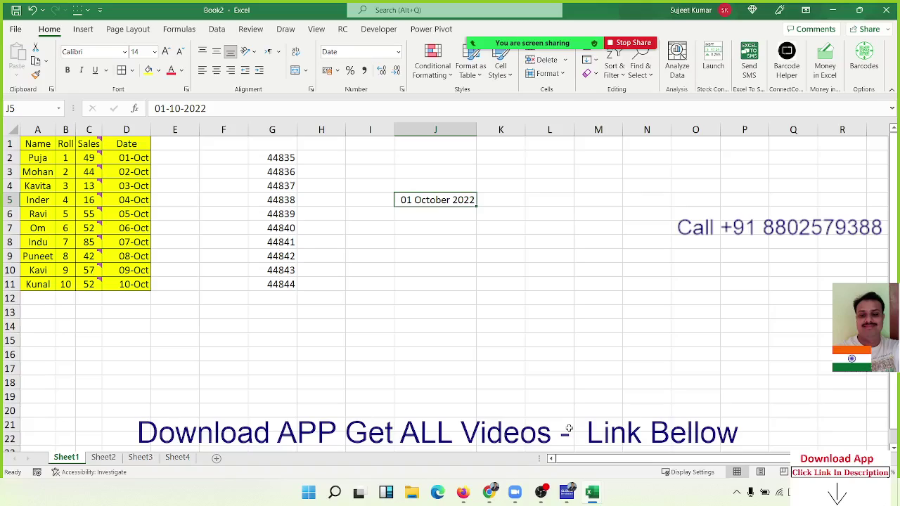
Step: Check G2's serial value, then re-enter 1 in J5 so it reads 01 January 1900
{"action": "left_click", "coordinate": [287, 159]}
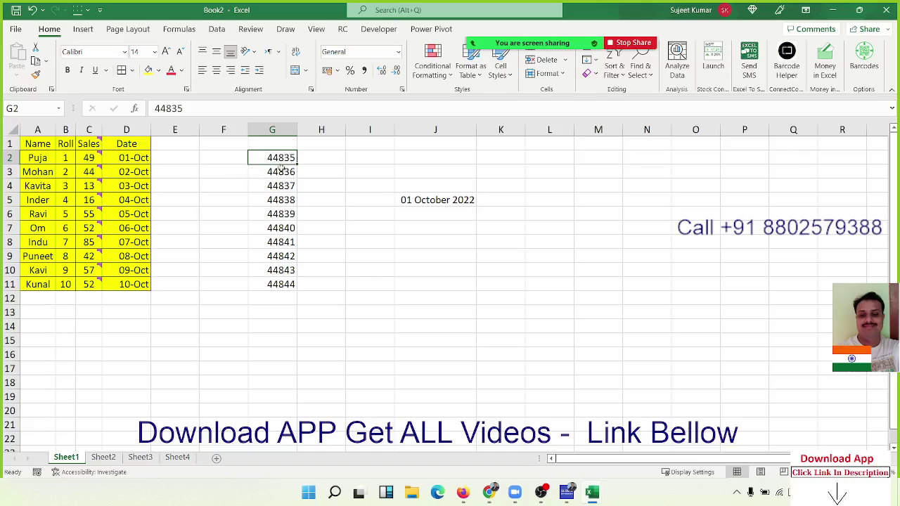
{"action": "left_click", "coordinate": [433, 206]}
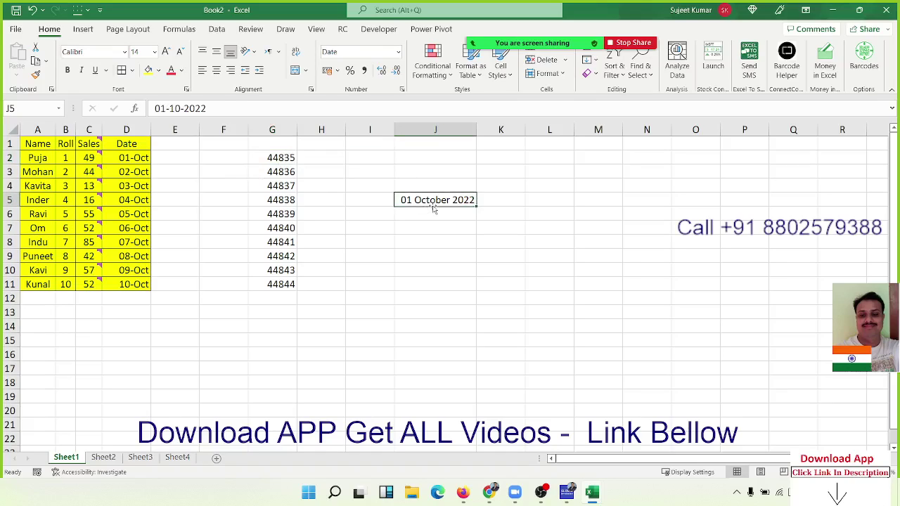
{"action": "type", "text": "1"}
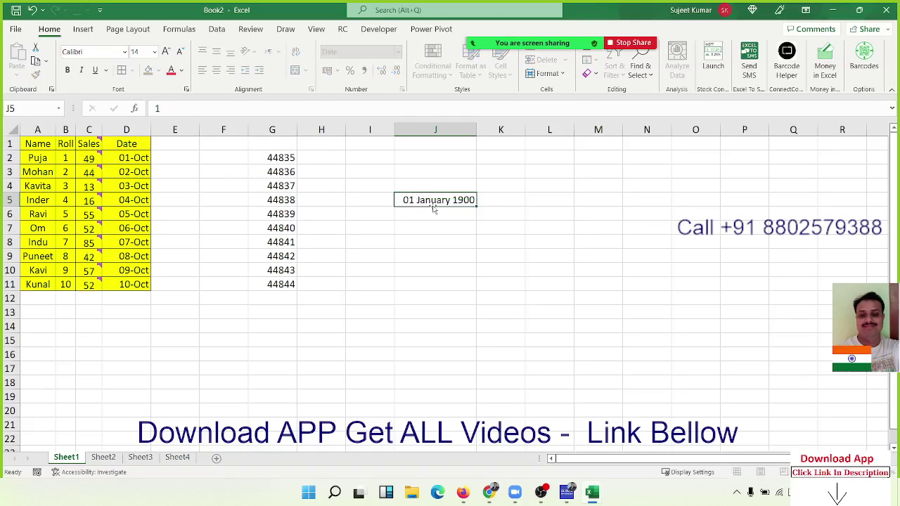
{"action": "key", "text": "Return"}
{"action": "left_click", "coordinate": [434, 205]}
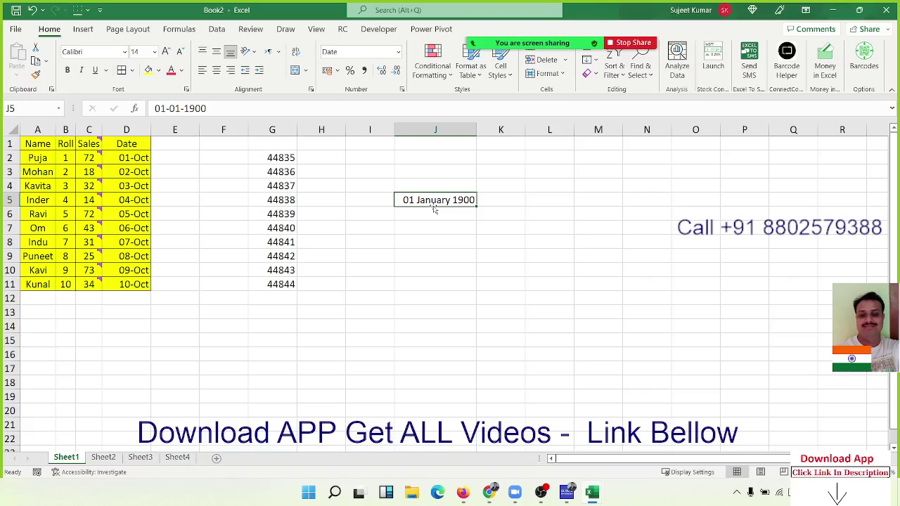
{"action": "left_click", "coordinate": [368, 231]}
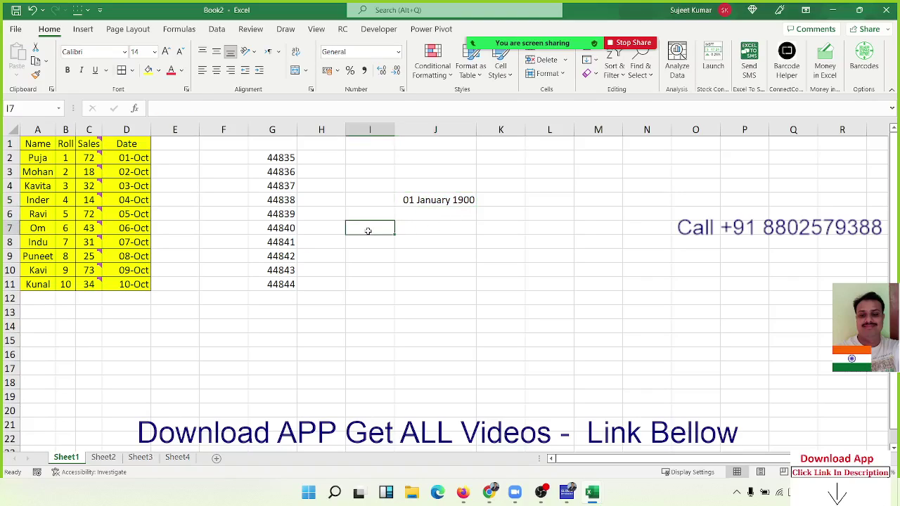
Step: Enter 13/10 in I7 and switch it to General format to show 44847
{"action": "type", "text": "13/"}
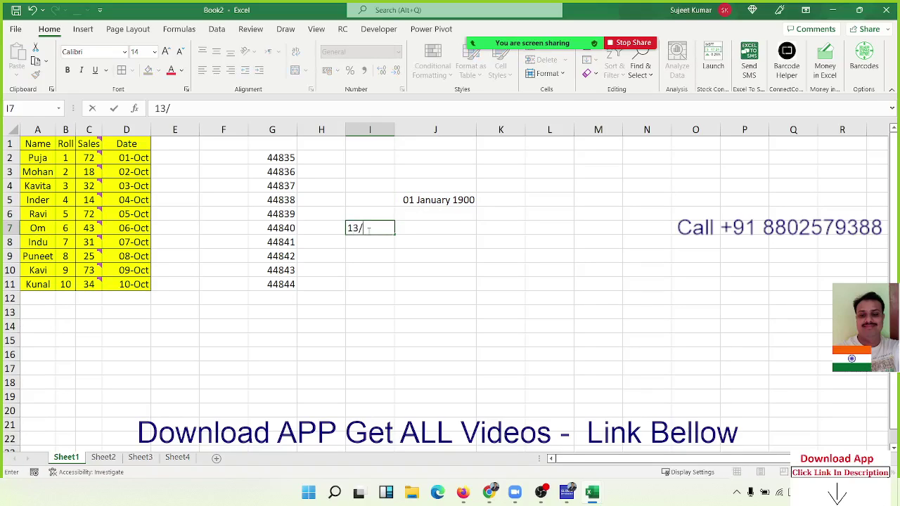
{"action": "type", "text": "10"}
{"action": "key", "text": "Return"}
{"action": "left_click", "coordinate": [367, 230]}
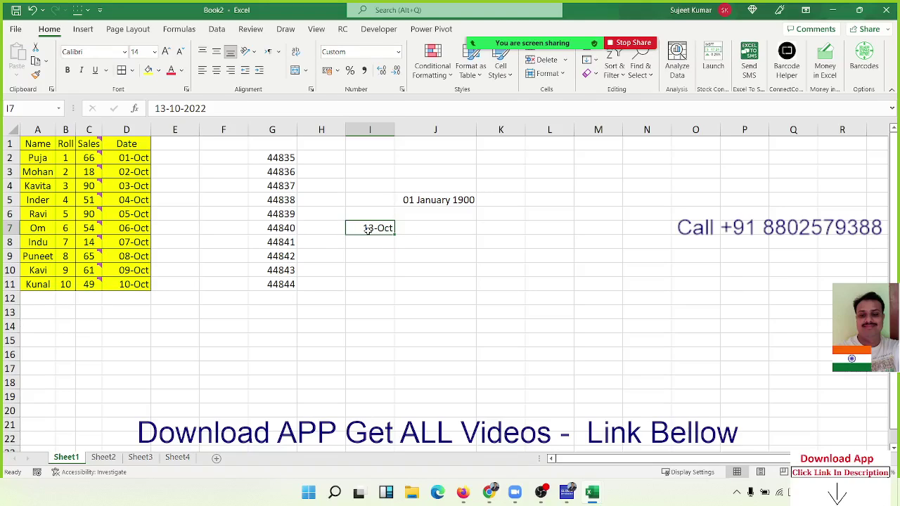
{"action": "left_click", "coordinate": [398, 52]}
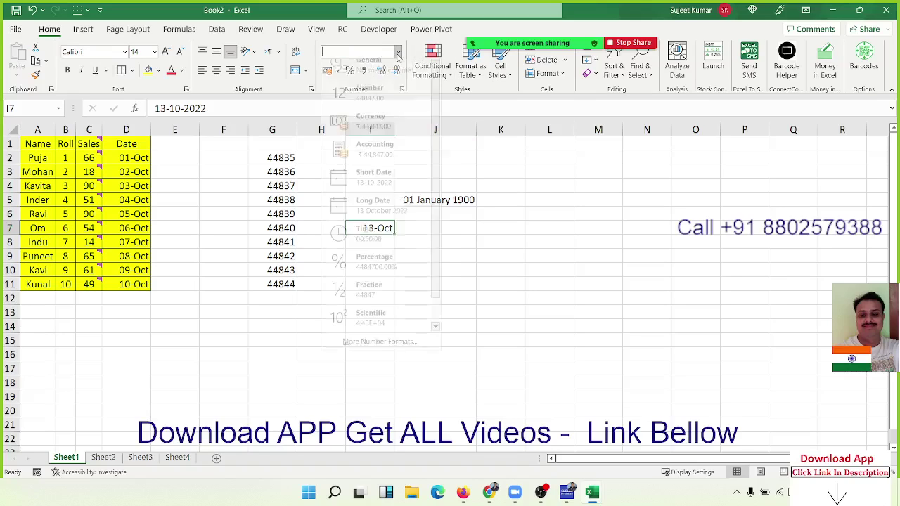
{"action": "left_click", "coordinate": [542, 233]}
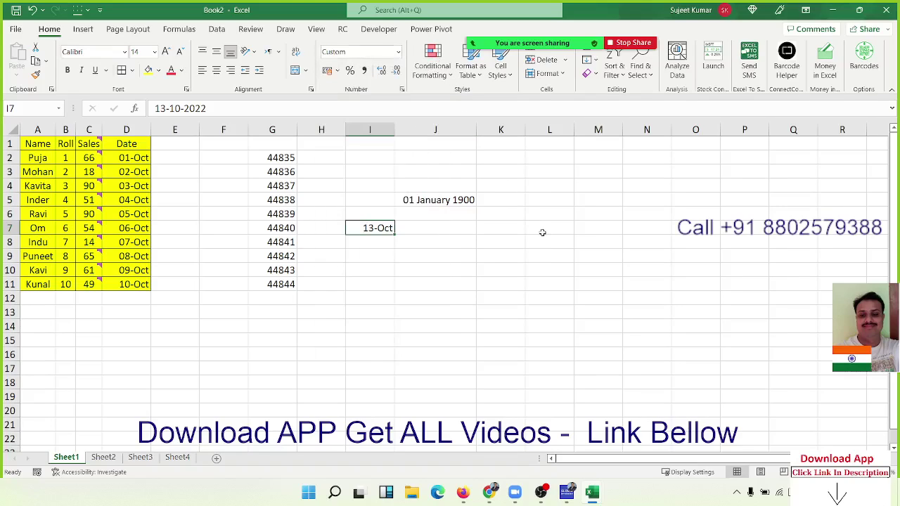
{"action": "left_click", "coordinate": [398, 53]}
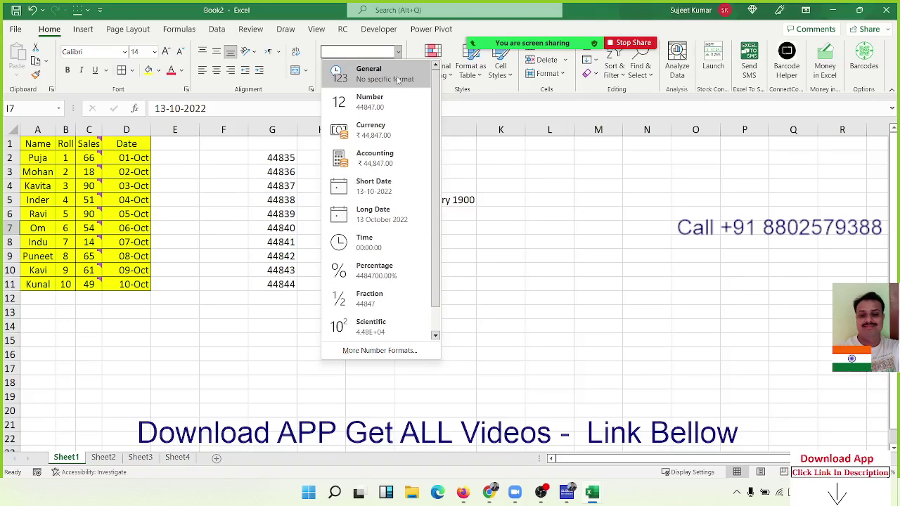
{"action": "left_click", "coordinate": [398, 81]}
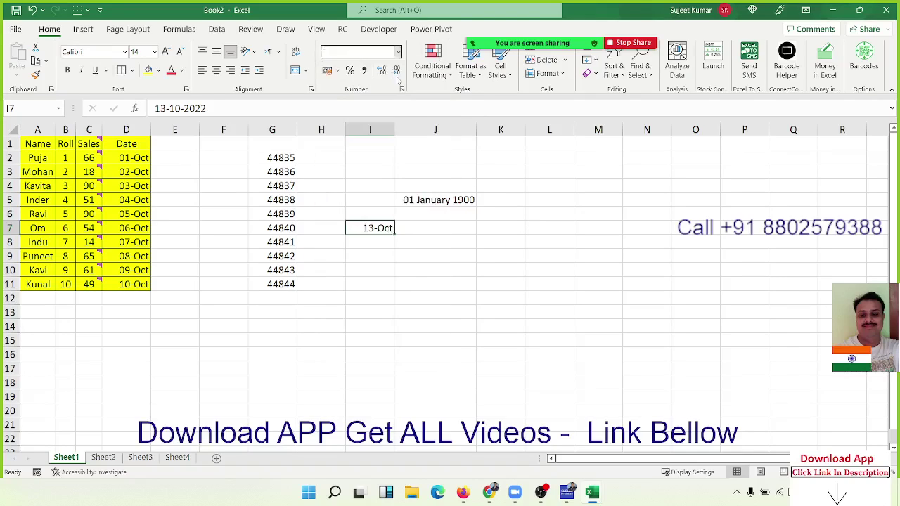
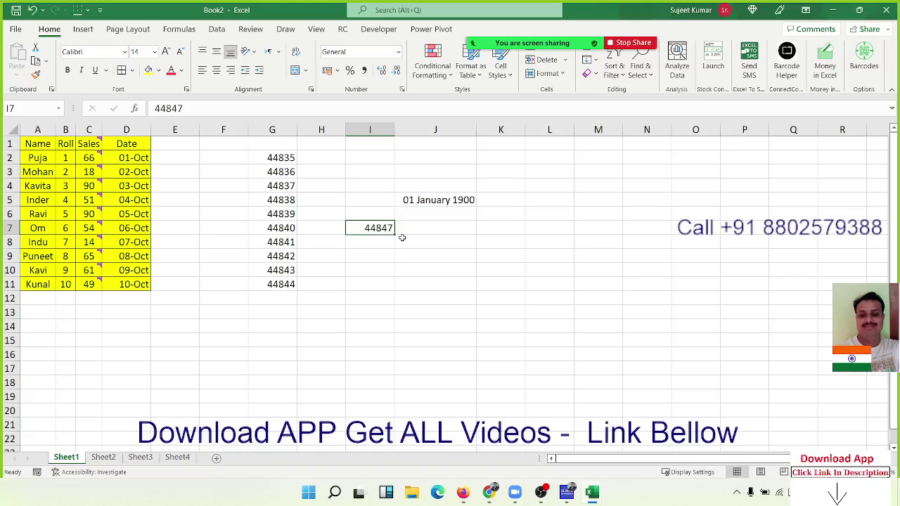
Step: Apply the Long Date format to I7 so it reads 13 October 2022
{"action": "left_click", "coordinate": [398, 51]}
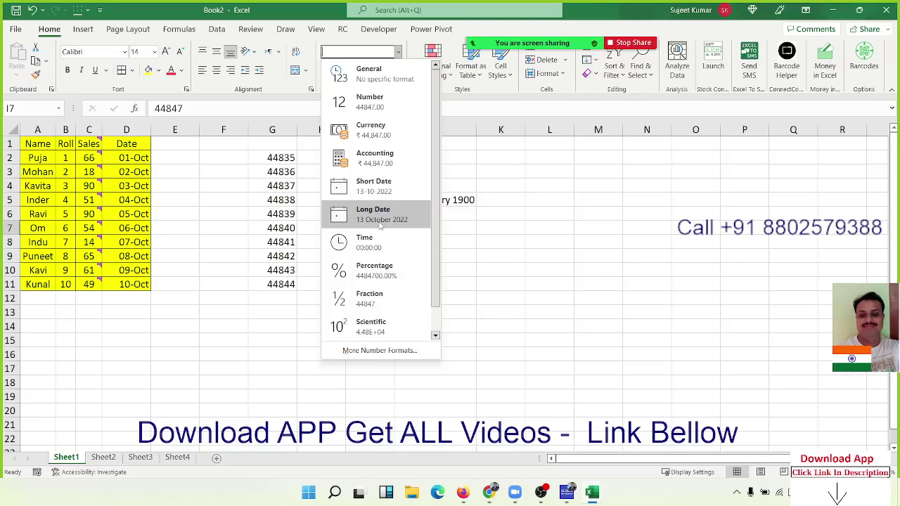
{"action": "left_click", "coordinate": [380, 222]}
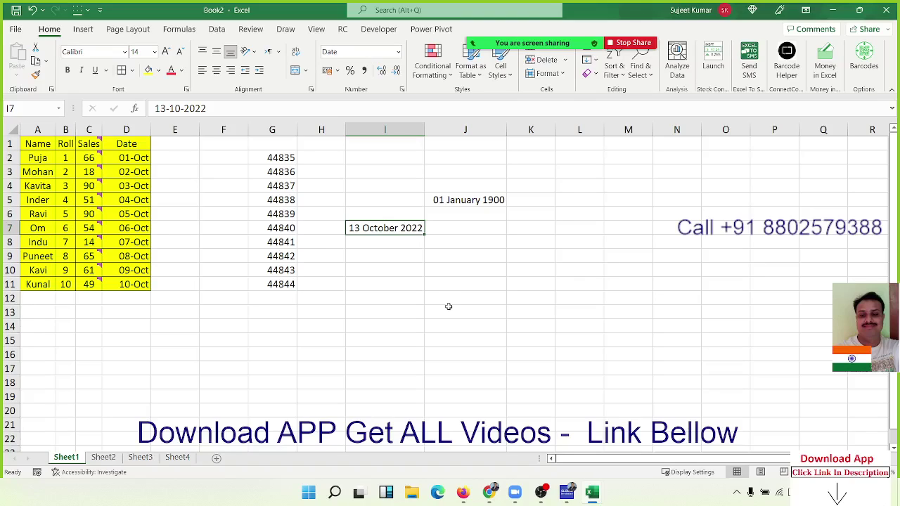
{"action": "left_click", "coordinate": [475, 204]}
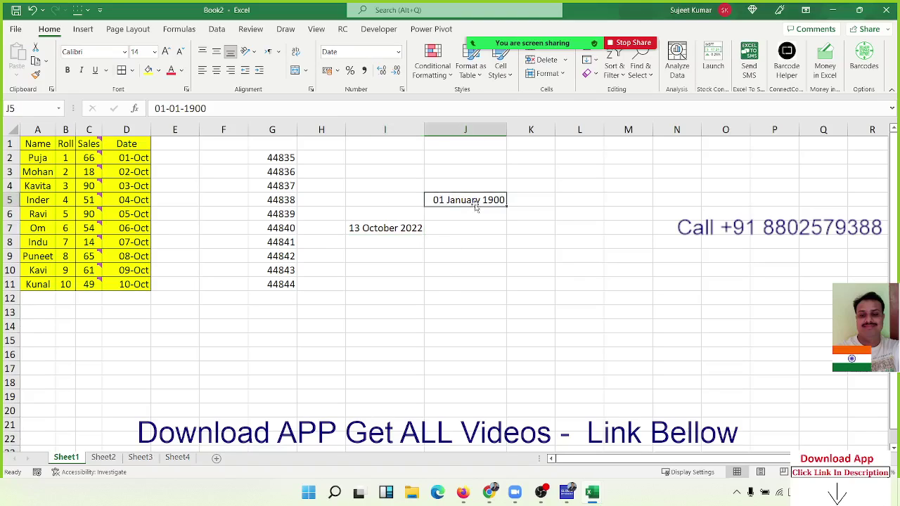
Step: Give J5 the dd-mmm-yy date format so it shows 01-Jan-00
{"action": "left_click", "coordinate": [399, 52]}
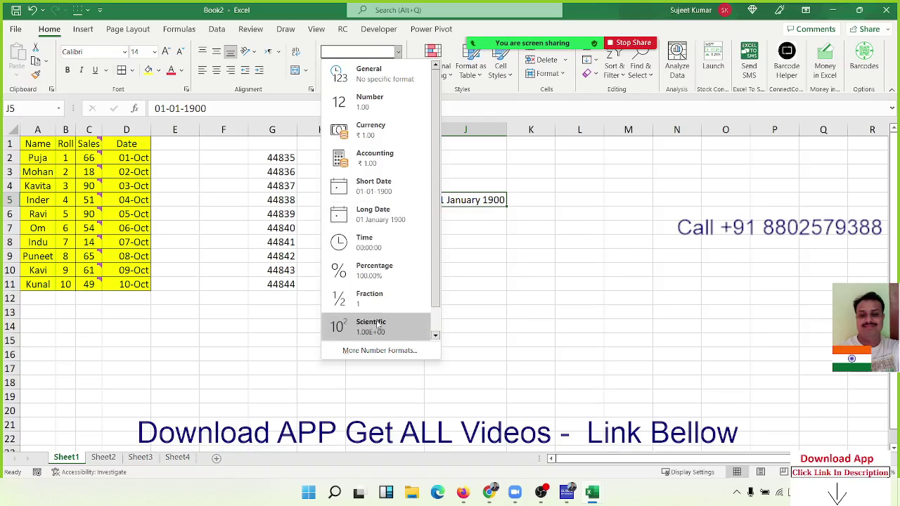
{"action": "left_click", "coordinate": [516, 221]}
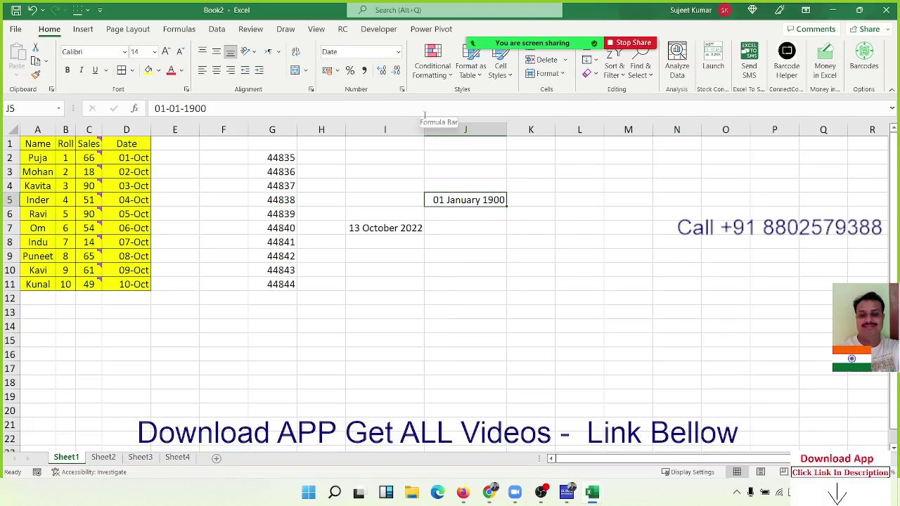
{"action": "key", "text": "ctrl+shift+3"}
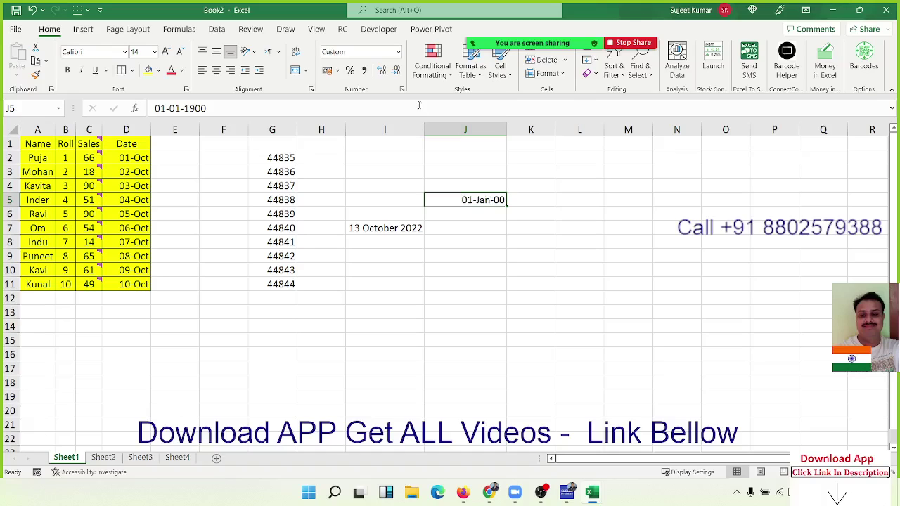
Step: Review the Date types in Format Cells and close it without changes
{"action": "key", "text": "ctrl+1"}
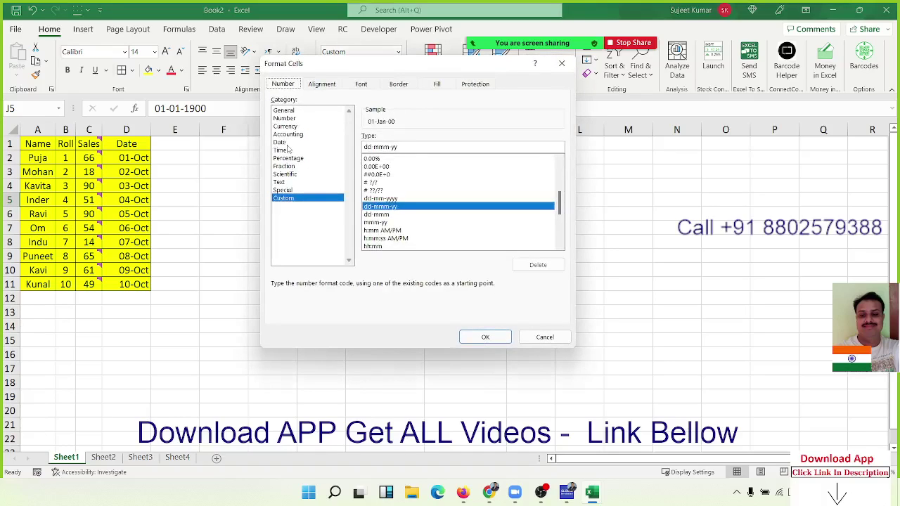
{"action": "left_click", "coordinate": [281, 143]}
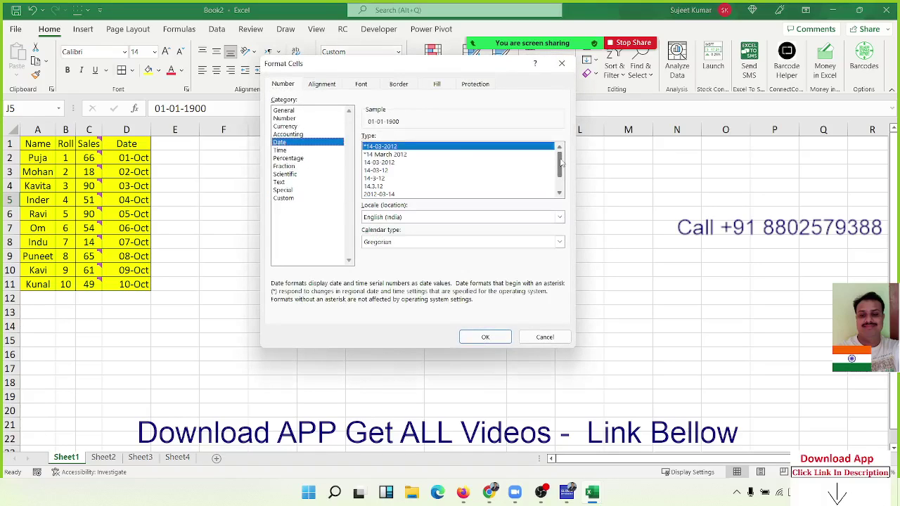
{"action": "mouse_move", "coordinate": [560, 162]}
{"action": "left_mouse_down"}
{"action": "mouse_move", "coordinate": [560, 180]}
{"action": "mouse_move", "coordinate": [559, 161]}
{"action": "left_mouse_up"}
{"action": "mouse_move", "coordinate": [445, 71]}
{"action": "left_mouse_down"}
{"action": "mouse_move", "coordinate": [611, 138]}
{"action": "mouse_move", "coordinate": [640, 124]}
{"action": "left_mouse_up"}
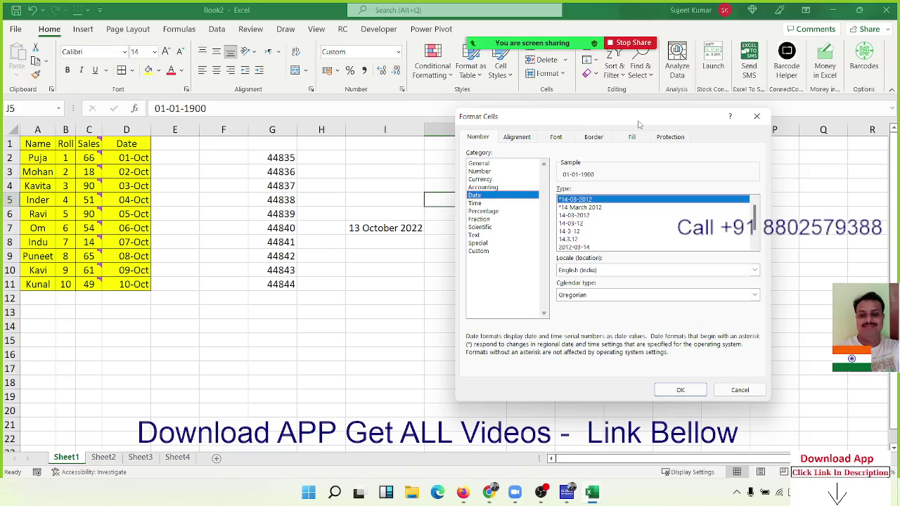
{"action": "key", "text": "Return"}
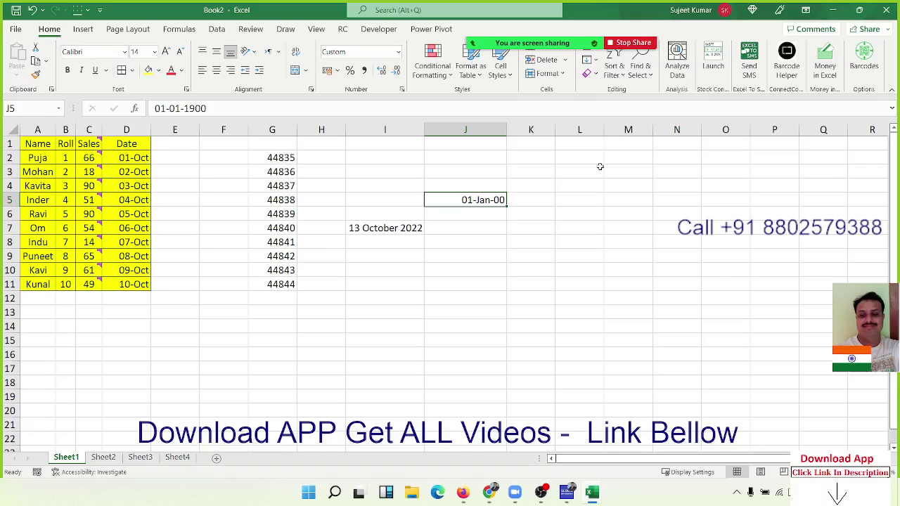
Step: Clear the contents of J4:J6
{"action": "left_click_drag", "start_coordinate": [471, 185], "coordinate": [470, 212]}
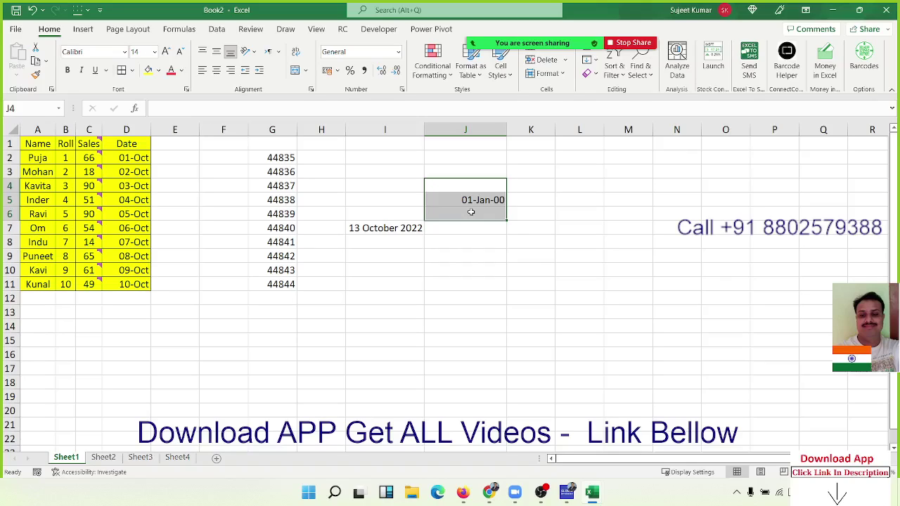
{"action": "key", "text": "Delete"}
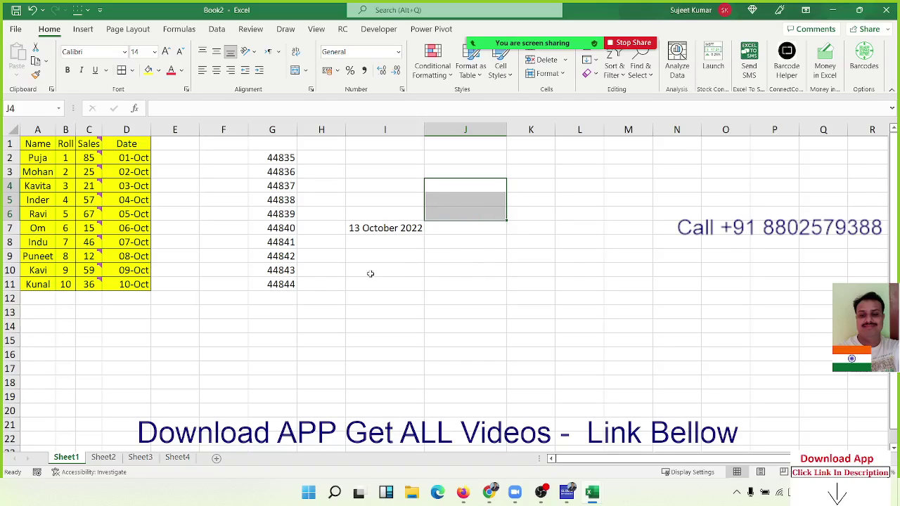
{"action": "left_click_drag", "start_coordinate": [282, 285], "coordinate": [284, 159]}
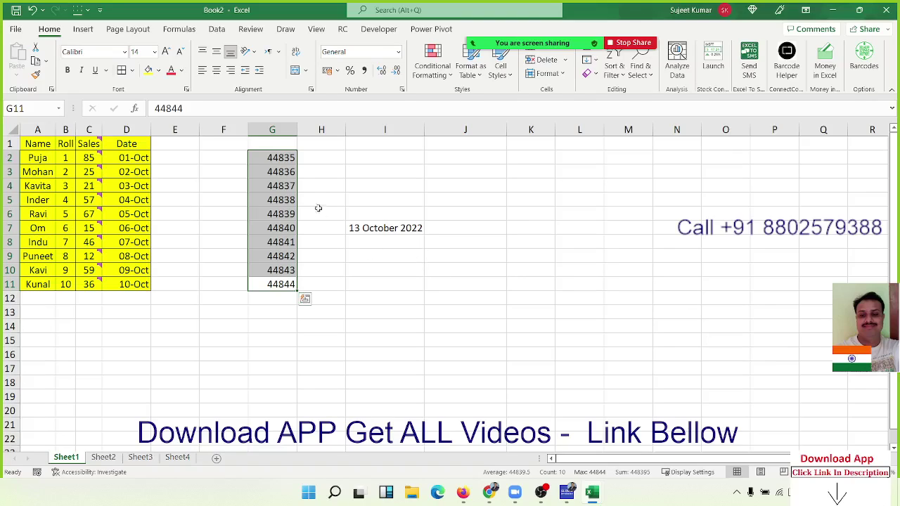
Step: Enter 123sd in G14 and =G14+20 in G15, which returns #VALUE!
{"action": "left_click", "coordinate": [257, 330]}
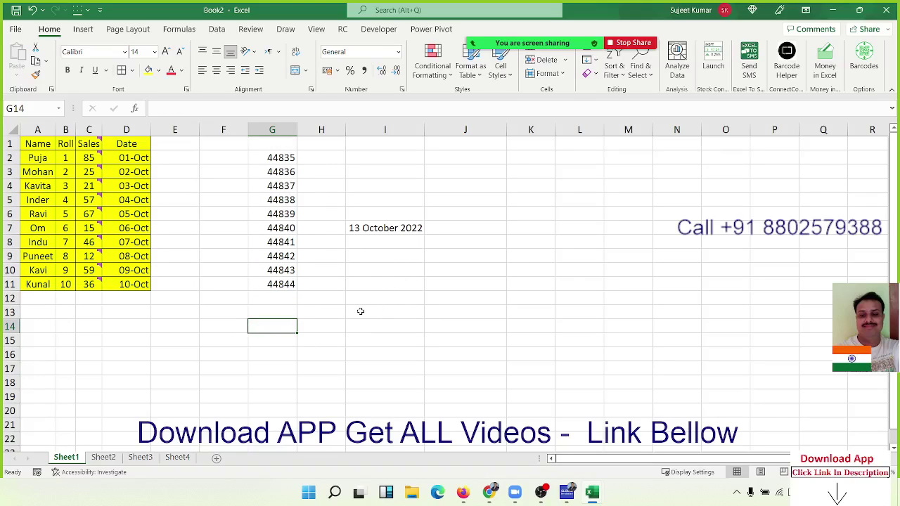
{"action": "type", "text": "123s"}
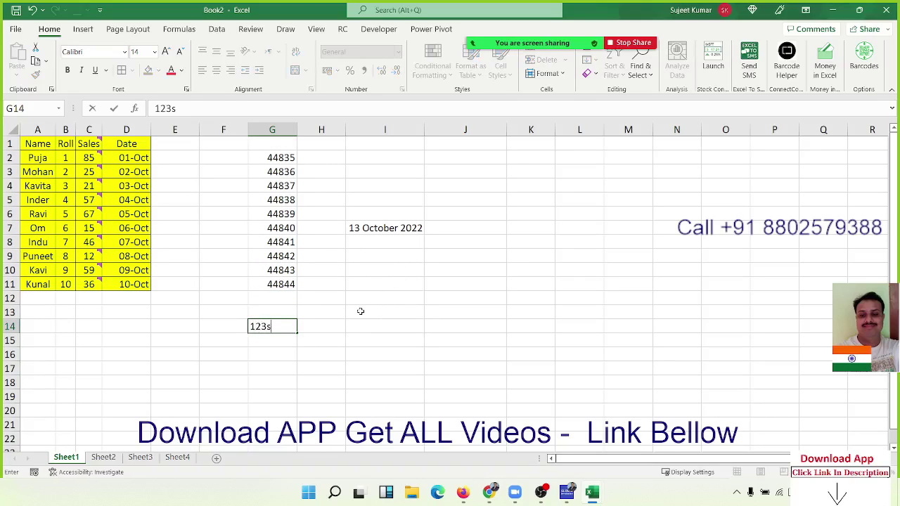
{"action": "type", "text": "d"}
{"action": "key", "text": "Return"}
{"action": "type", "text": "="}
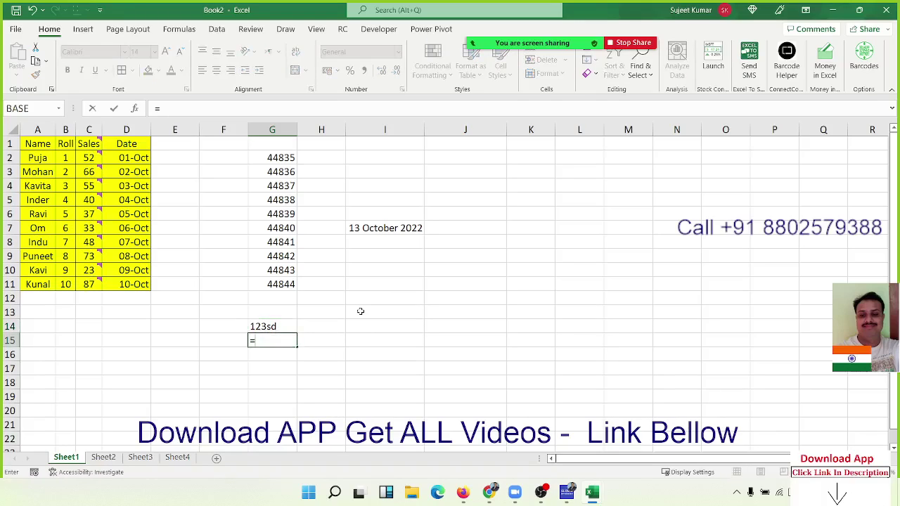
{"action": "key", "text": "Up"}
{"action": "type", "text": "+20"}
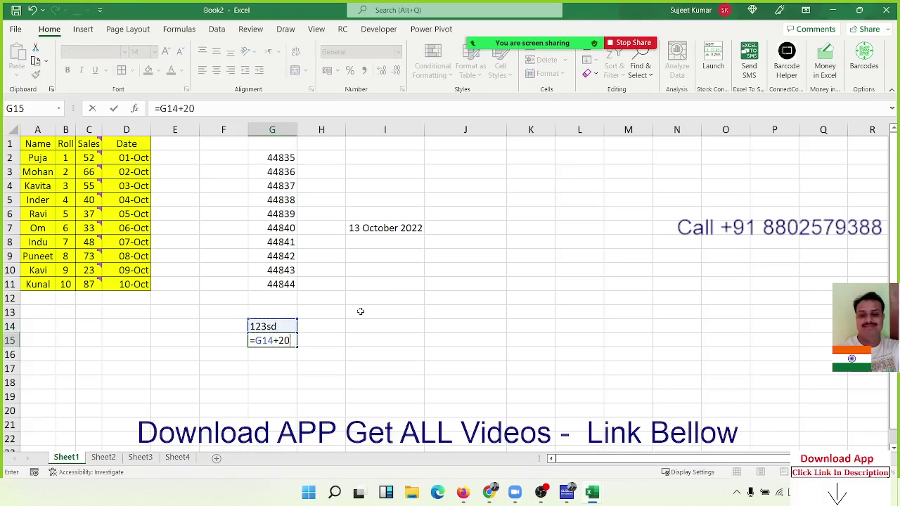
{"action": "key", "text": "Return"}
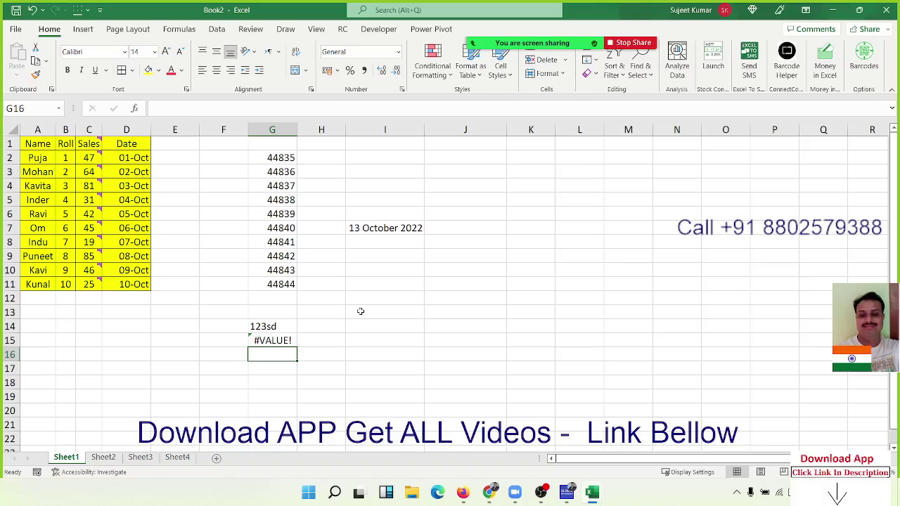
{"action": "key", "text": "Up"}
Step: Start a new formula in J7
{"action": "key", "text": "Right"}
{"action": "key", "text": "Right"}
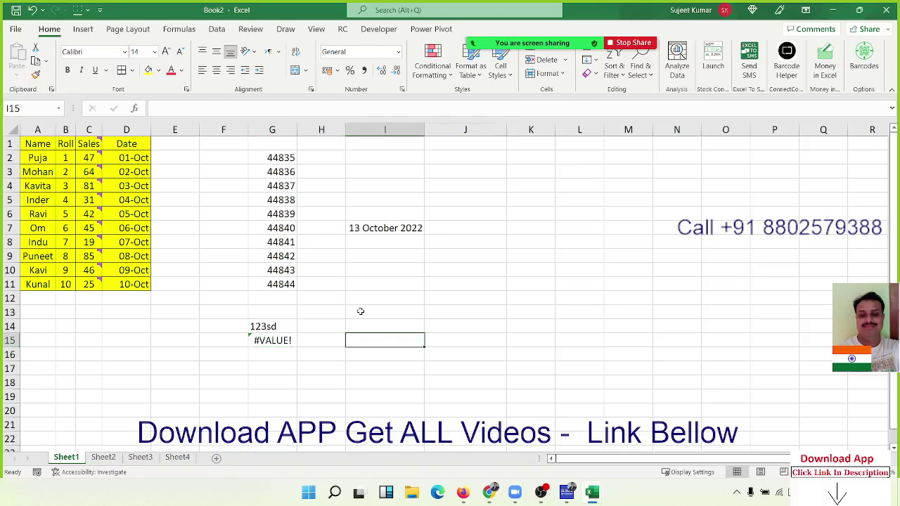
{"action": "key", "text": "Right"}
{"action": "key", "text": "Up"}
{"action": "key", "text": "Up"}
{"action": "key", "text": "Up"}
{"action": "key", "text": "Up"}
{"action": "key", "text": "Up"}
{"action": "key", "text": "Up"}
{"action": "key", "text": "Up"}
{"action": "type", "text": "="}
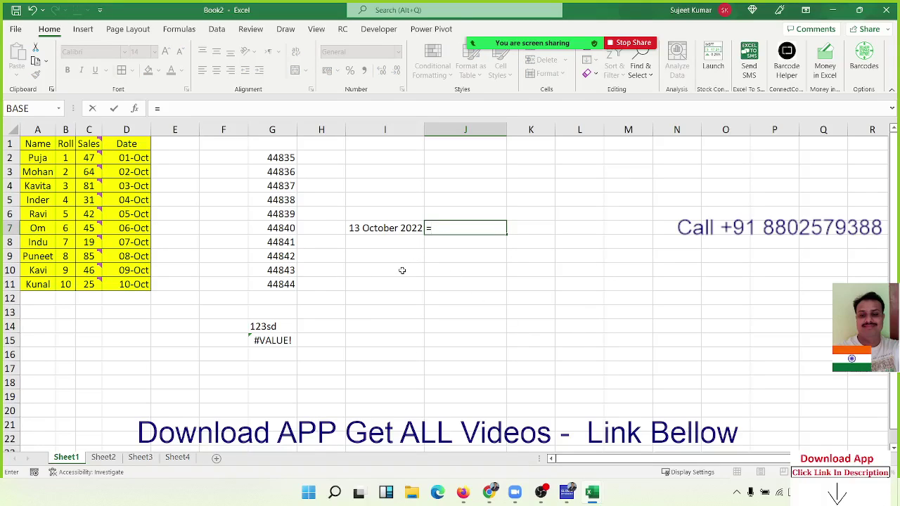
Step: Complete J7's formula as =I7+20, adding 20 days to I7
{"action": "left_click", "coordinate": [370, 229]}
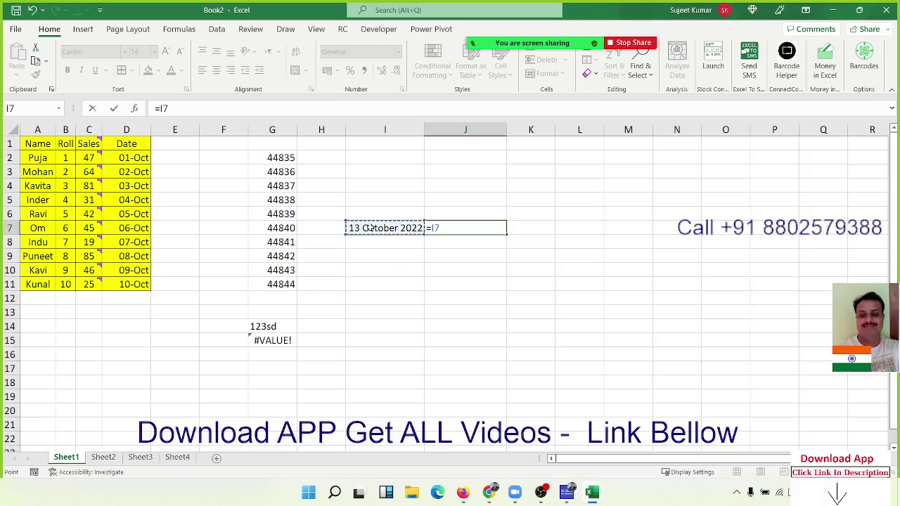
{"action": "type", "text": "+"}
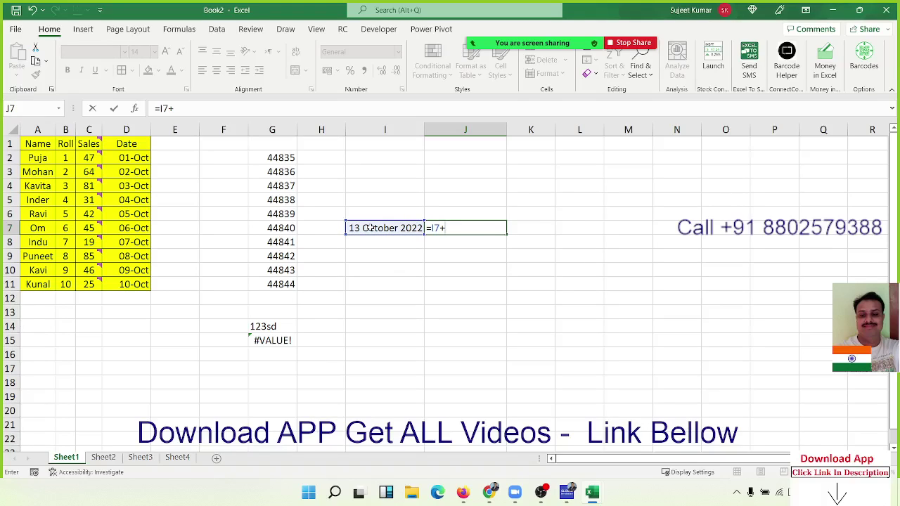
{"action": "type", "text": "20"}
{"action": "key", "text": "ctrl+Return"}
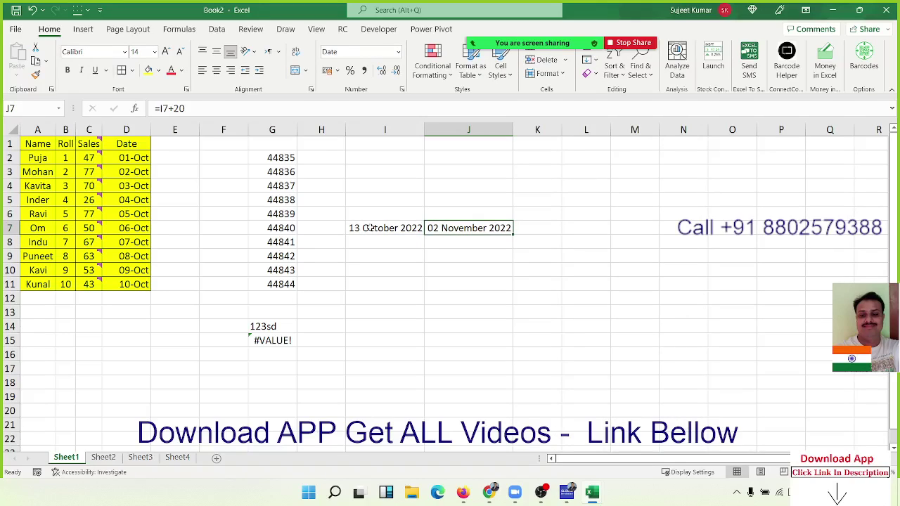
{"action": "left_click", "coordinate": [371, 228]}
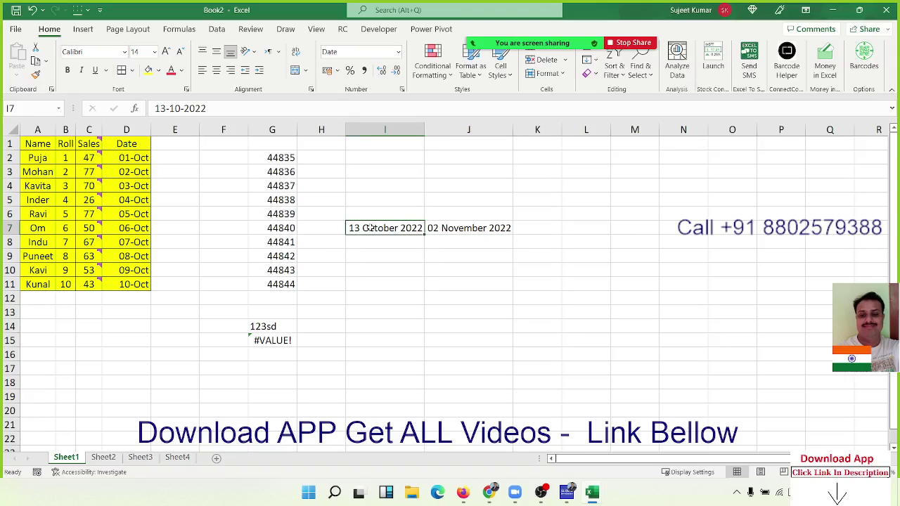
{"action": "key", "text": "Right"}
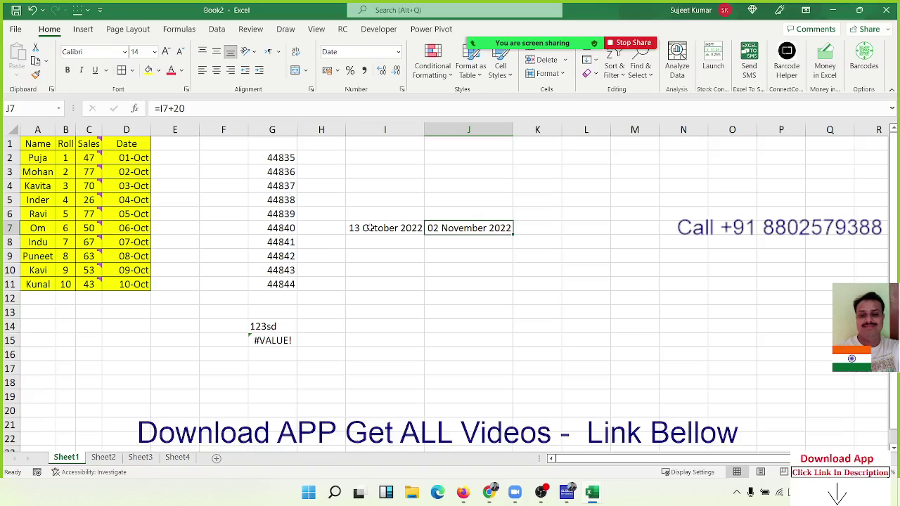
Step: Set I7 and J7 to the General format to show plain serial numbers
{"action": "left_click", "coordinate": [371, 227]}
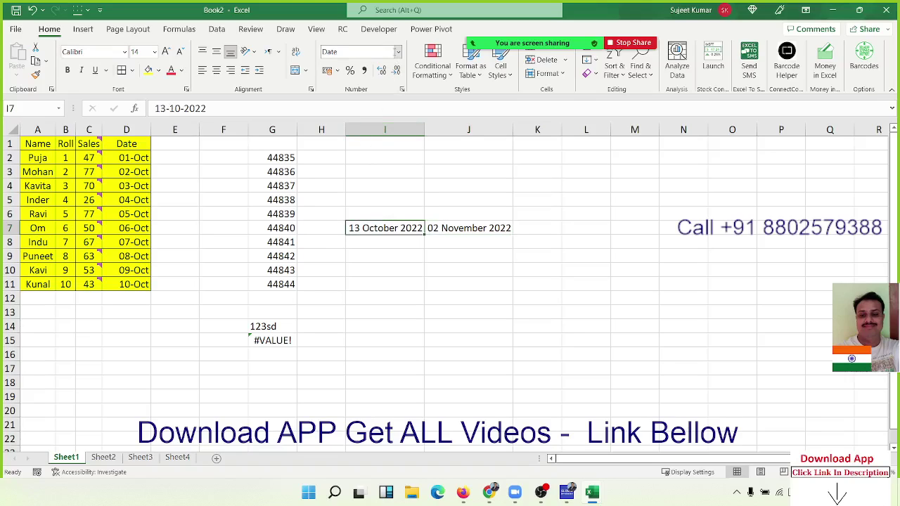
{"action": "left_click", "coordinate": [391, 52]}
{"action": "left_click", "coordinate": [398, 52]}
{"action": "left_click", "coordinate": [380, 69]}
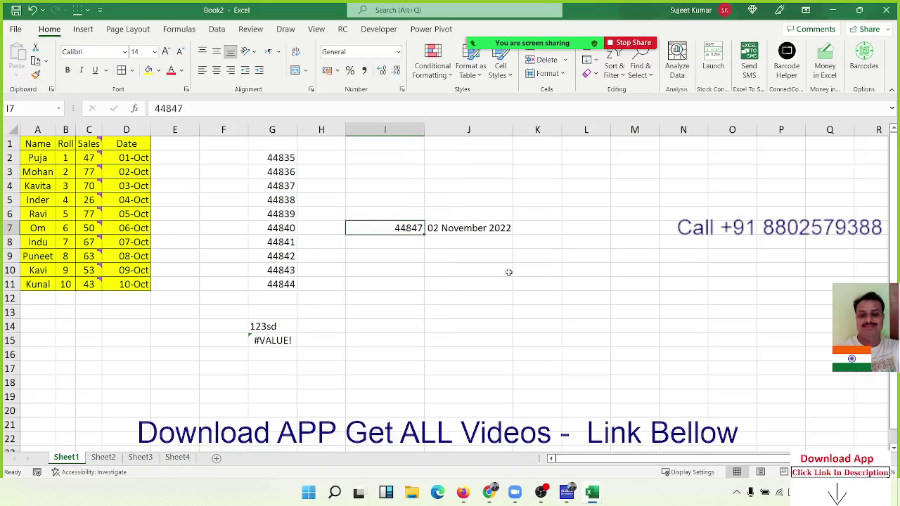
{"action": "left_click", "coordinate": [471, 231]}
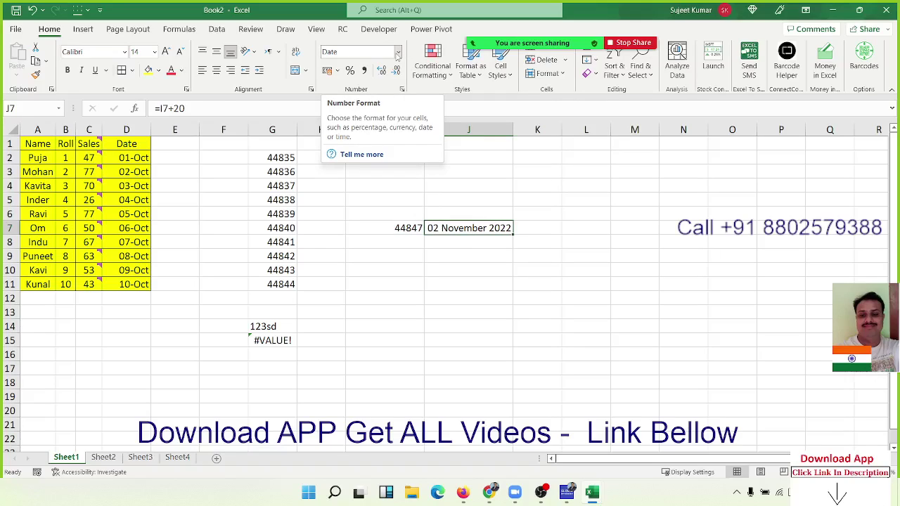
{"action": "left_click", "coordinate": [398, 53]}
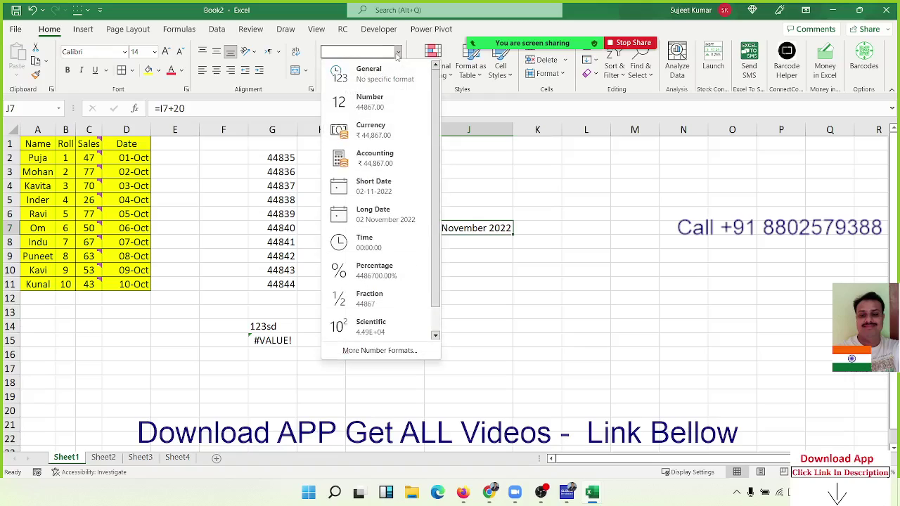
{"action": "left_click", "coordinate": [396, 72]}
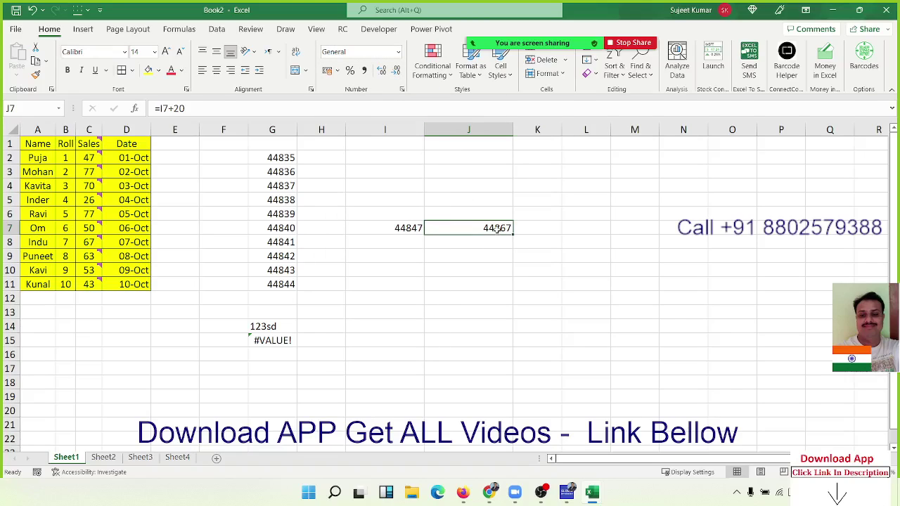
Step: Format I7:J7 as dates, showing 13-Oct-22 and 02-Nov-22
{"action": "left_click_drag", "start_coordinate": [496, 230], "coordinate": [415, 228]}
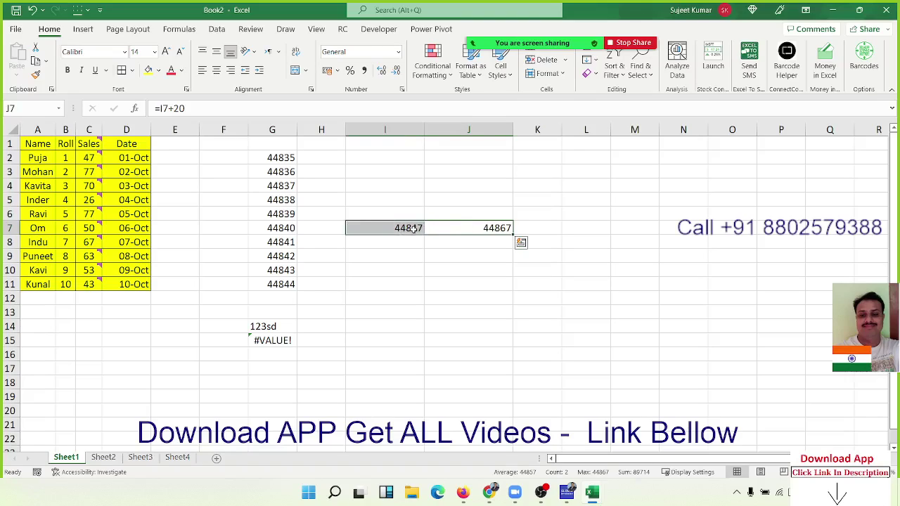
{"action": "key", "text": "ctrl+shift+3"}
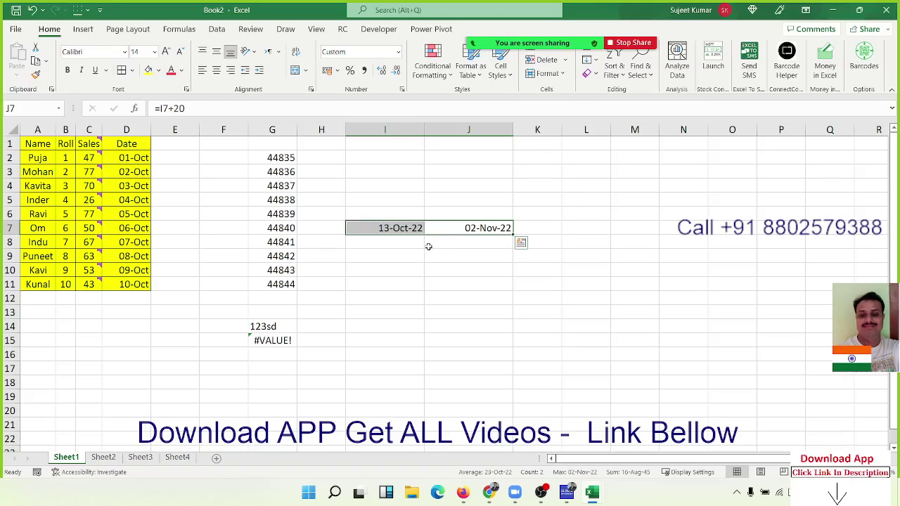
{"action": "left_click", "coordinate": [428, 246]}
Step: Enter =I7-10 in J8 as a first trial formula
{"action": "type", "text": "="}
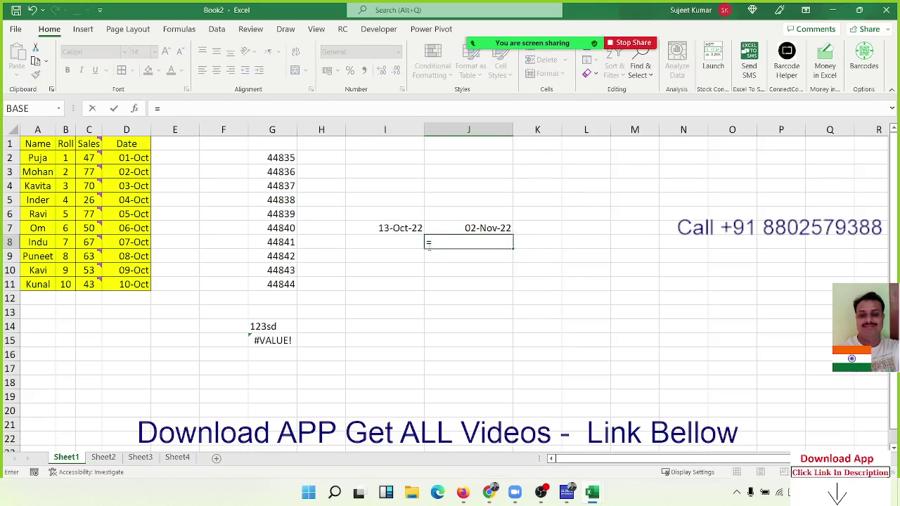
{"action": "key", "text": "Left"}
{"action": "key", "text": "Up"}
{"action": "type", "text": "-"}
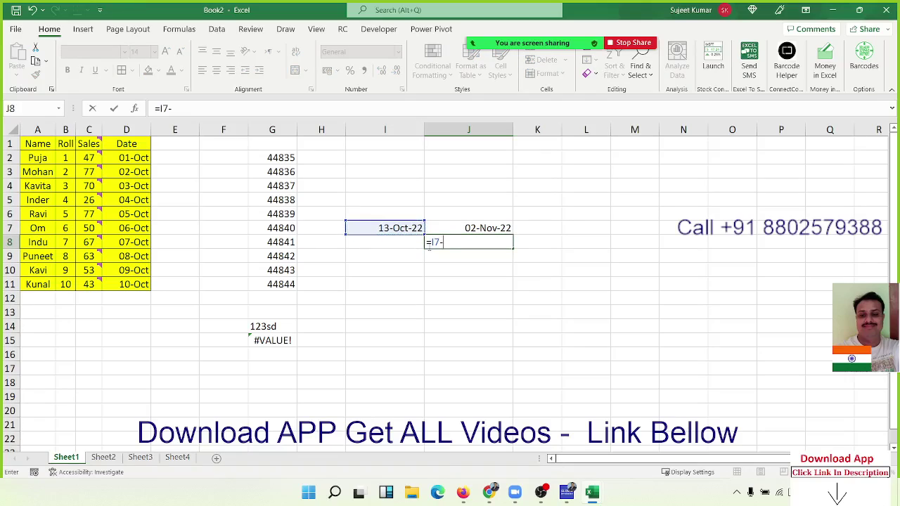
{"action": "type", "text": "10"}
{"action": "key", "text": "Return"}
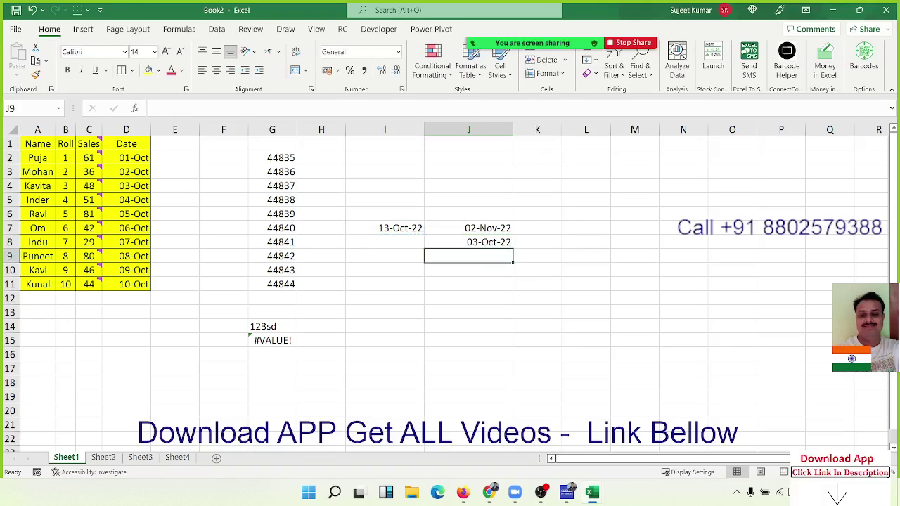
{"action": "key", "text": "Up"}
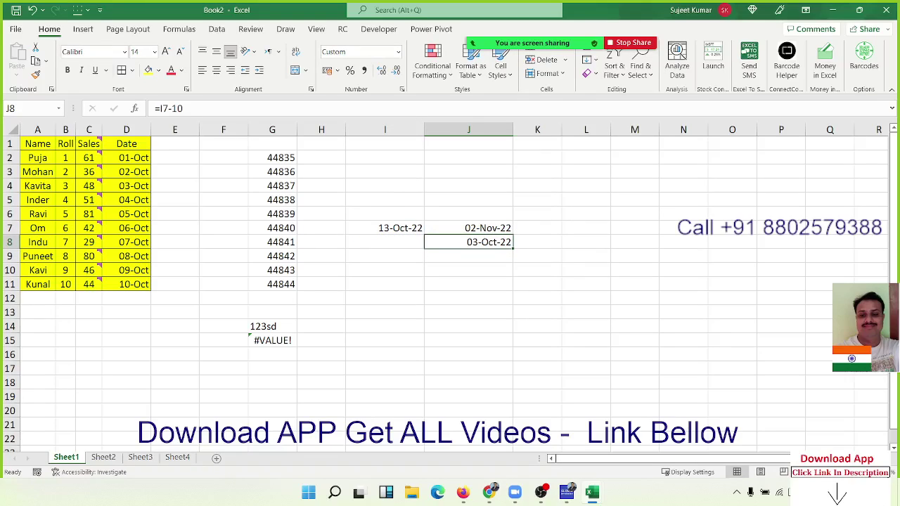
Step: Rewrite J8 as =J7-20, then edit it to =J7-100 showing 25-Jul-22
{"action": "key", "text": "Delete"}
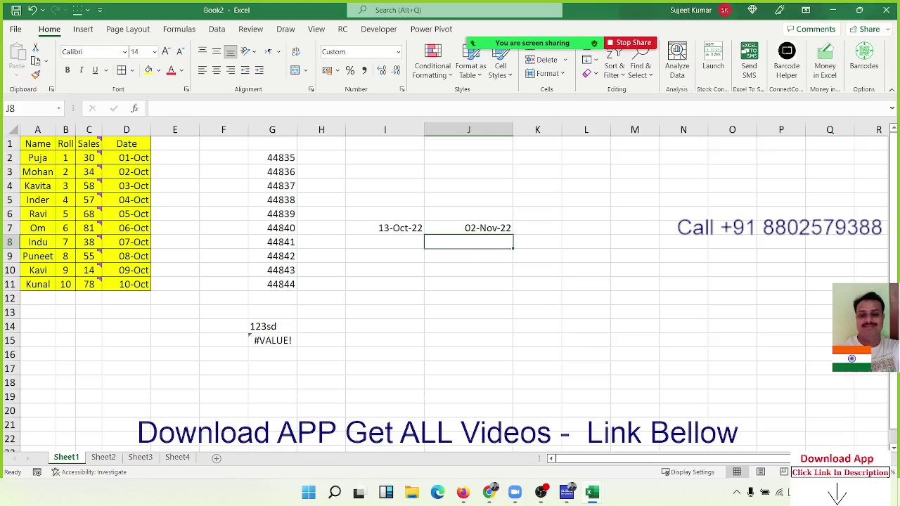
{"action": "type", "text": "="}
{"action": "key", "text": "Up"}
{"action": "type", "text": "-"}
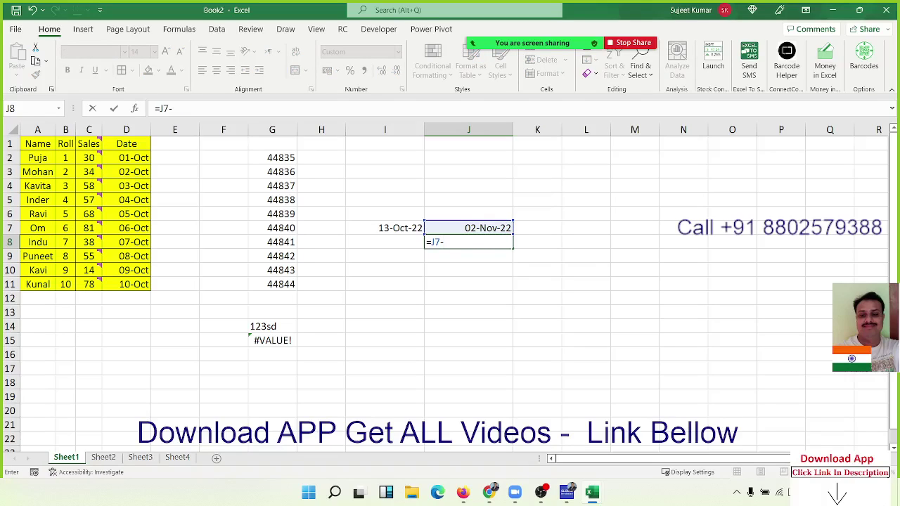
{"action": "type", "text": "20"}
{"action": "key", "text": "Return"}
{"action": "key", "text": "Up"}
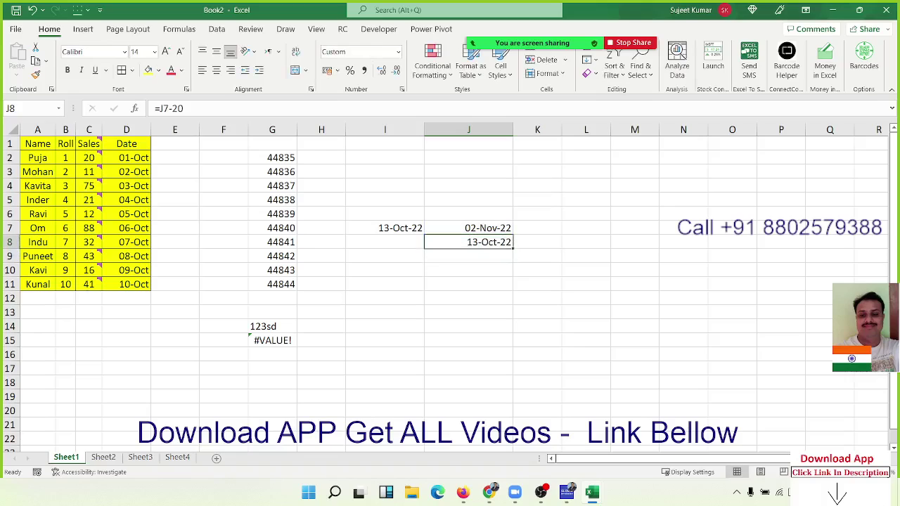
{"action": "key", "text": "F2"}
{"action": "key", "text": "BackSpace"}
{"action": "key", "text": "BackSpace"}
{"action": "key", "text": "BackSpace"}
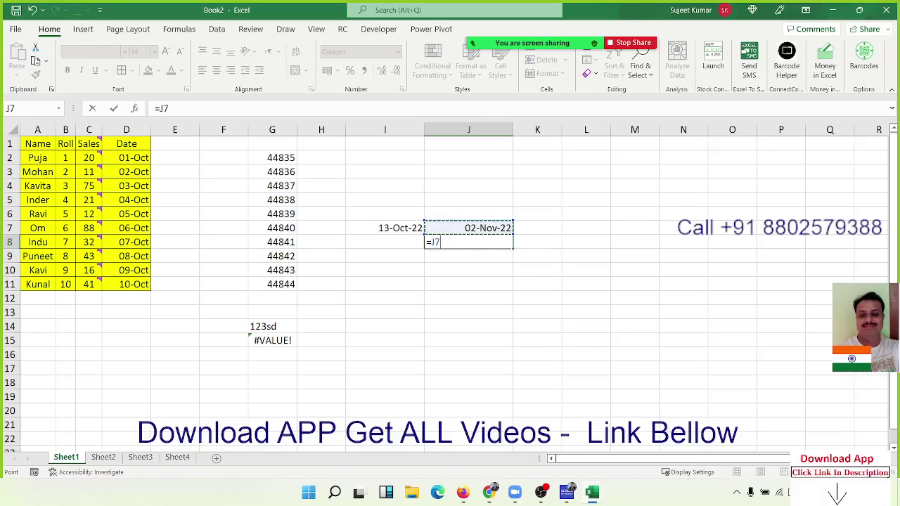
{"action": "type", "text": "-100"}
{"action": "key", "text": "Return"}
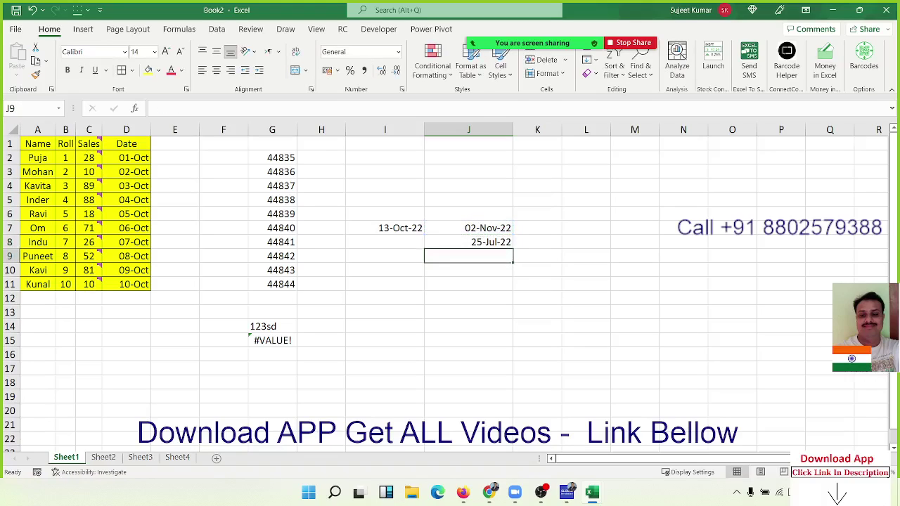
{"action": "key", "text": "Up"}
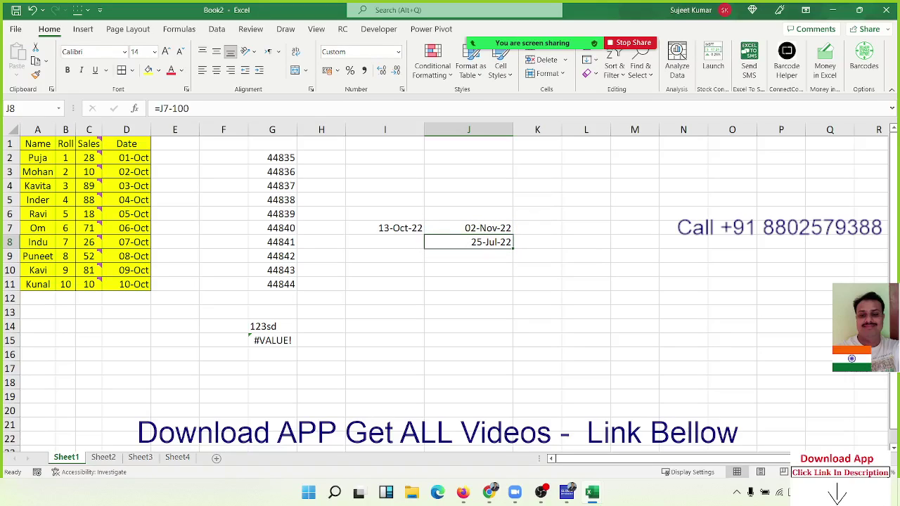
Step: Copy D1:D11 and paste it into K1 as values and number formats
{"action": "mouse_move", "coordinate": [137, 144]}
{"action": "left_mouse_down"}
{"action": "mouse_move", "coordinate": [126, 228]}
{"action": "mouse_move", "coordinate": [133, 284]}
{"action": "left_mouse_up"}
{"action": "key", "text": "ctrl+c"}
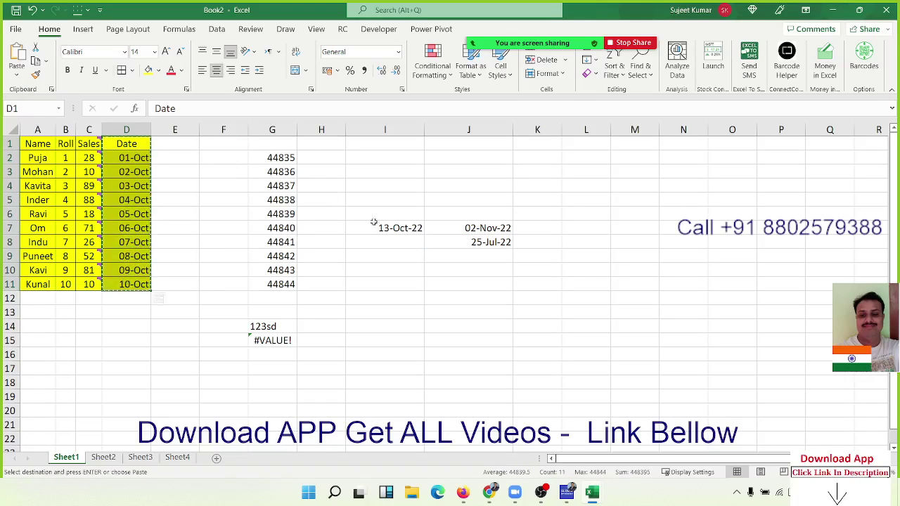
{"action": "left_click", "coordinate": [549, 141]}
{"action": "right_click", "coordinate": [549, 141]}
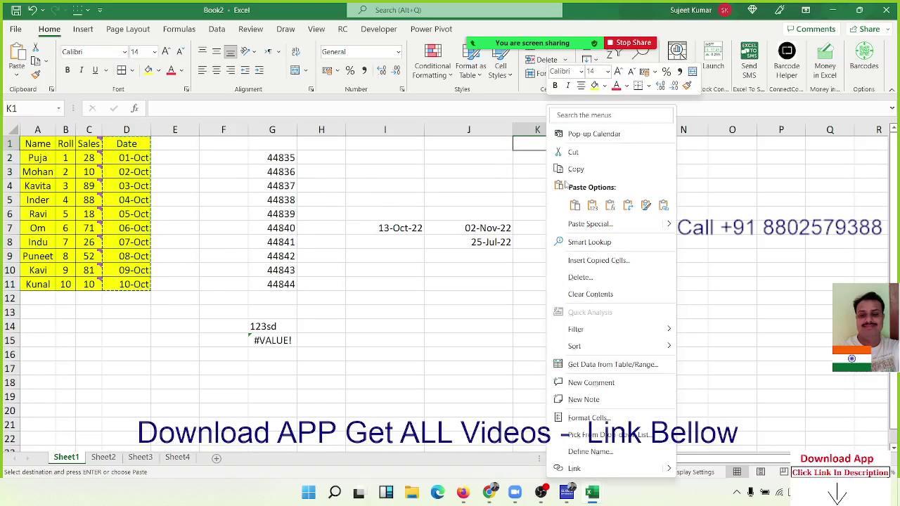
{"action": "left_click", "coordinate": [584, 224]}
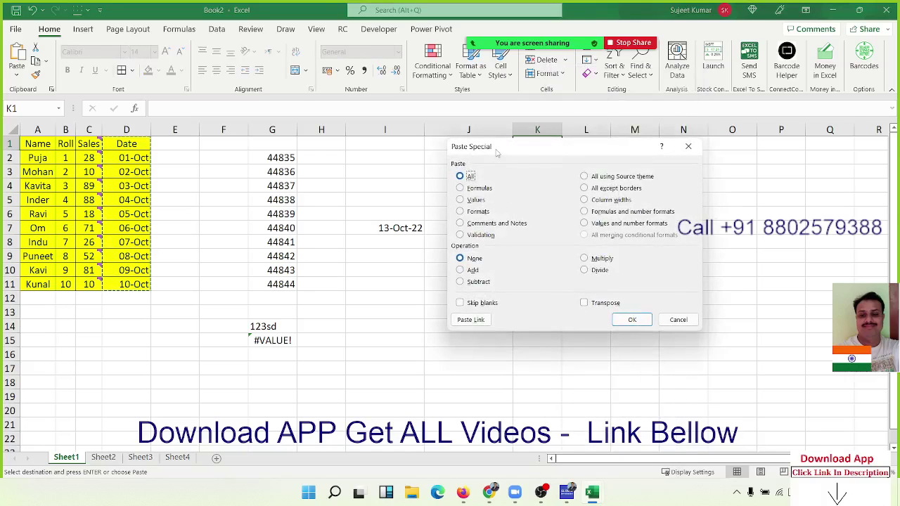
{"action": "mouse_move", "coordinate": [498, 153]}
{"action": "left_mouse_down"}
{"action": "mouse_move", "coordinate": [273, 258]}
{"action": "mouse_move", "coordinate": [299, 151]}
{"action": "left_mouse_up"}
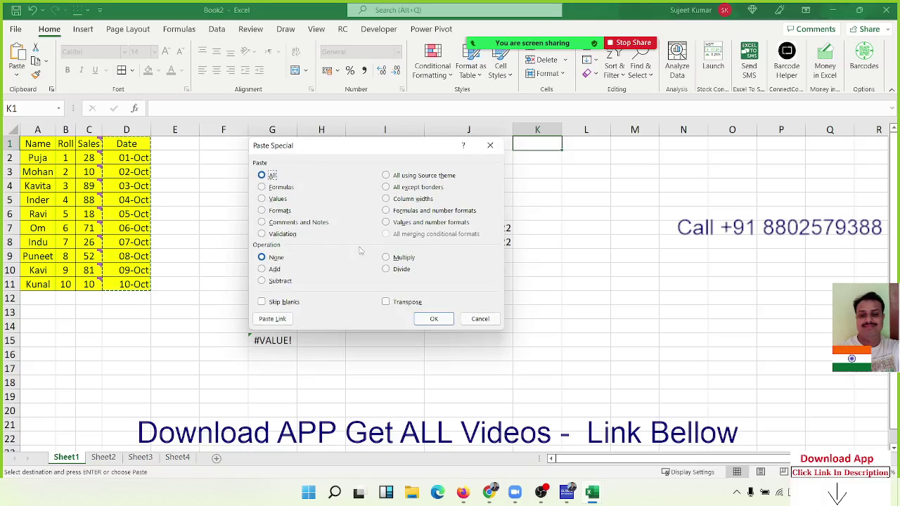
{"action": "left_click", "coordinate": [399, 223]}
{"action": "left_click", "coordinate": [403, 213]}
{"action": "left_click", "coordinate": [402, 224]}
{"action": "left_click", "coordinate": [431, 318]}
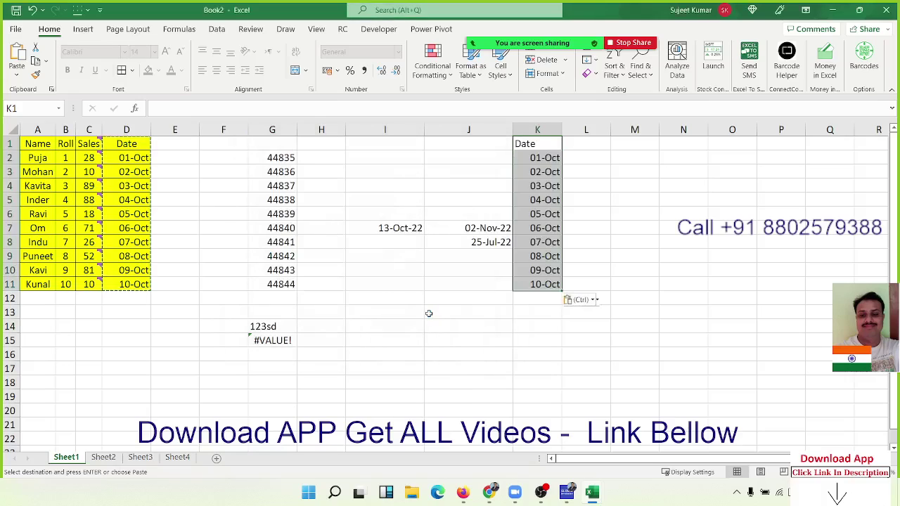
{"action": "key", "text": "Escape"}
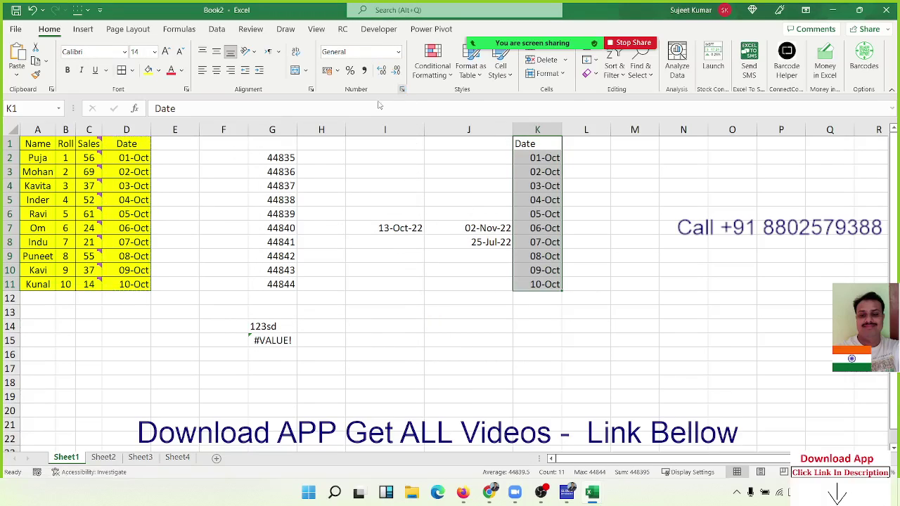
{"action": "key", "text": "ctrl+1"}
{"action": "left_click_drag", "start_coordinate": [551, 121], "coordinate": [284, 116]}
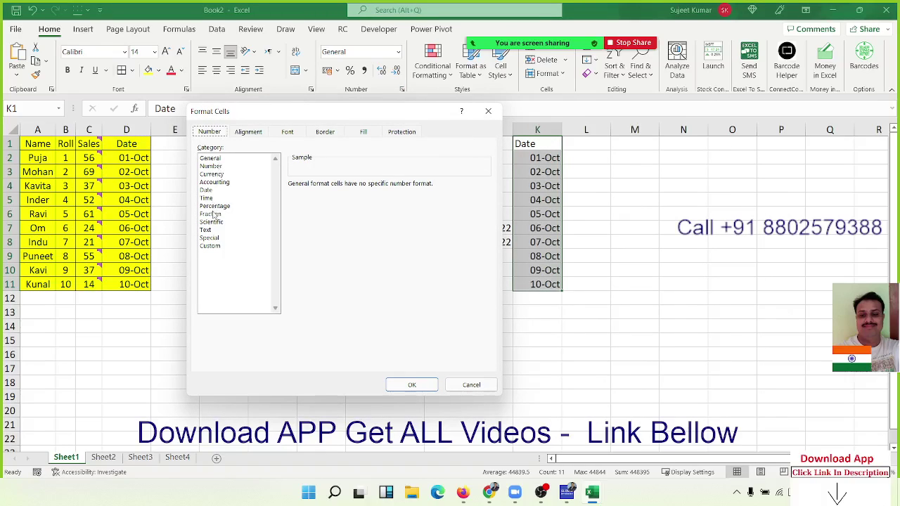
{"action": "left_click_drag", "start_coordinate": [314, 113], "coordinate": [317, 151]}
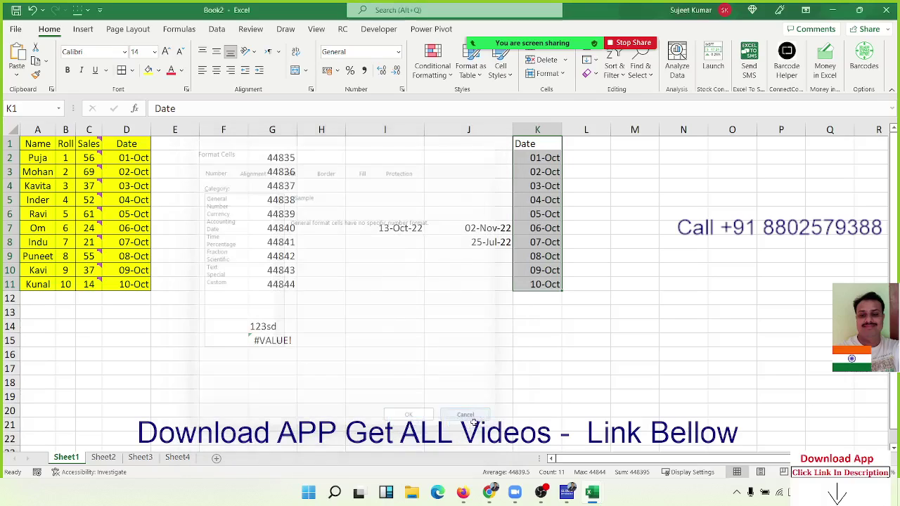
{"action": "left_click", "coordinate": [132, 146]}
Step: Copy D1:D11 and paste it into M1 as values and number formats
{"action": "left_click_drag", "start_coordinate": [132, 146], "coordinate": [130, 284]}
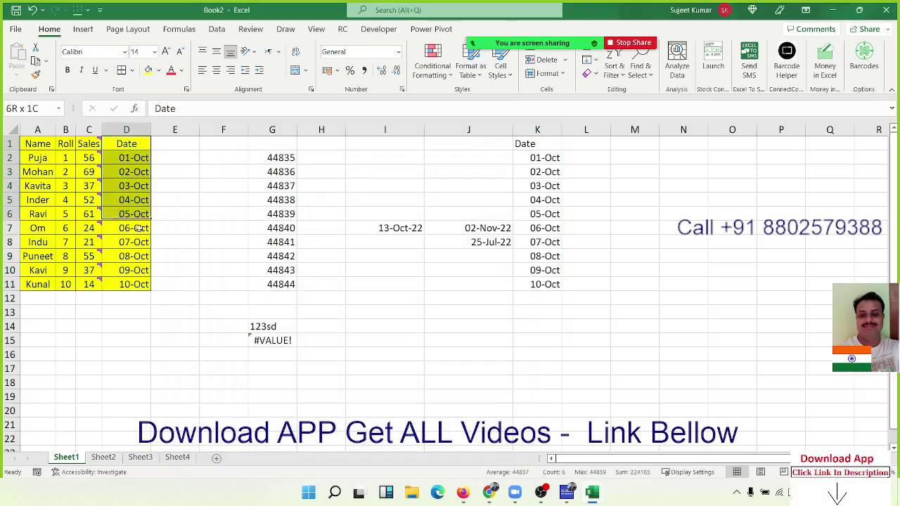
{"action": "key", "text": "ctrl+c"}
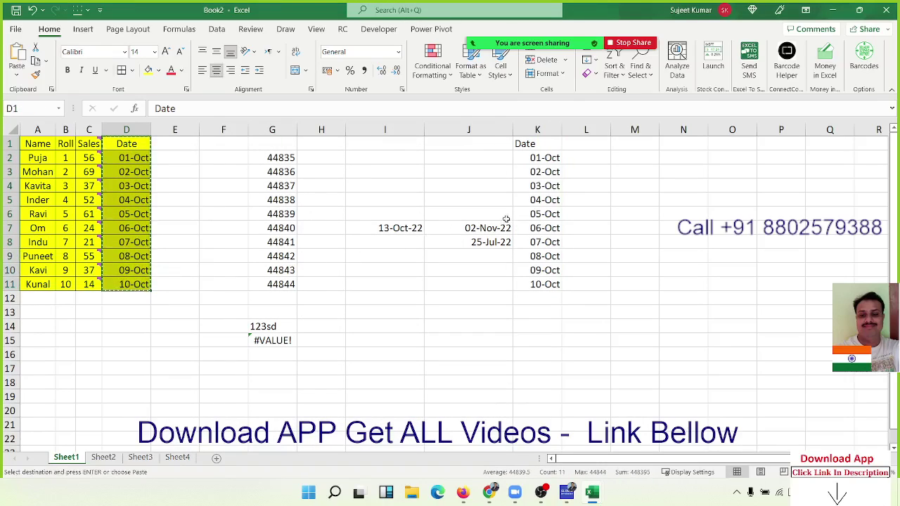
{"action": "right_click", "coordinate": [622, 147]}
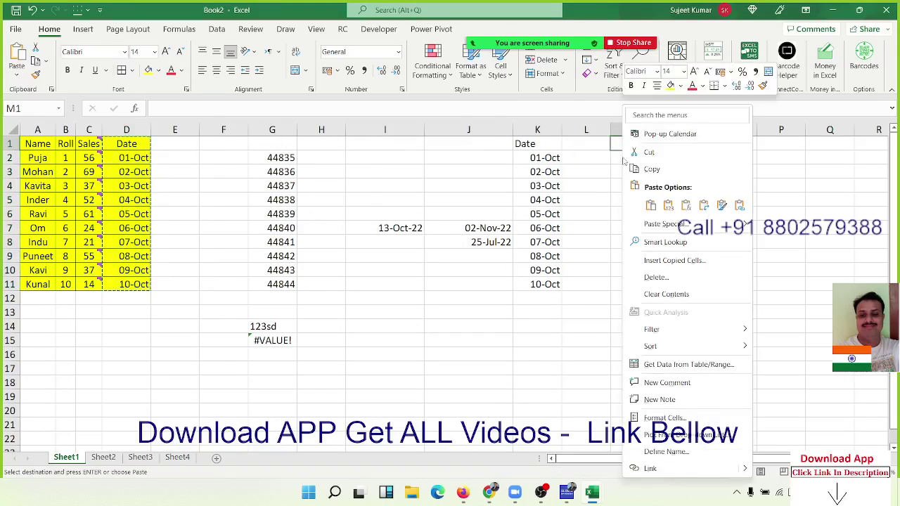
{"action": "left_click", "coordinate": [645, 224]}
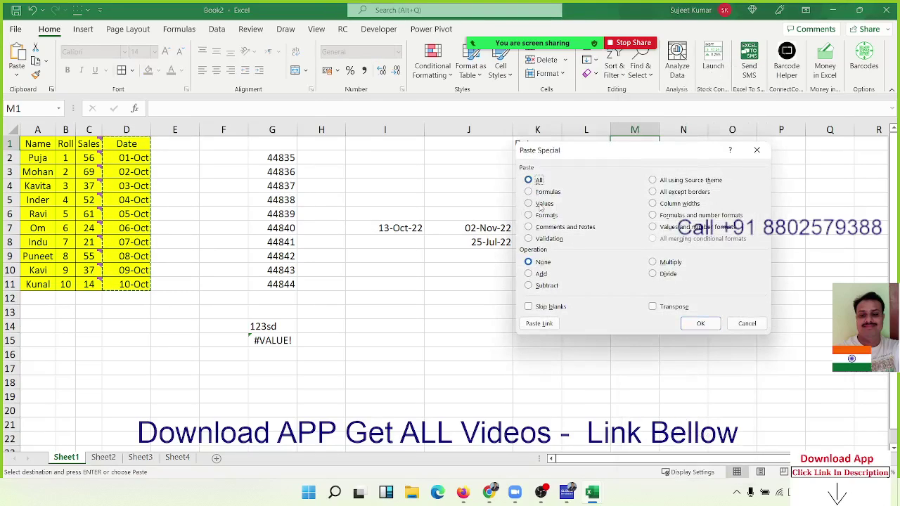
{"action": "left_click", "coordinate": [552, 204]}
{"action": "mouse_move", "coordinate": [559, 152]}
{"action": "left_mouse_down"}
{"action": "mouse_move", "coordinate": [319, 164]}
{"action": "mouse_move", "coordinate": [309, 154]}
{"action": "left_mouse_up"}
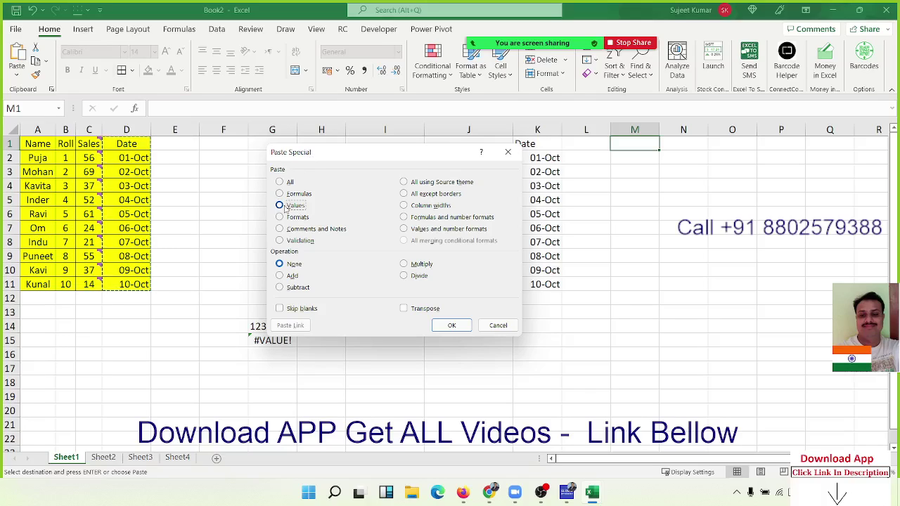
{"action": "left_click", "coordinate": [404, 229]}
{"action": "left_click", "coordinate": [446, 326]}
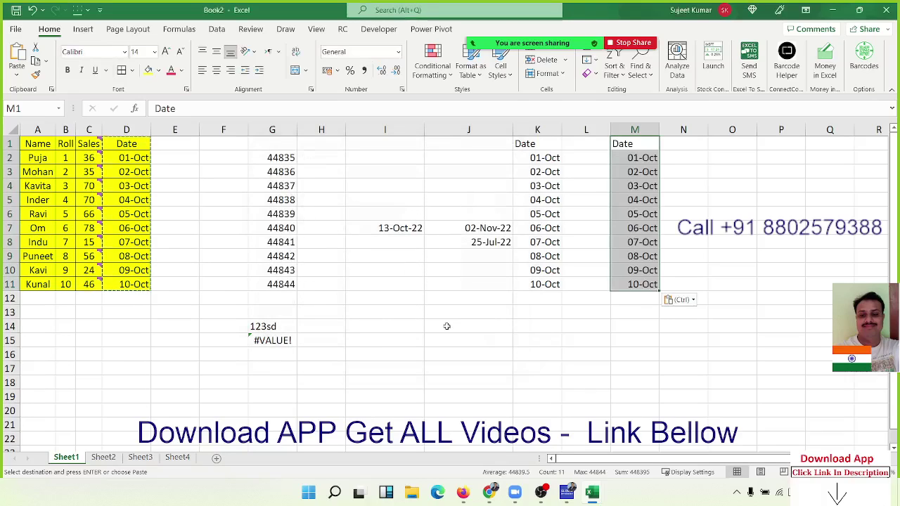